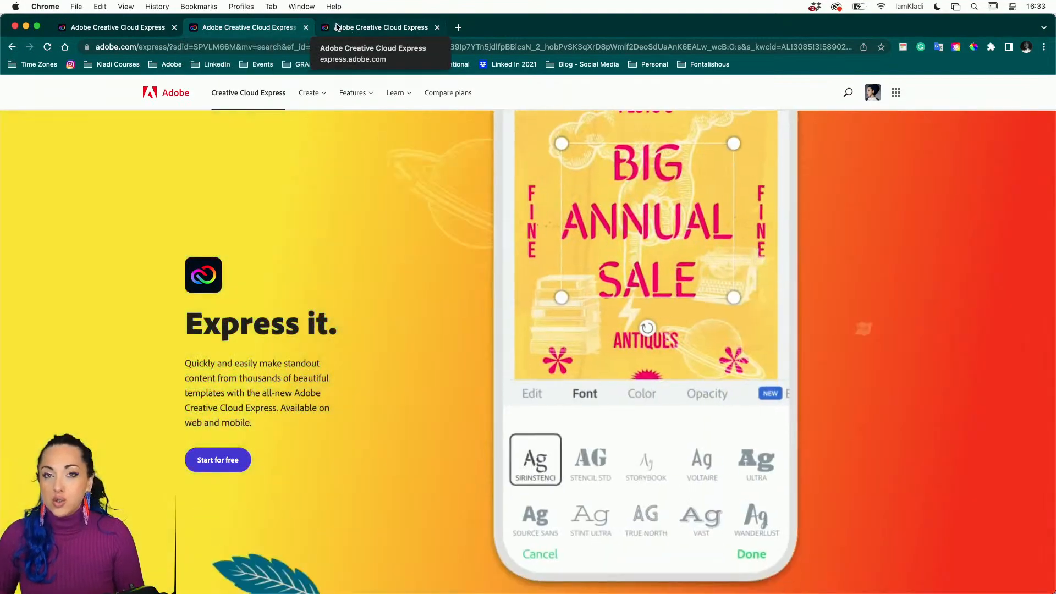
Switch to the browser tab showing the 896 Menus templates search results.
left_click(337, 29)
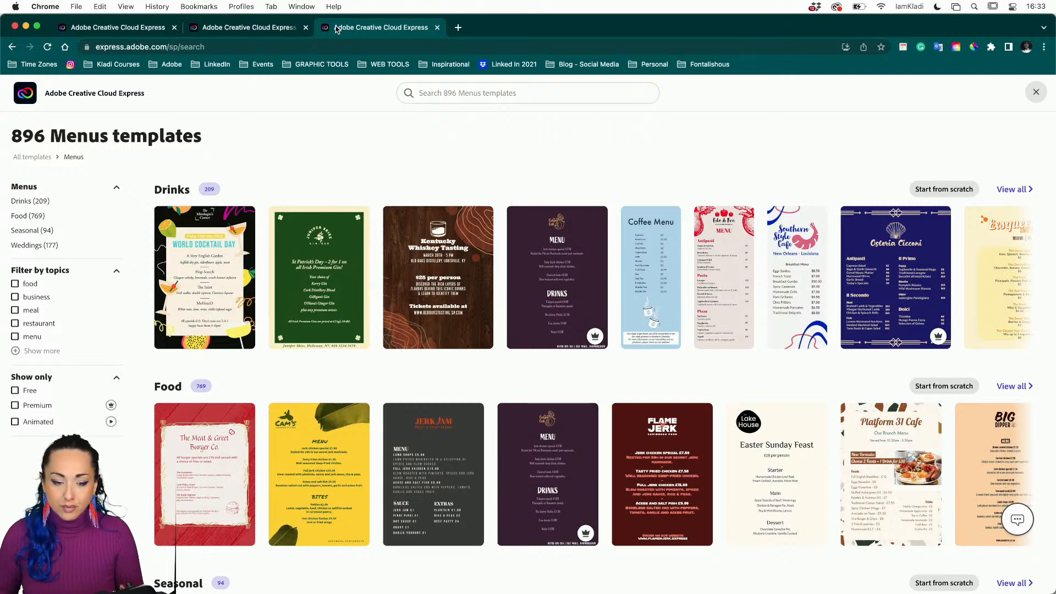
Remove '/sp/search' from the web address to load the express.adobe.com home page.
left_click_drag(170, 46, 243, 44)
key("BackSpace")
key("Return")
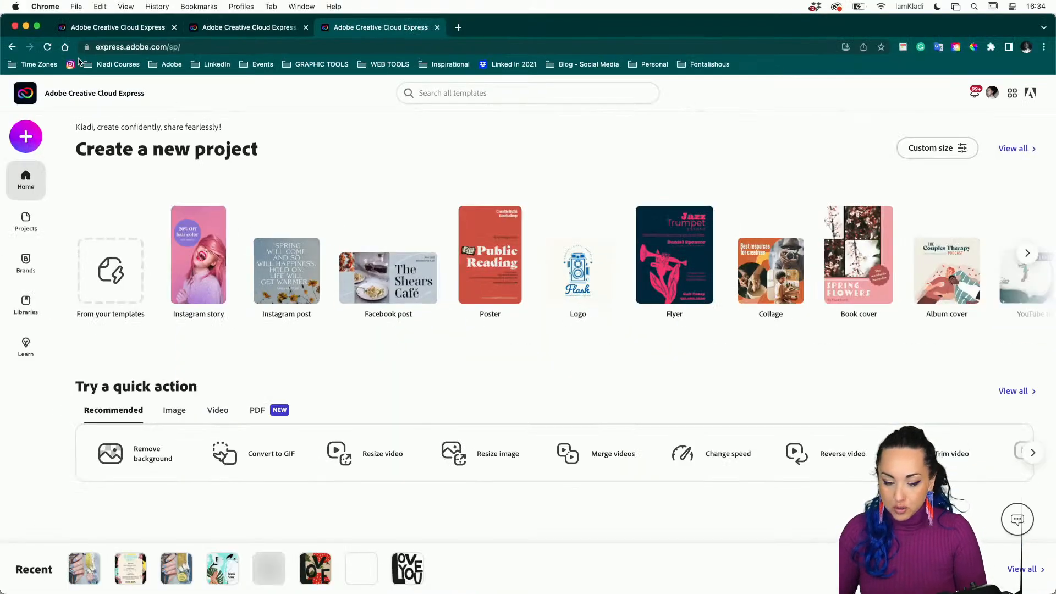
scroll(262, 197, "down", 3)
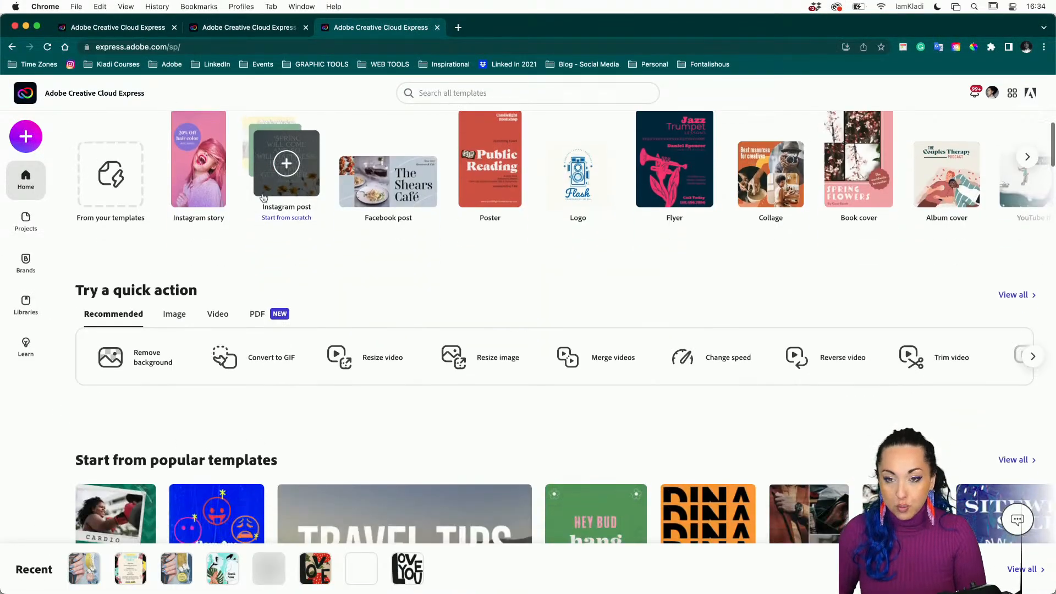
Return to the first browser tab with the Nail Bar Reopening Party flyer.
left_click(74, 30)
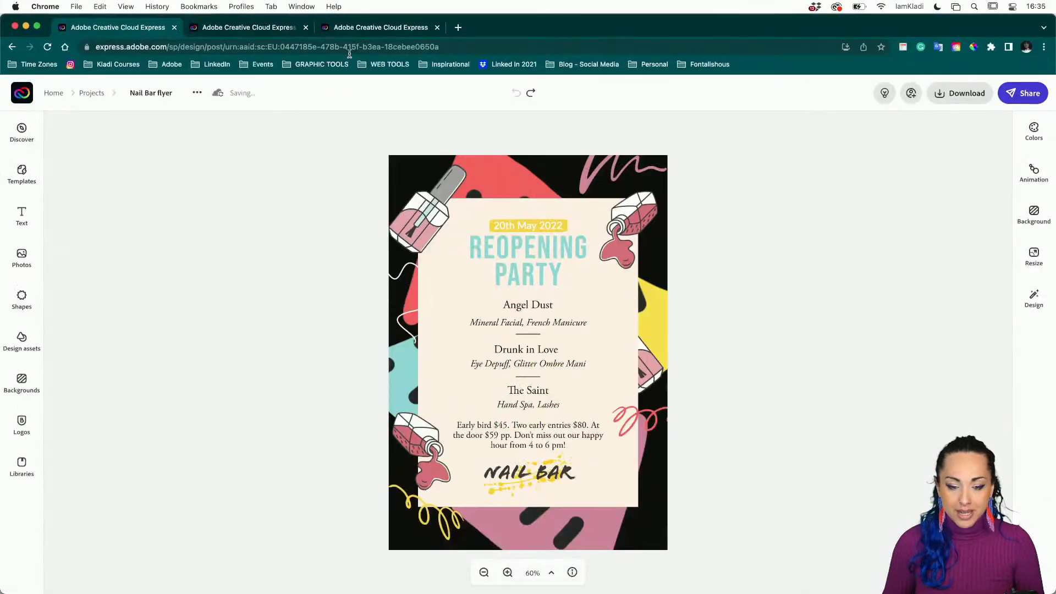
Switch back to the third tab showing the Creative Cloud Express home page.
left_click(350, 32)
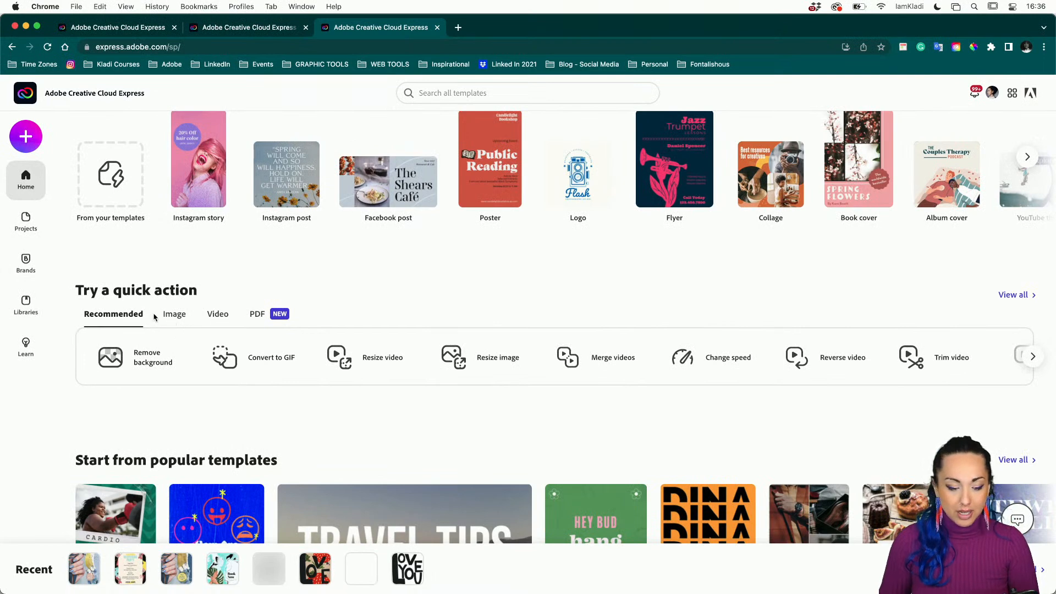
Show the Image quick actions, such as Remove background and Crop image.
left_click(171, 321)
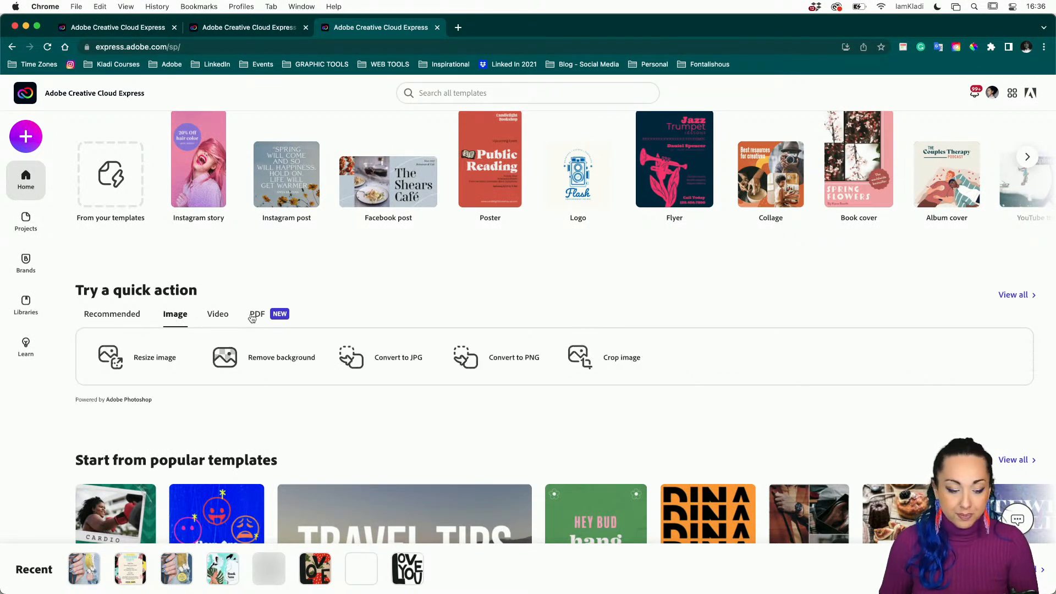
Search templates for 'menu' and preview the World Cocktail Day drinks menu.
left_click(429, 92)
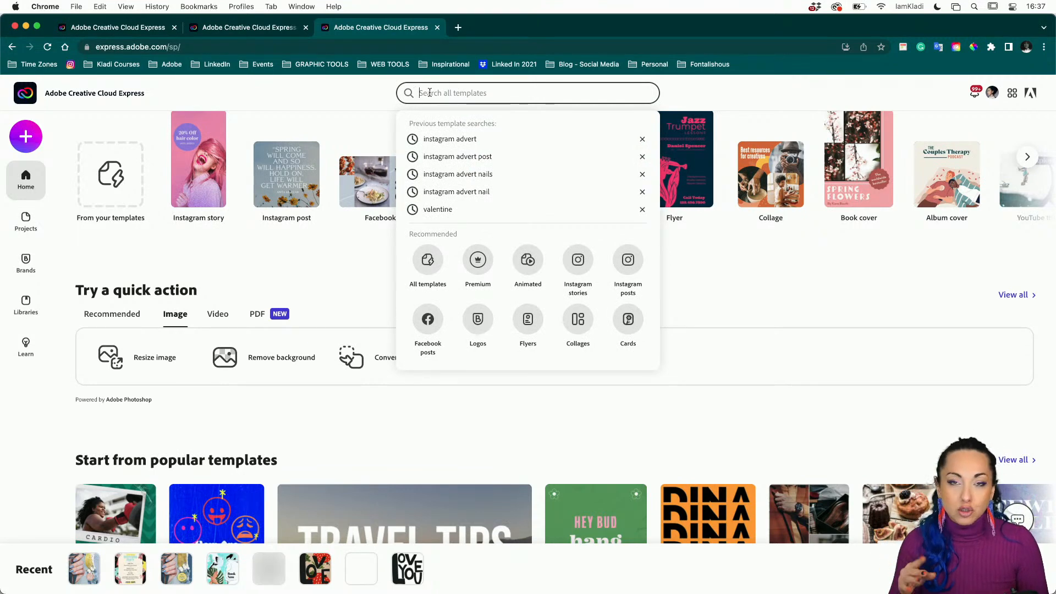
type("m")
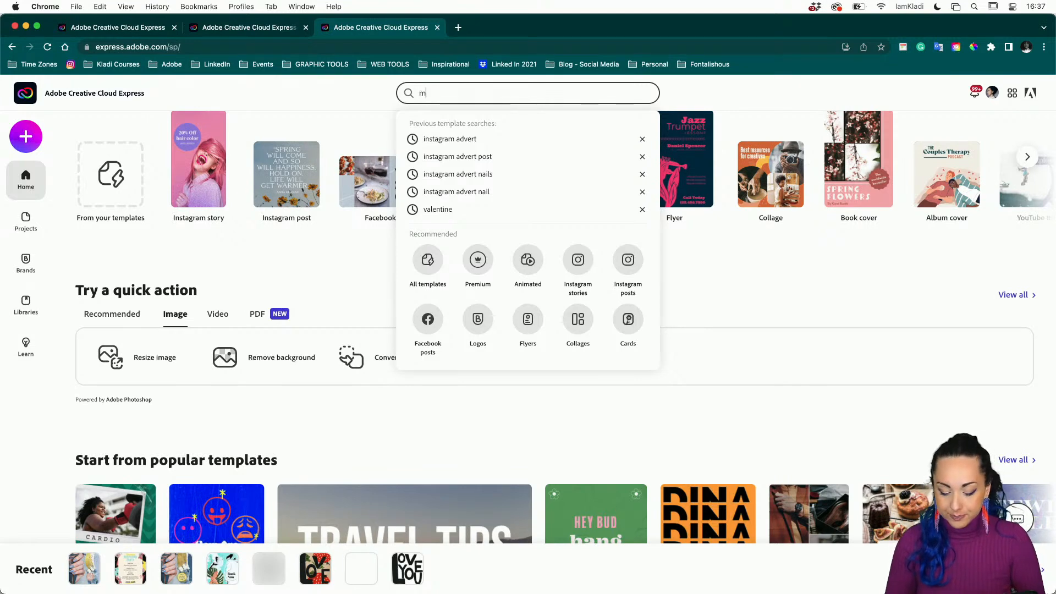
type("enu")
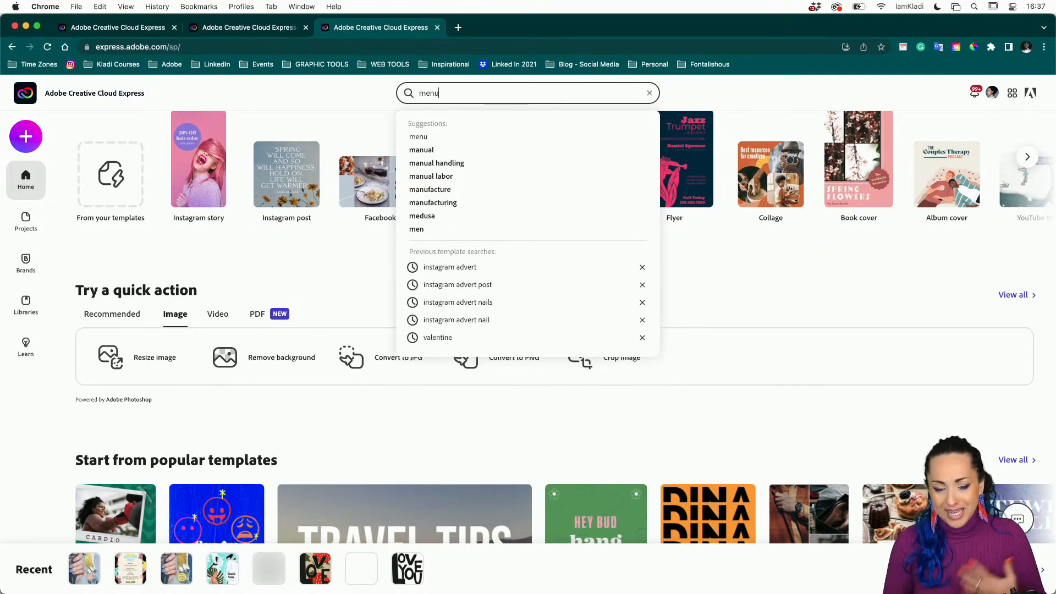
key("Return")
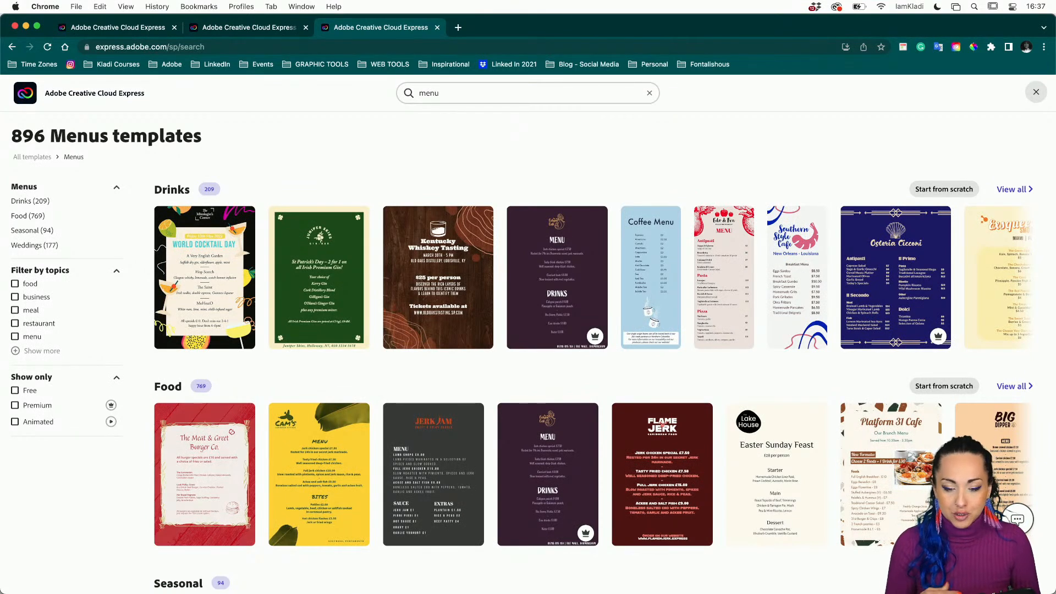
scroll(310, 110, "down", 1)
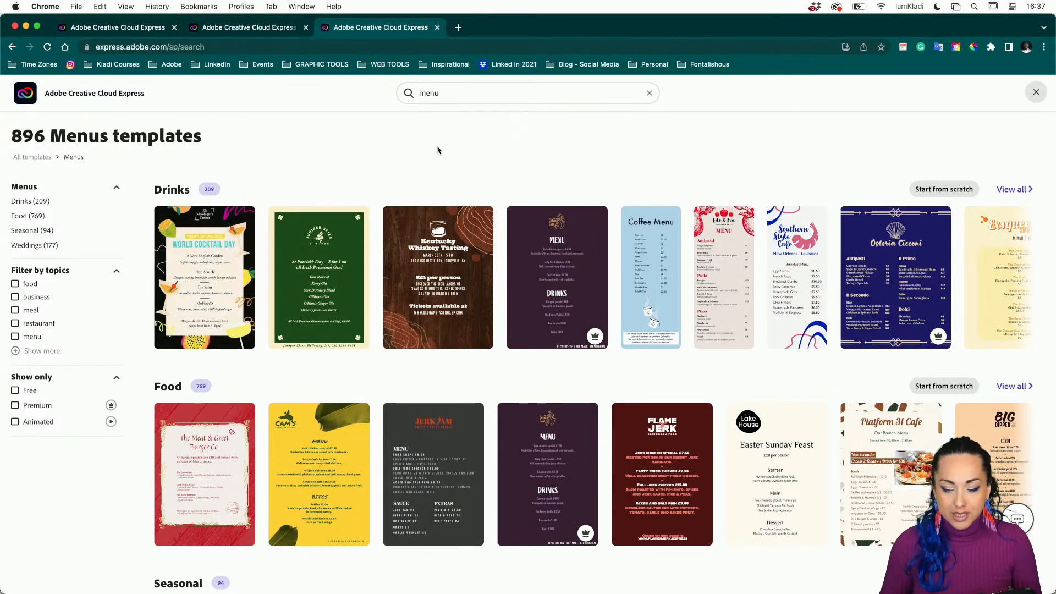
scroll(486, 353, "down", 5)
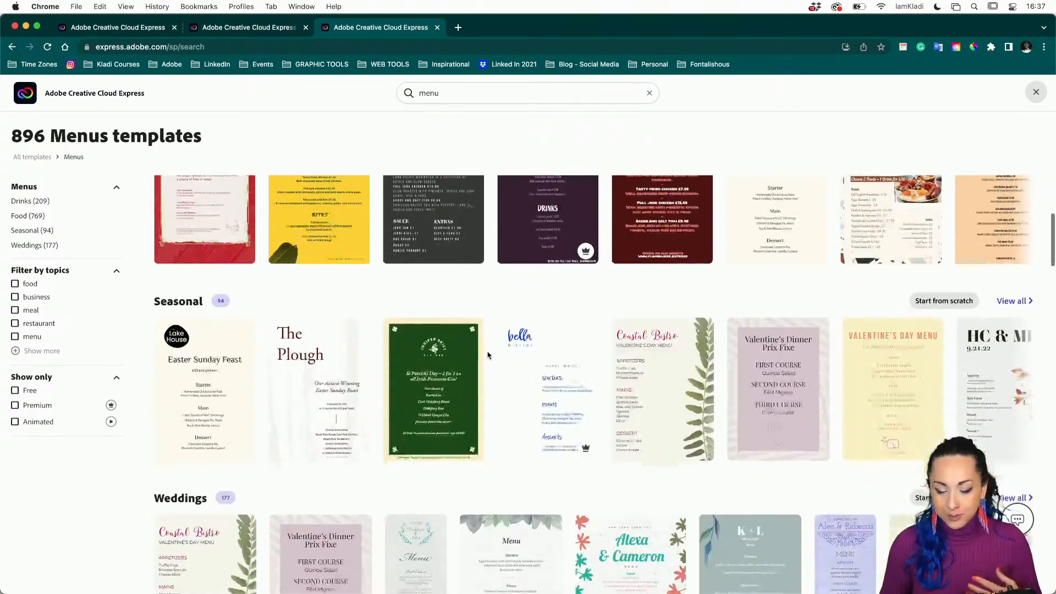
scroll(488, 355, "up", 5)
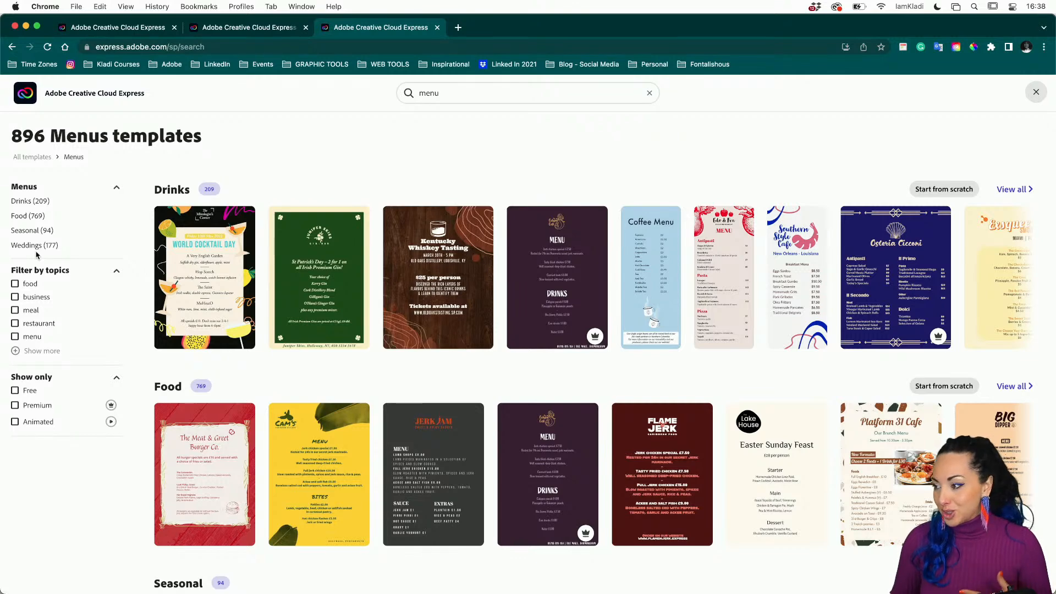
left_click(197, 254)
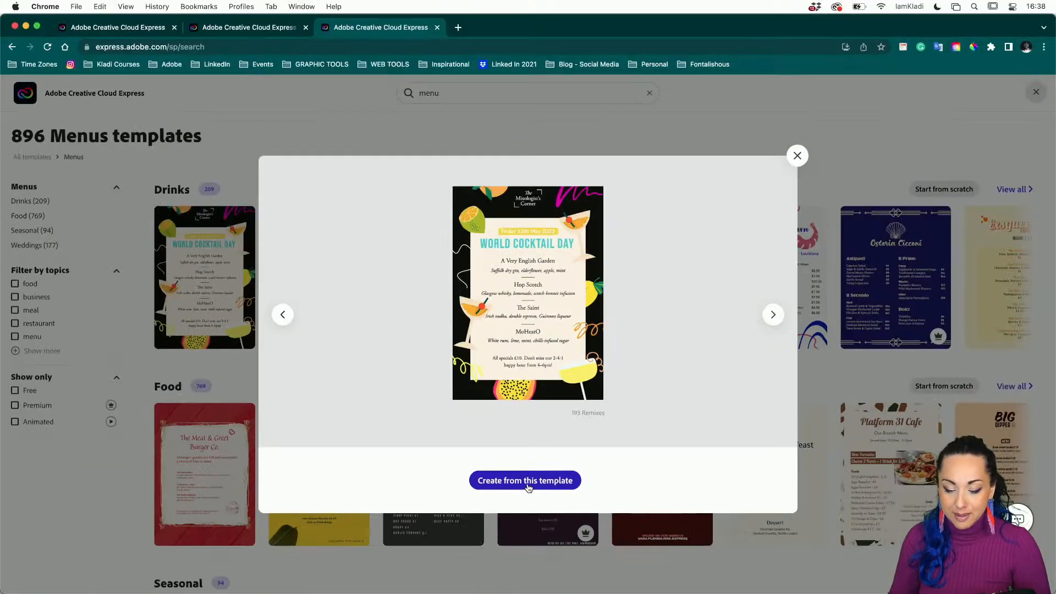
Create a new unsaved project from the World Cocktail Day template.
left_click(527, 486)
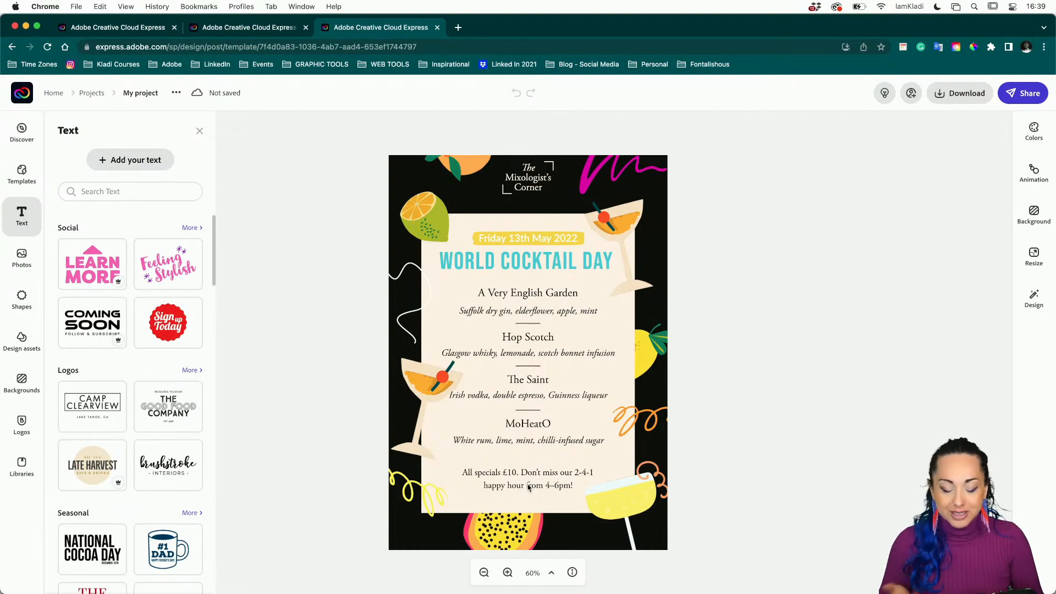
Select the top-right cocktail glass graphic on the World Cocktail Day menu.
scroll(541, 448, "up", 5)
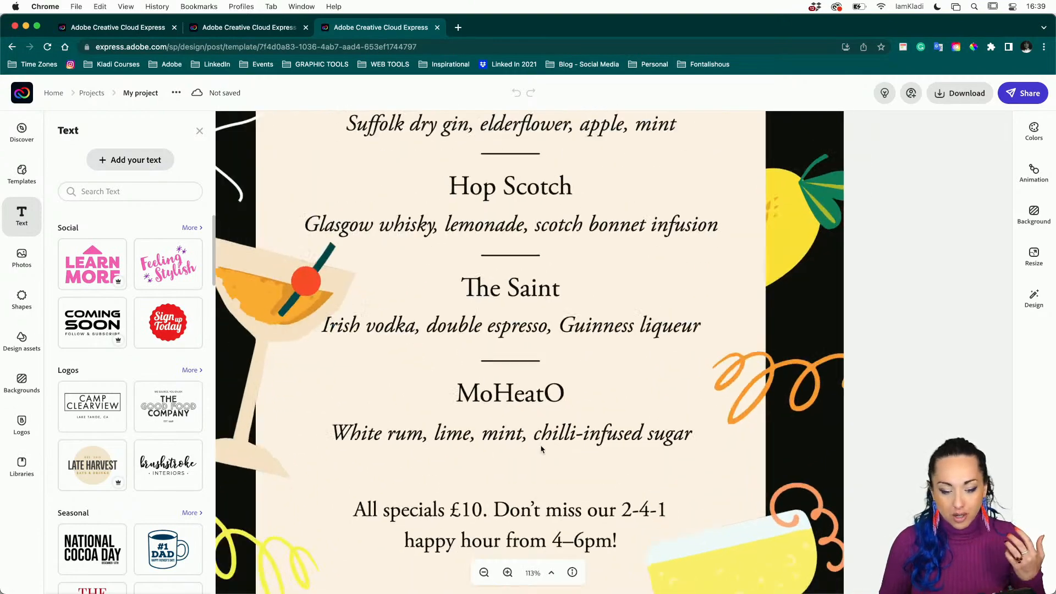
scroll(542, 448, "down", 5)
scroll(541, 449, "down", 5)
scroll(541, 449, "up", 3)
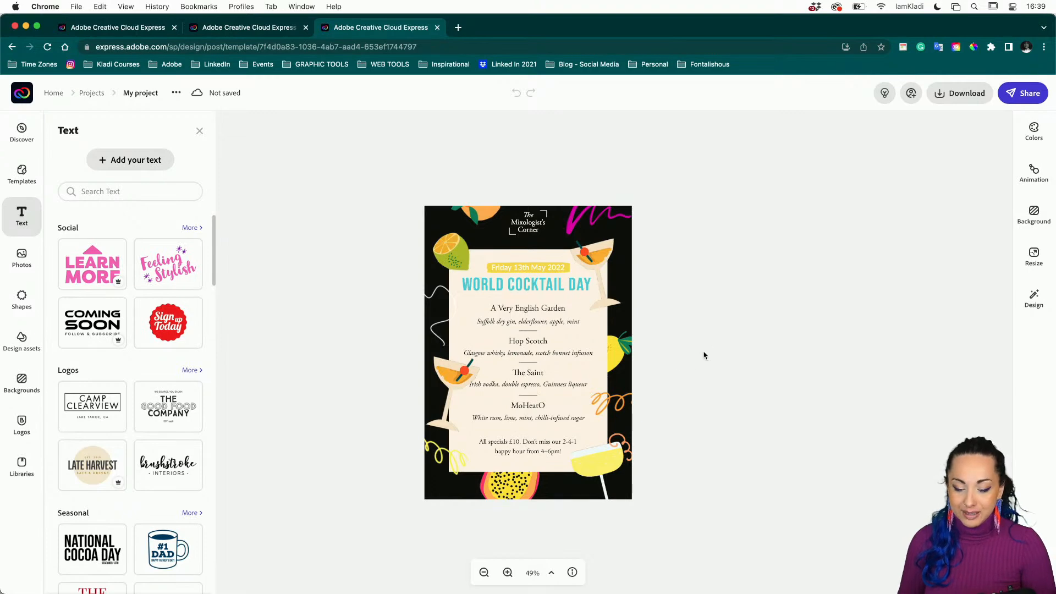
scroll(704, 355, "up", 3)
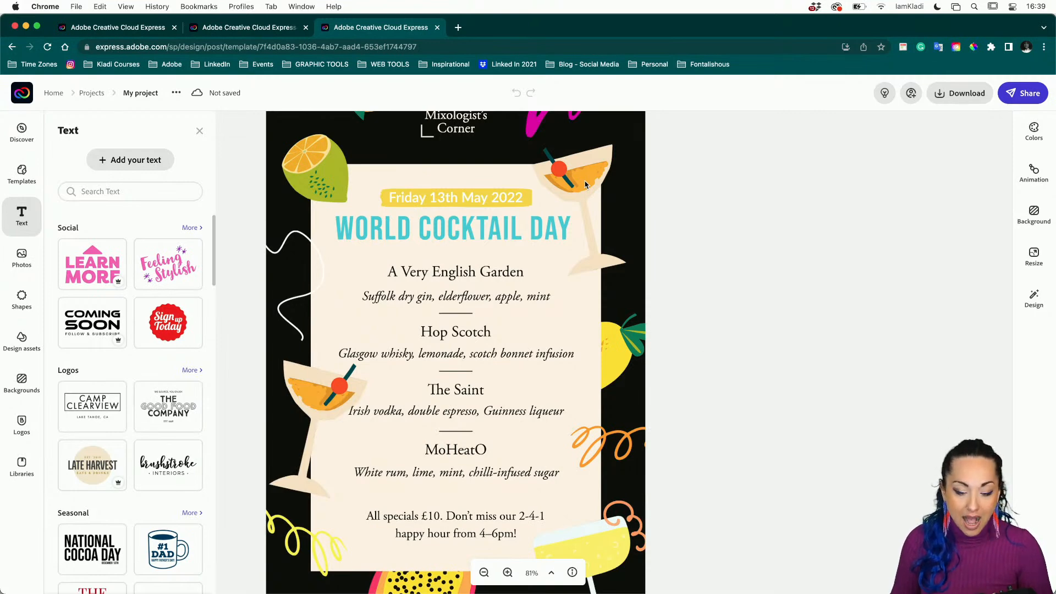
left_click(586, 183)
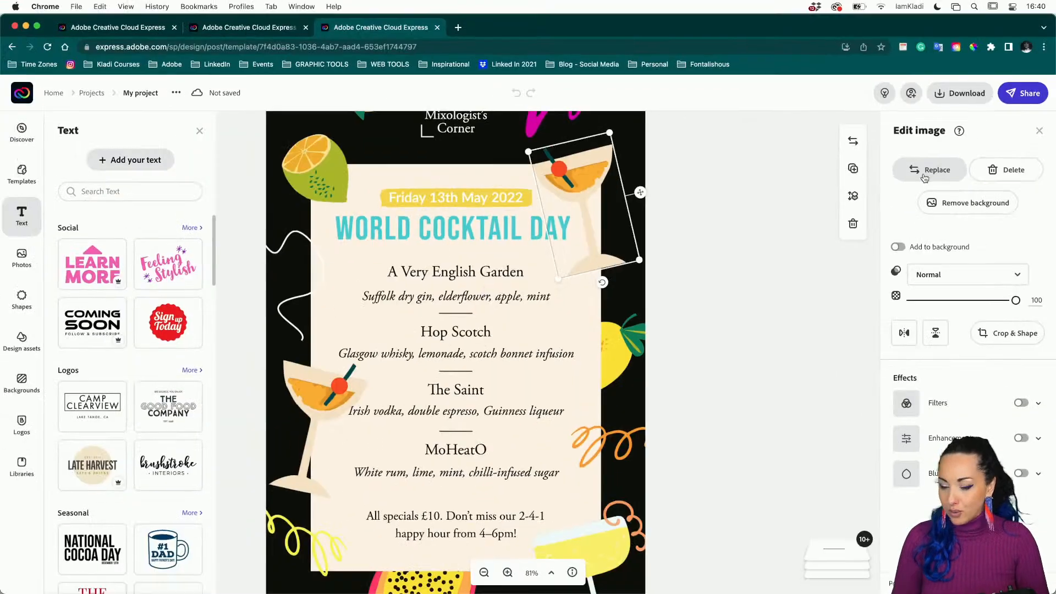
Choose Replace for the cocktail glass to see the 76 'glass' design assets.
left_click(926, 181)
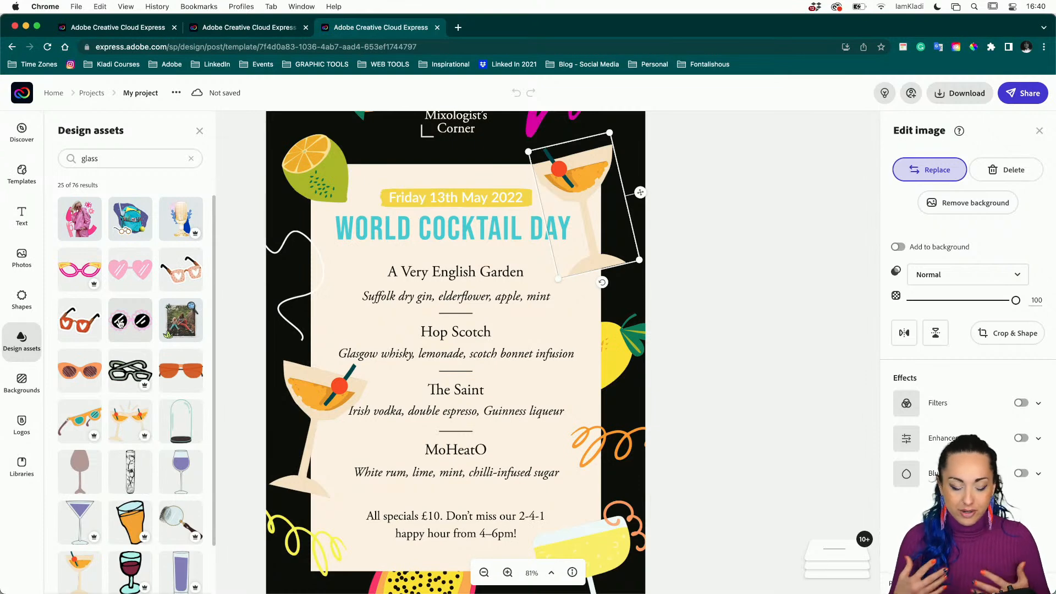
Search Design assets for 'nail polisj' and delete the old cocktail-glass image.
left_click(130, 157)
double_click(131, 156)
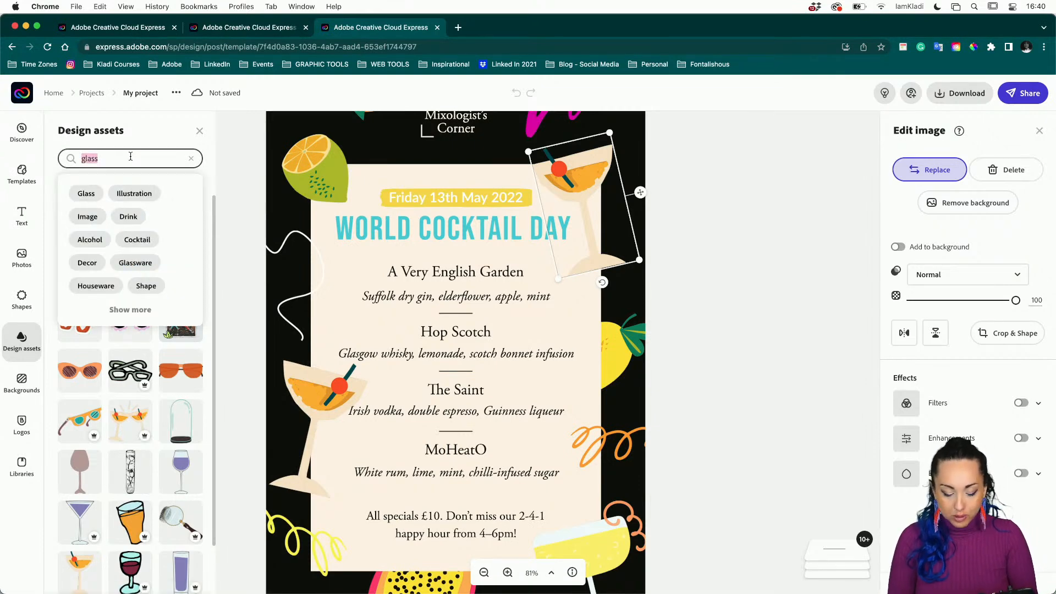
type("nail")
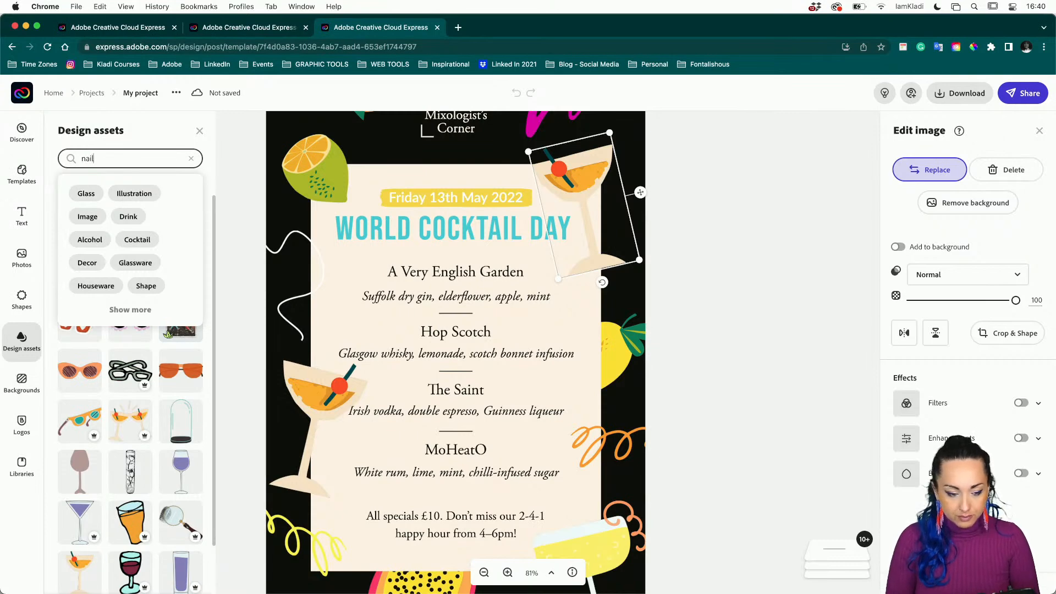
type(" polis")
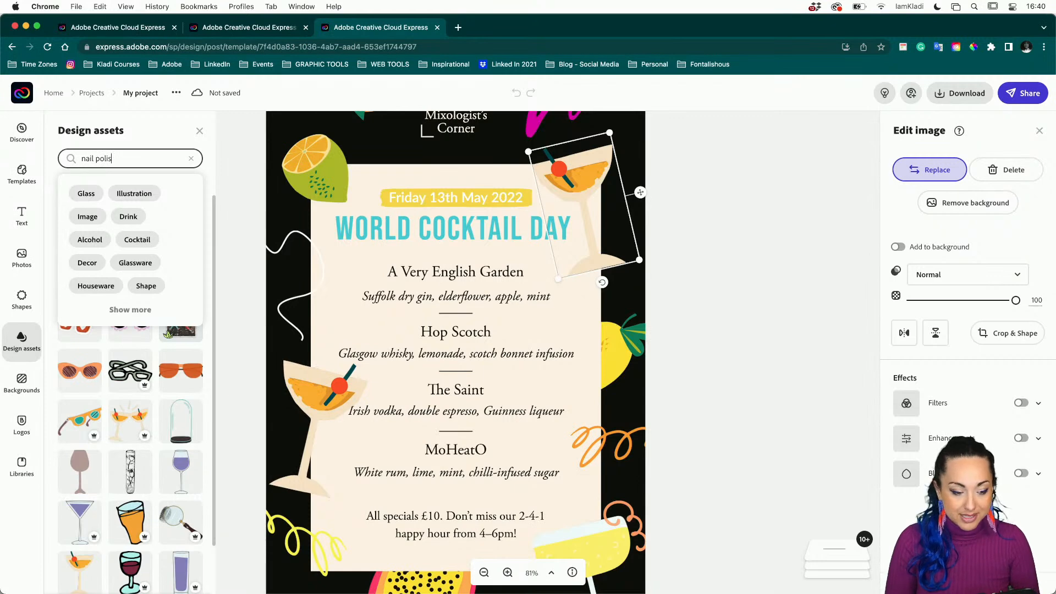
type("j")
key("Return")
key("Delete")
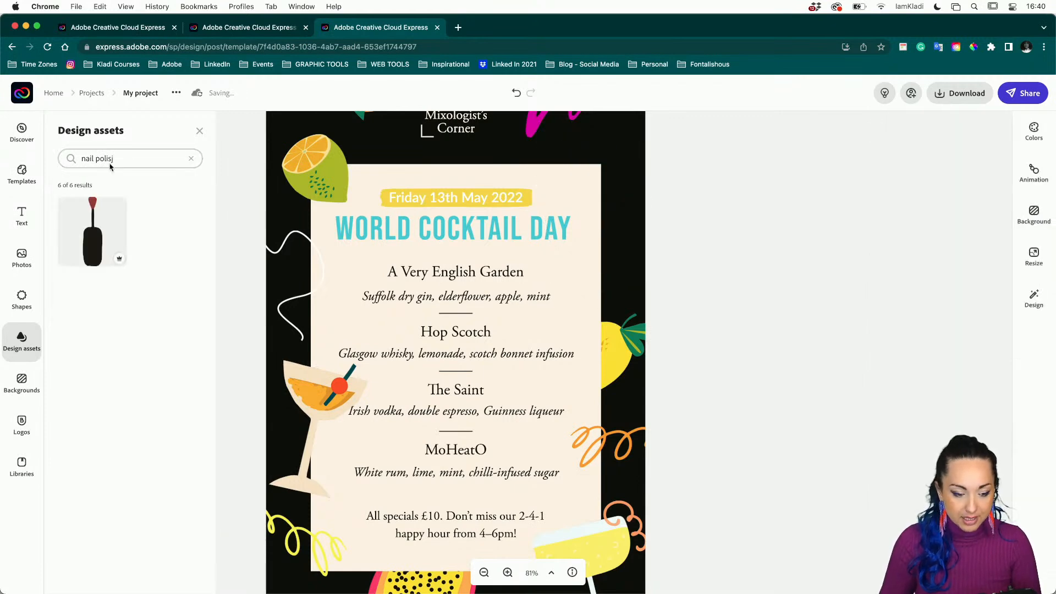
left_click(124, 157)
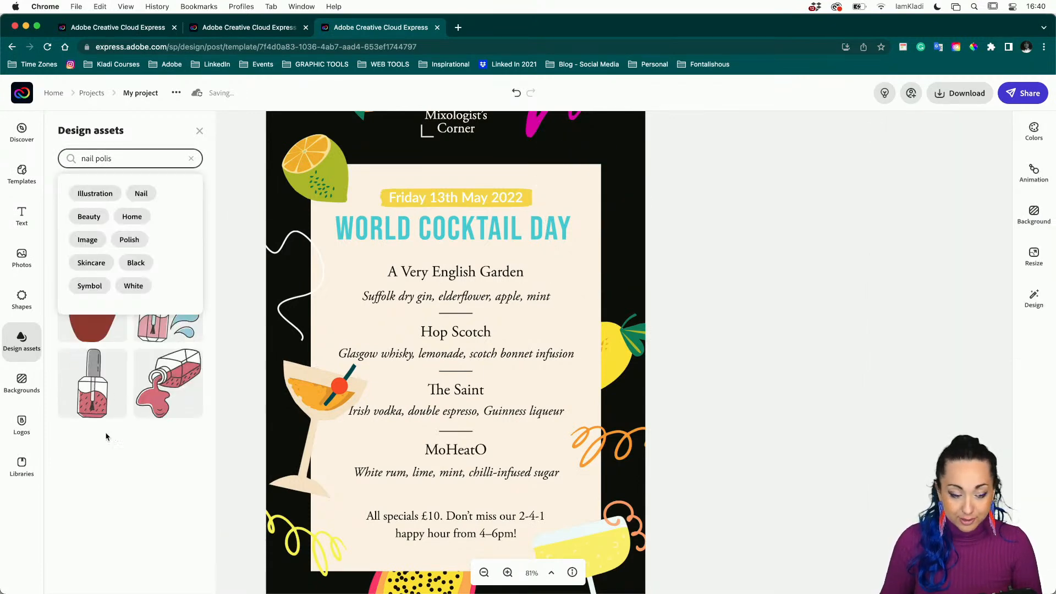
left_click(108, 450)
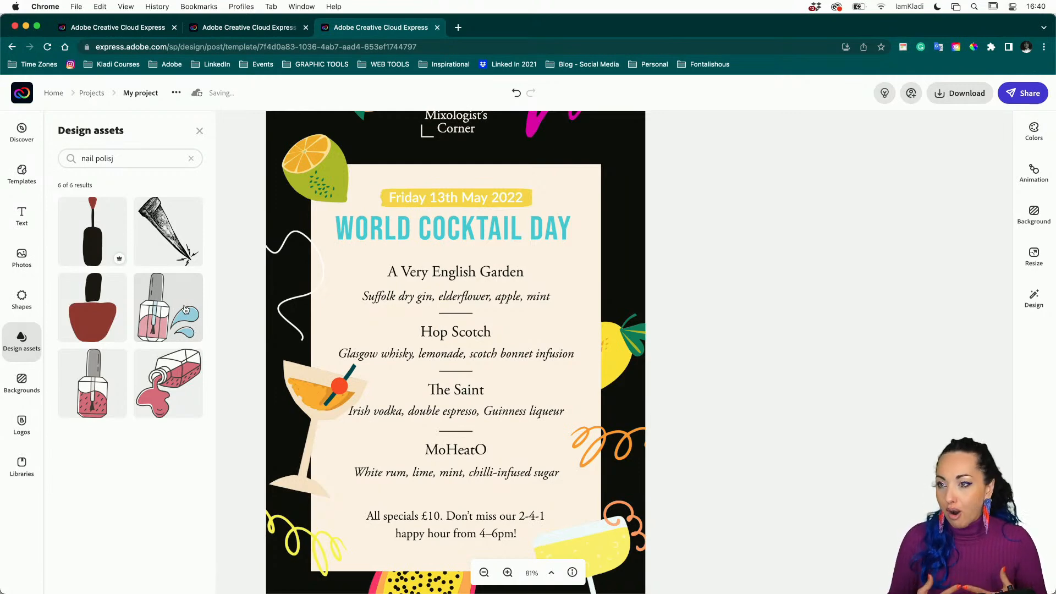
Add the pouring nail-polish graphic, moved to the top right and shrunk.
left_click(167, 415)
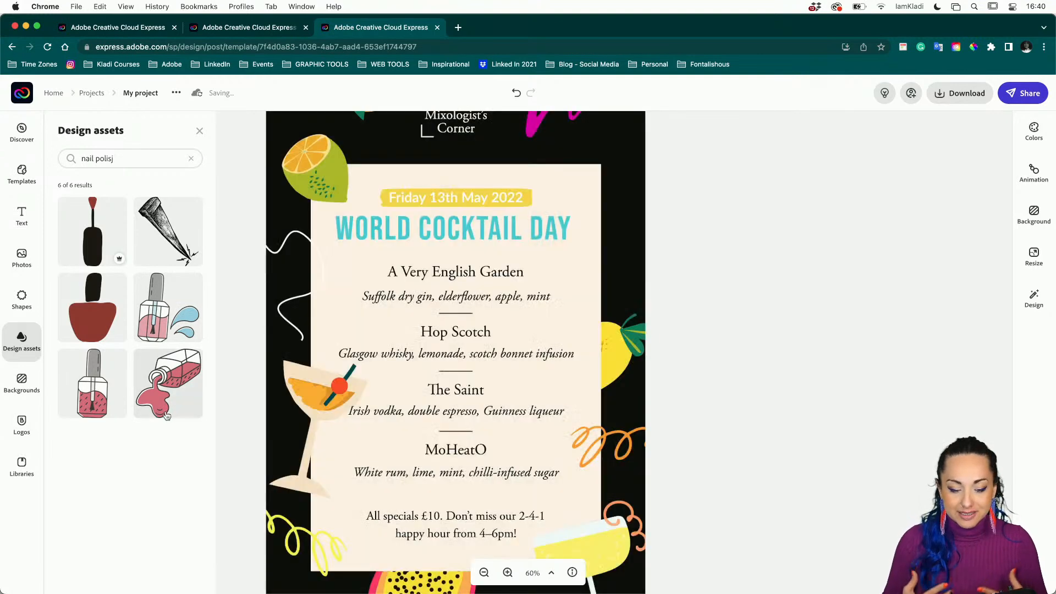
left_click_drag(555, 206, 620, 242)
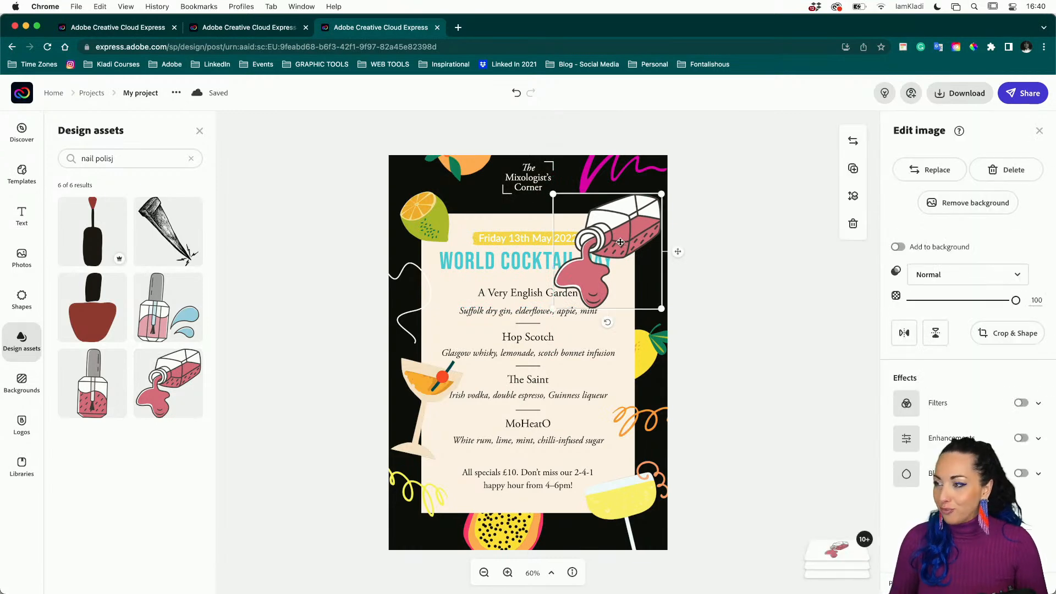
mouse_move(554, 311)
left_mouse_down()
mouse_move(586, 293)
mouse_move(565, 297)
left_mouse_up()
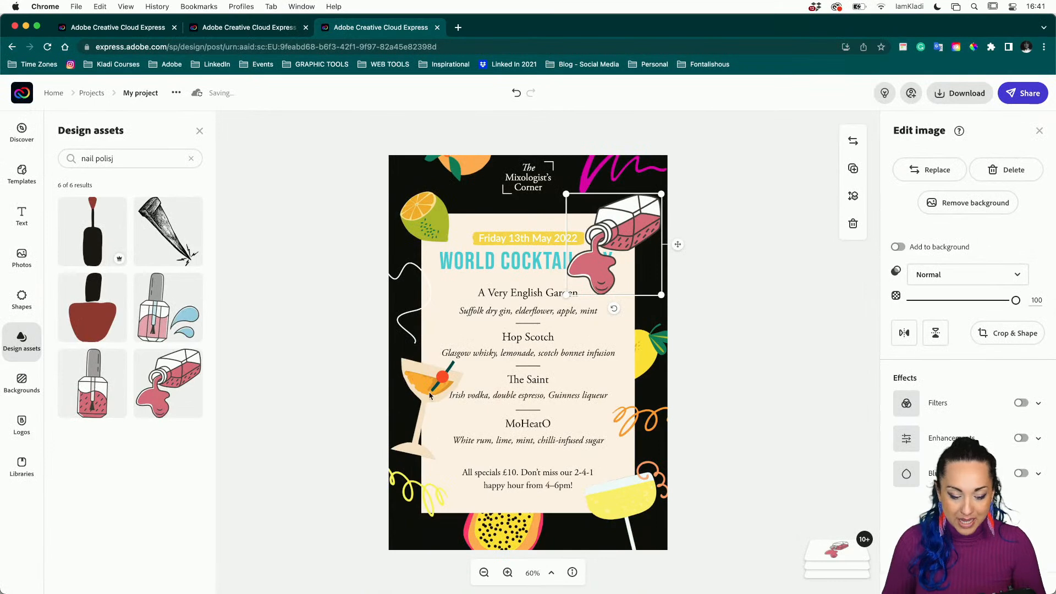
Replace the left cocktail glass with a pouring 'nail polish' bottle and flip it horizontally.
left_click(423, 425)
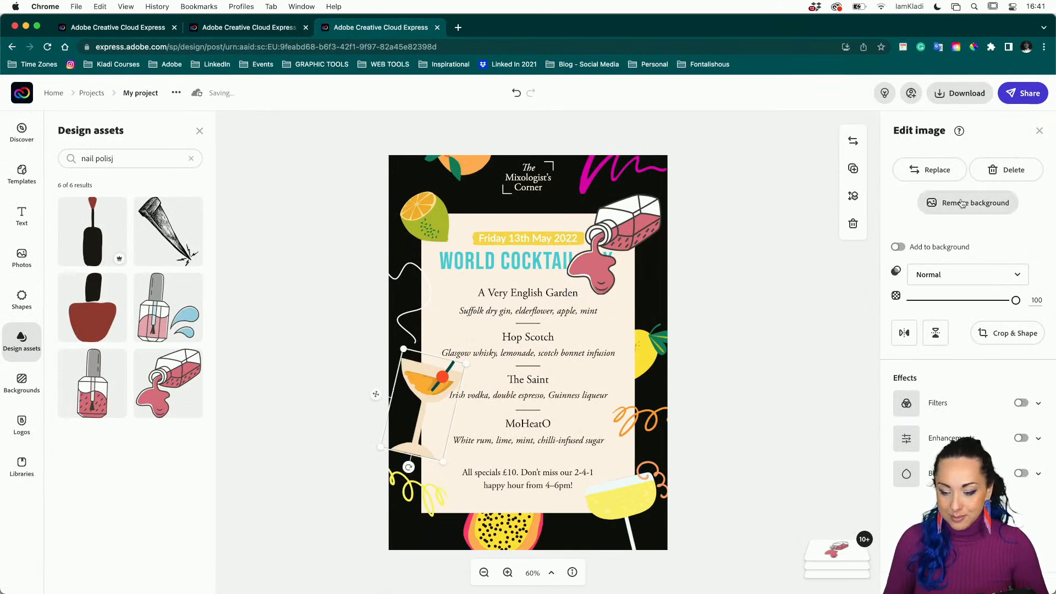
left_click(942, 176)
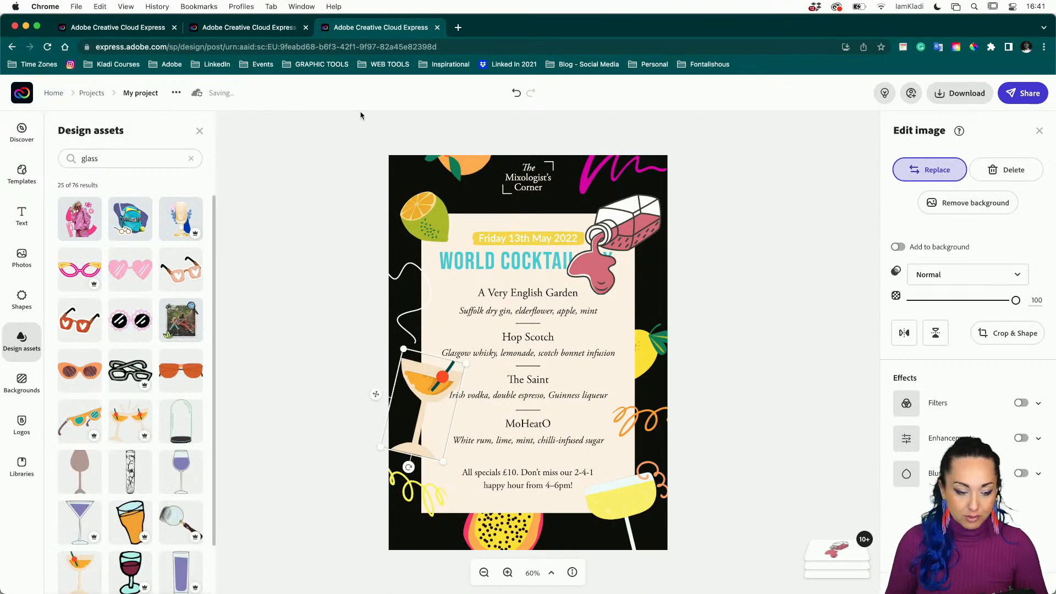
left_click(130, 158)
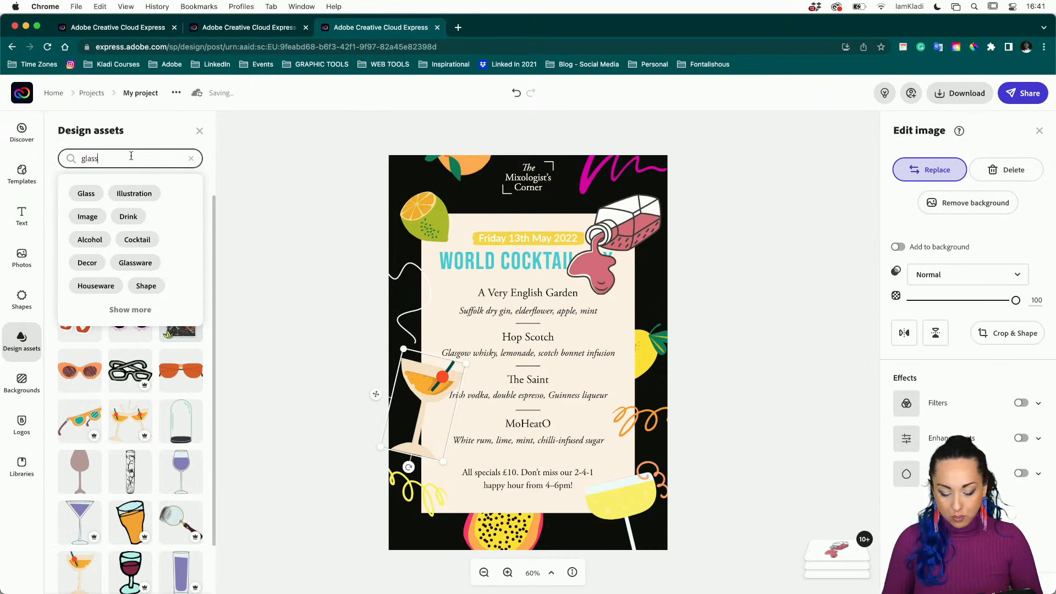
type("polish")
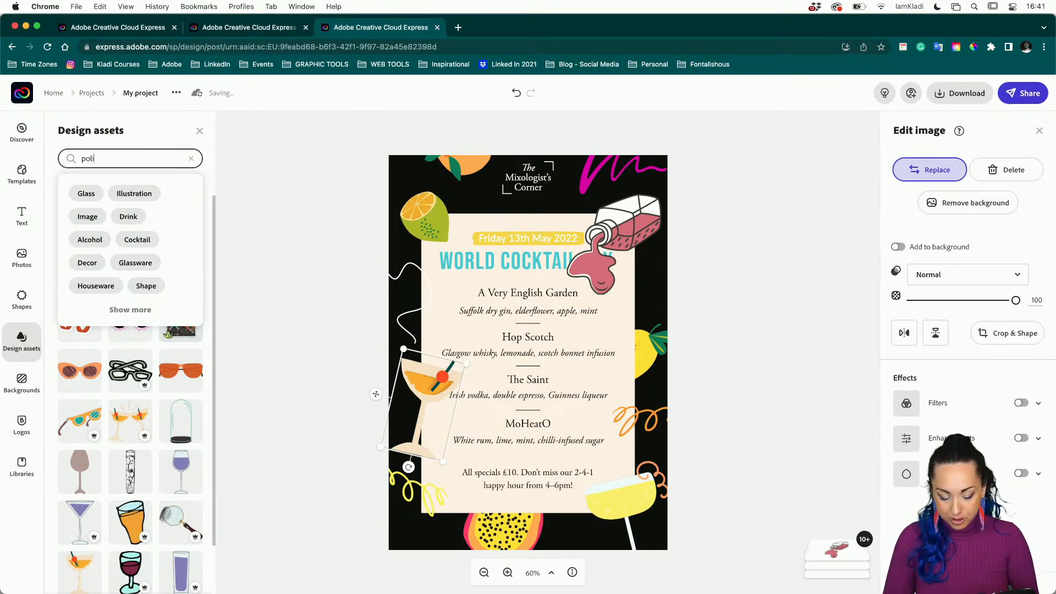
left_click(82, 158)
type("nail")
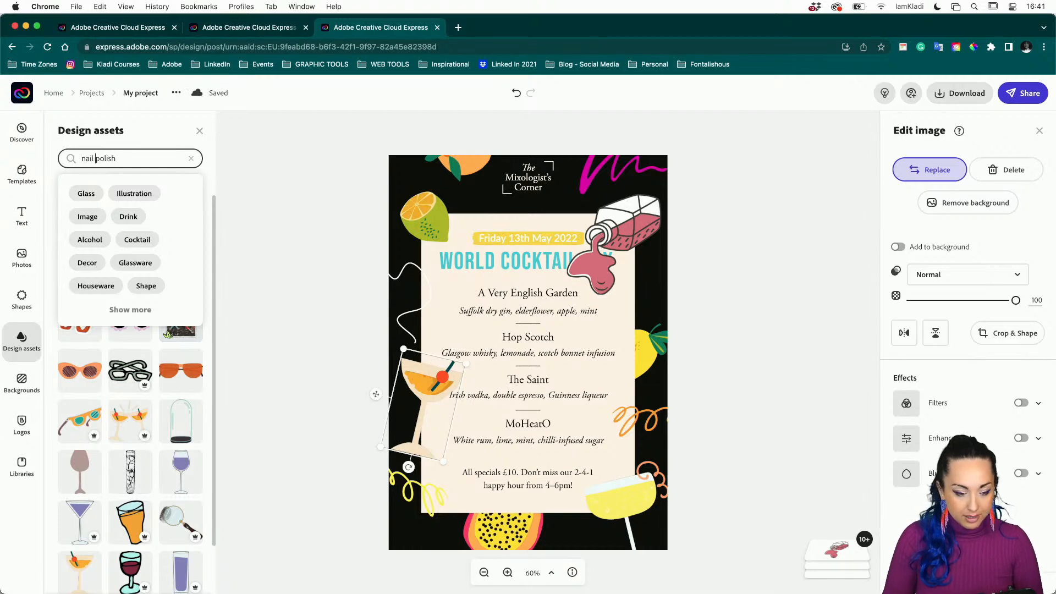
key("Return")
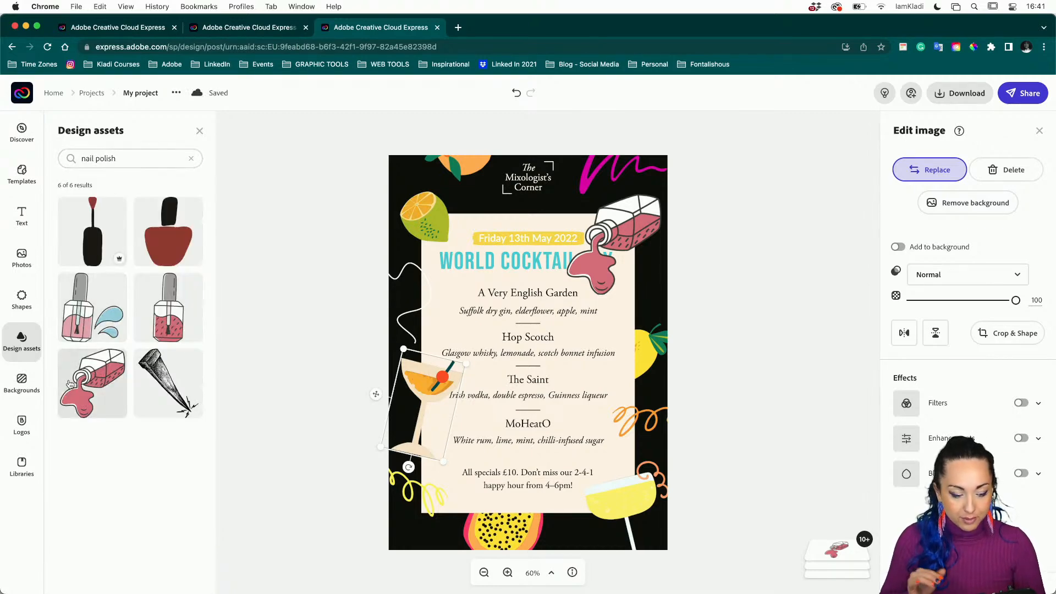
left_click(70, 383)
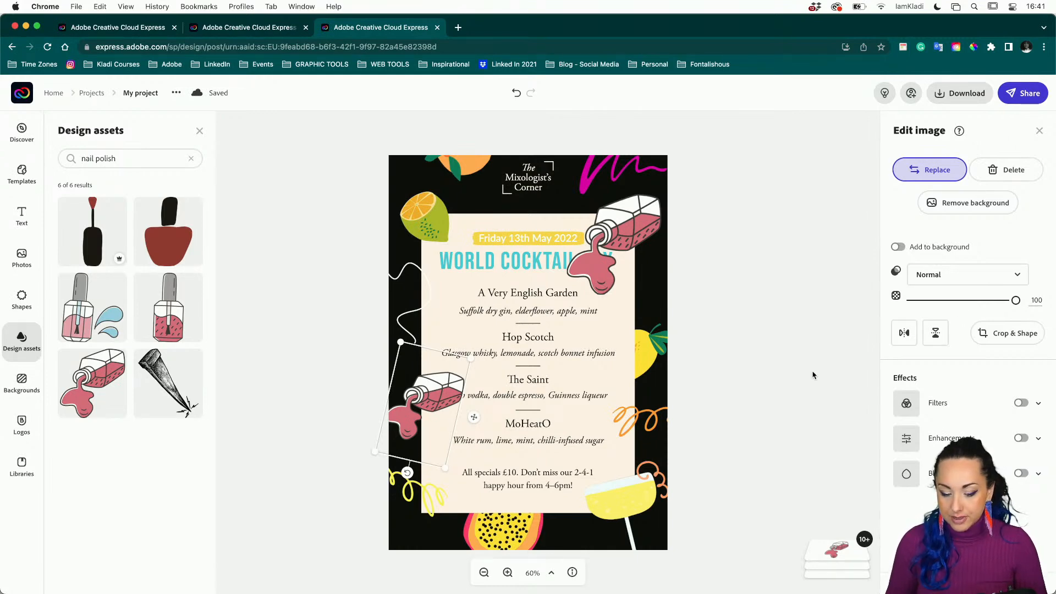
left_click(906, 334)
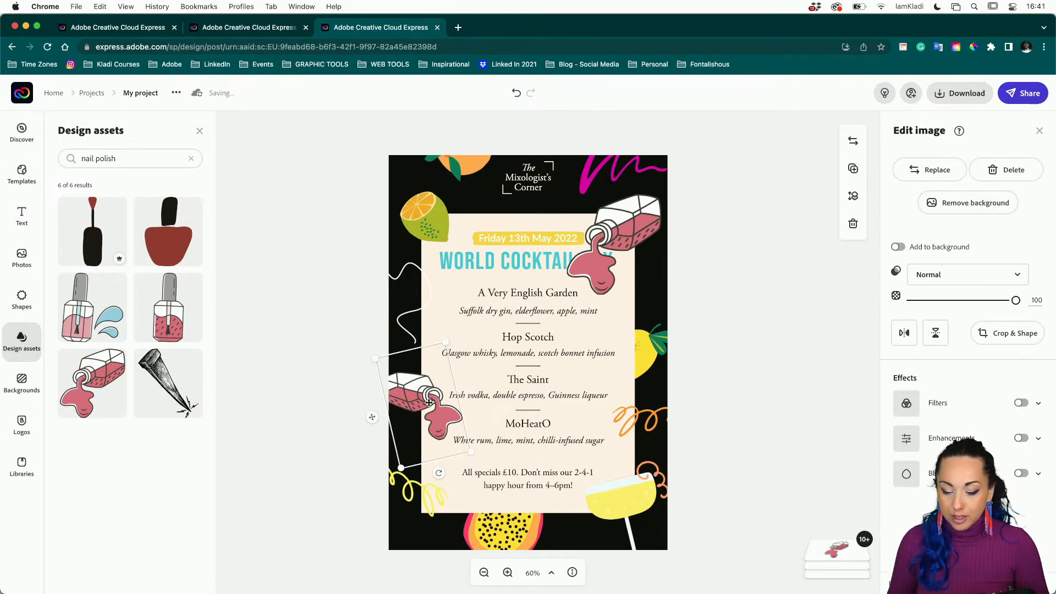
left_click(983, 406)
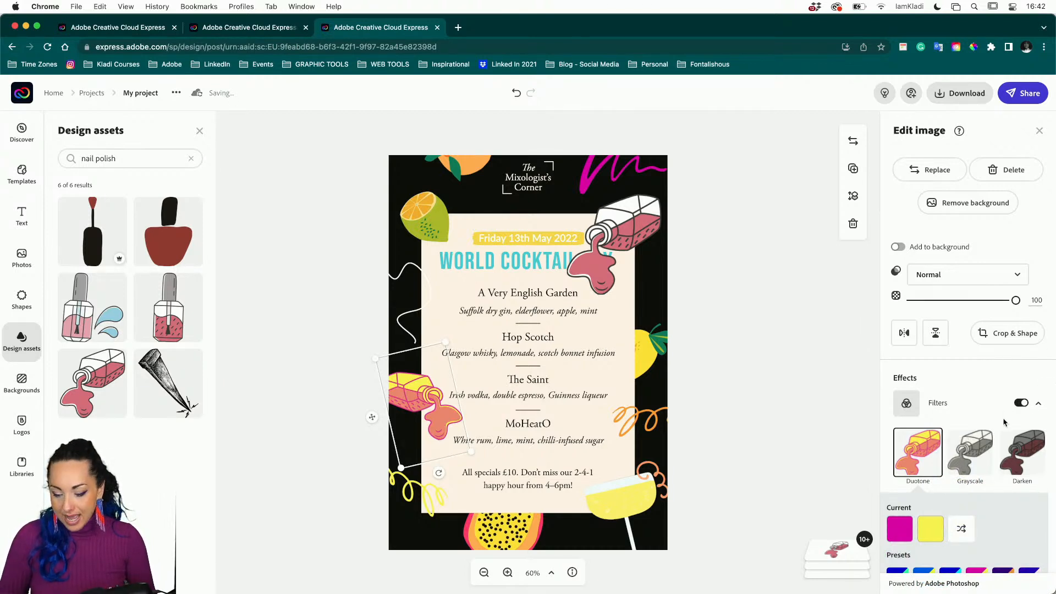
scroll(921, 479, "down", 1)
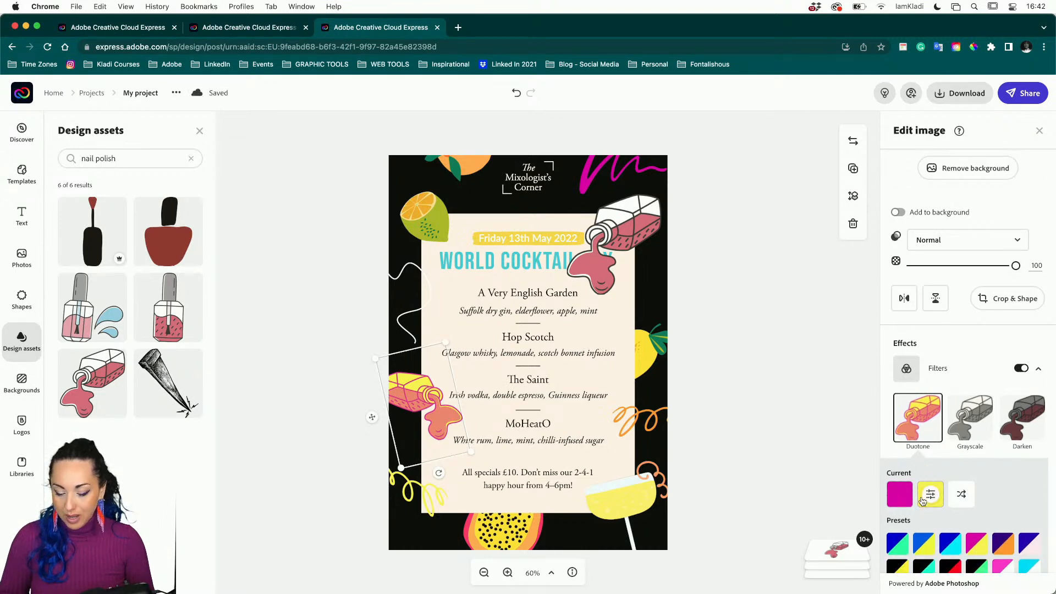
left_click(924, 545)
left_click(950, 546)
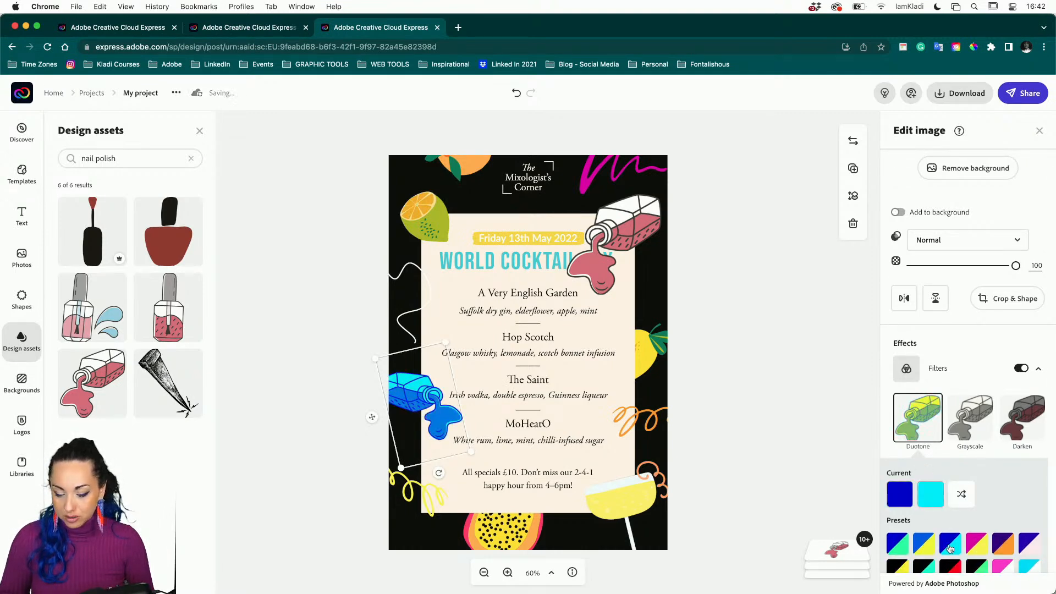
left_click(934, 502)
left_click(996, 496)
left_click(960, 429)
left_click(915, 492)
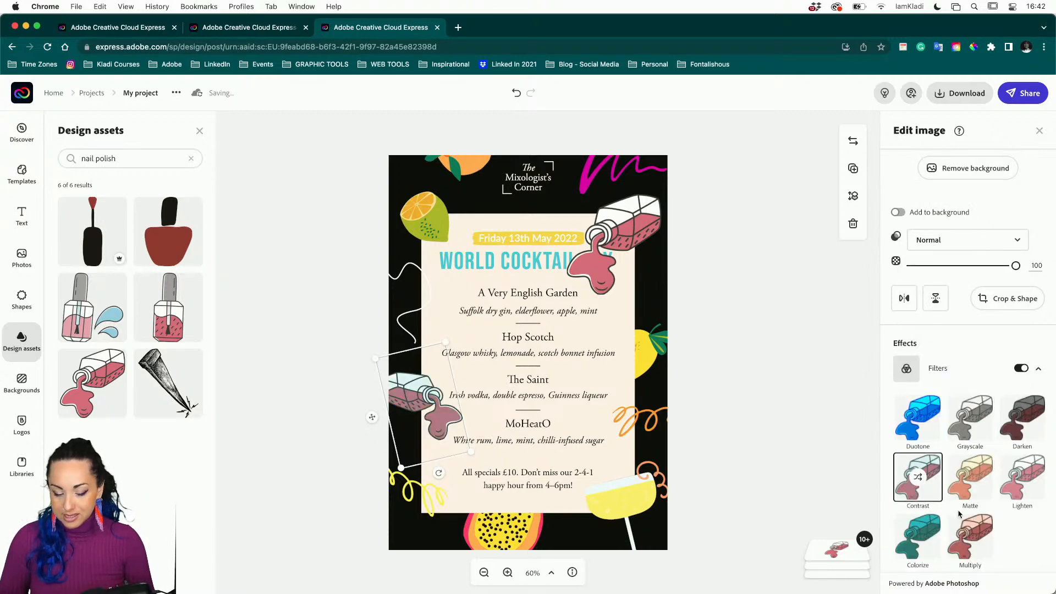
scroll(959, 515, "down", 3)
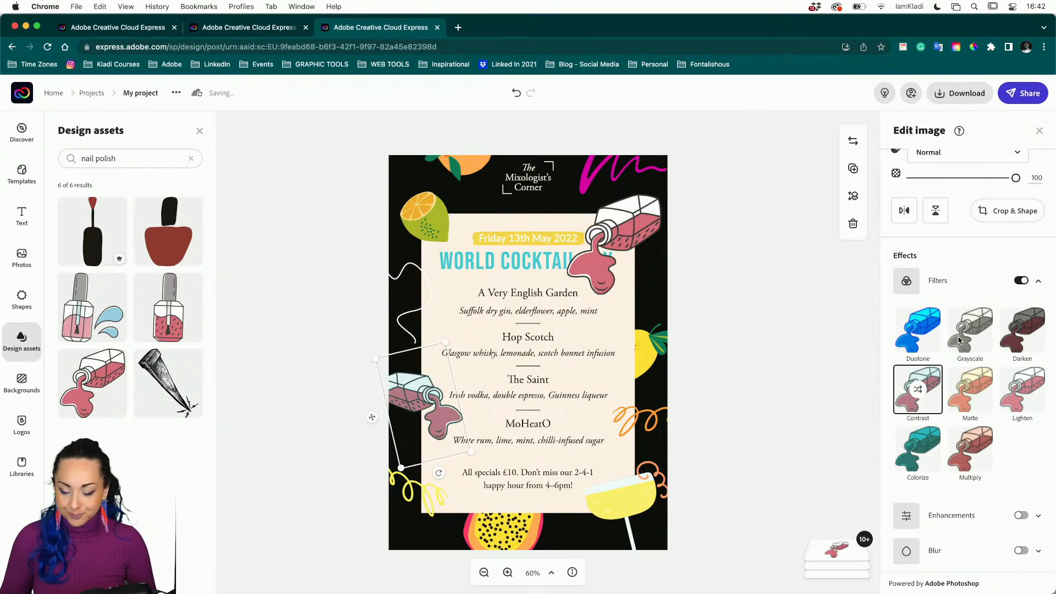
scroll(960, 342, "up", 2)
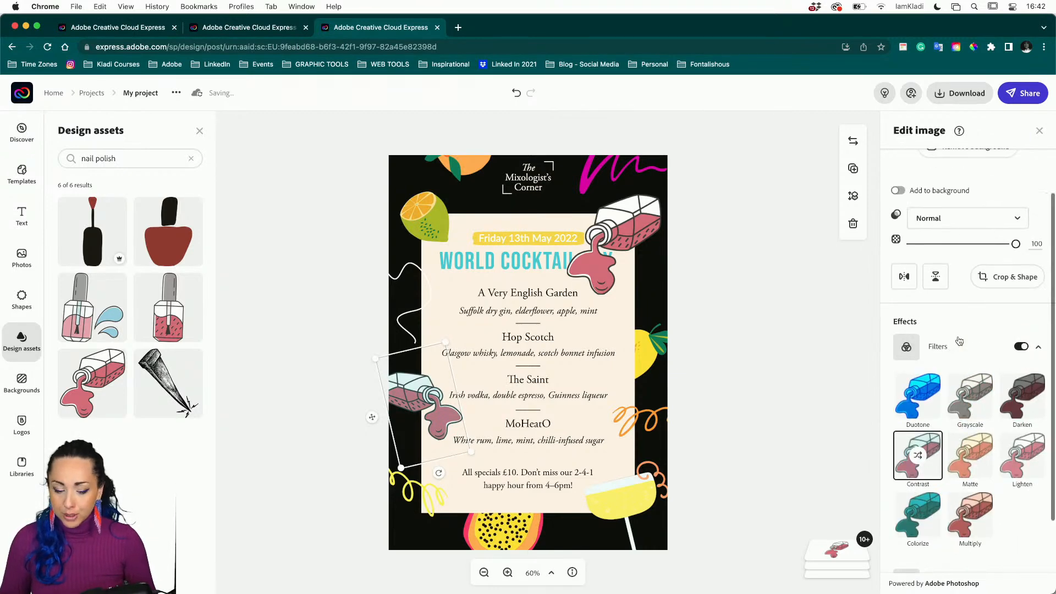
left_click(1019, 347)
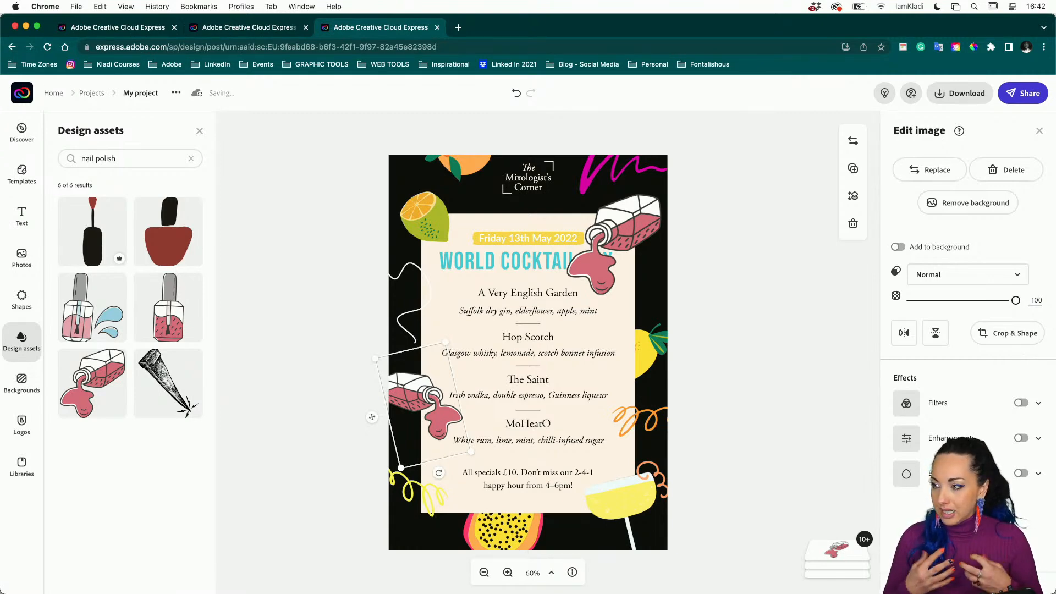
Delete the orange slice, yellow cocktail glass, papaya, lime and lemon graphics.
left_click(455, 170)
key("Delete")
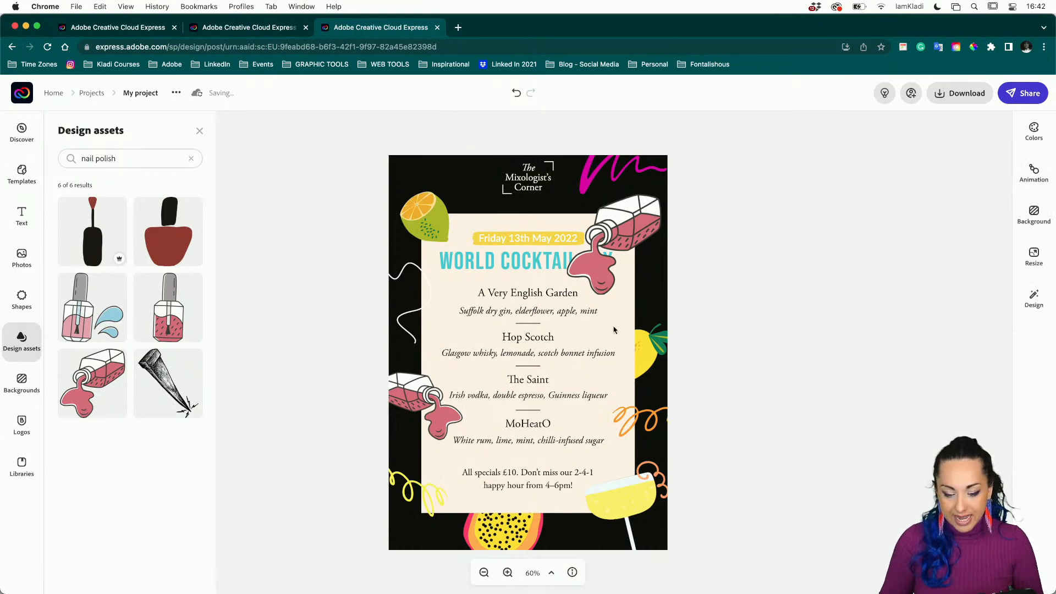
left_click(627, 509)
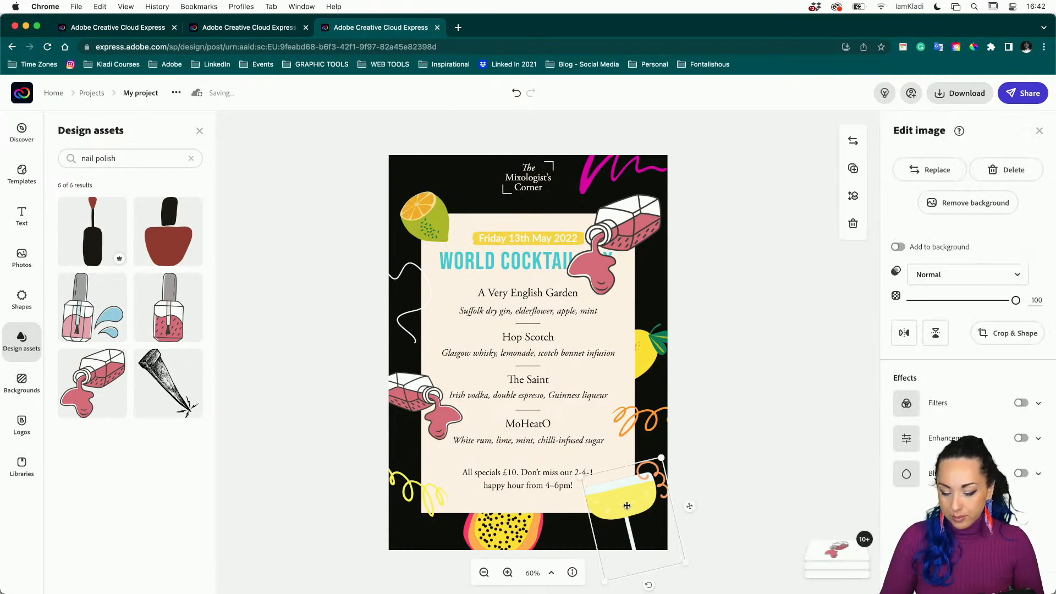
key("Delete")
left_click(526, 535)
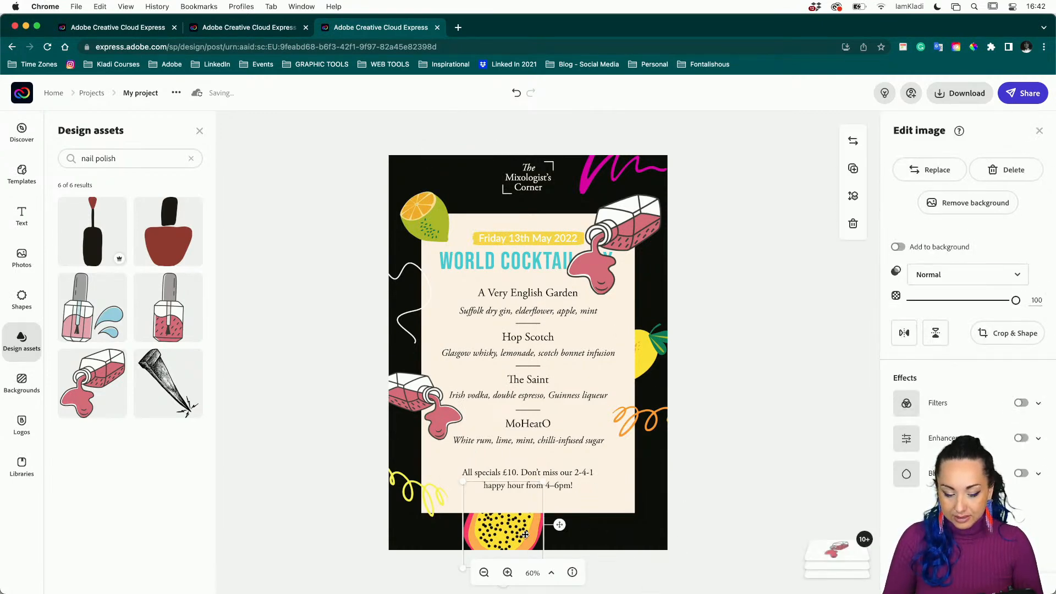
key("Delete")
left_click(421, 209)
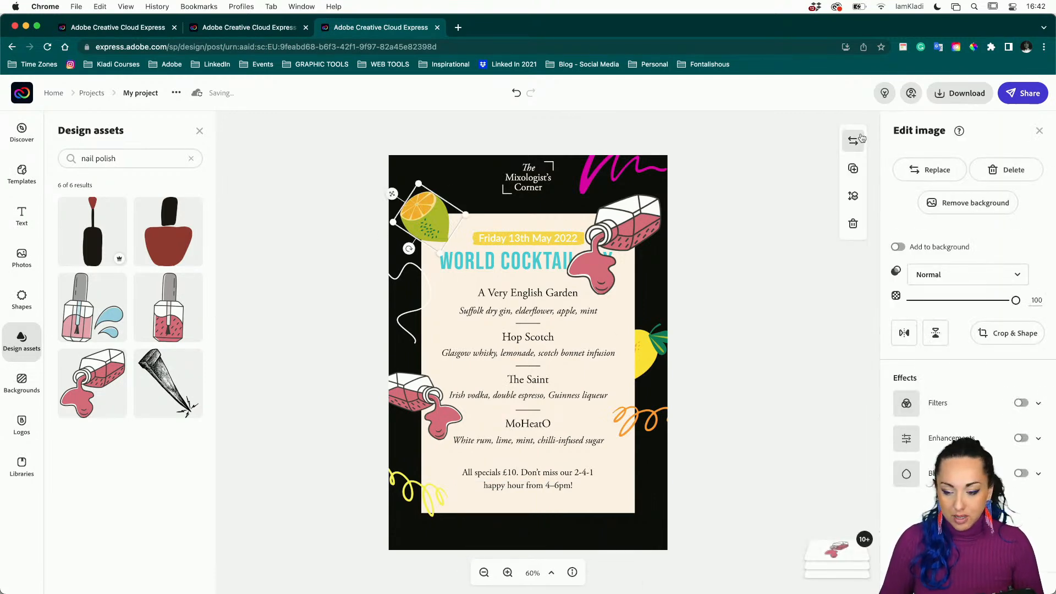
key("Delete")
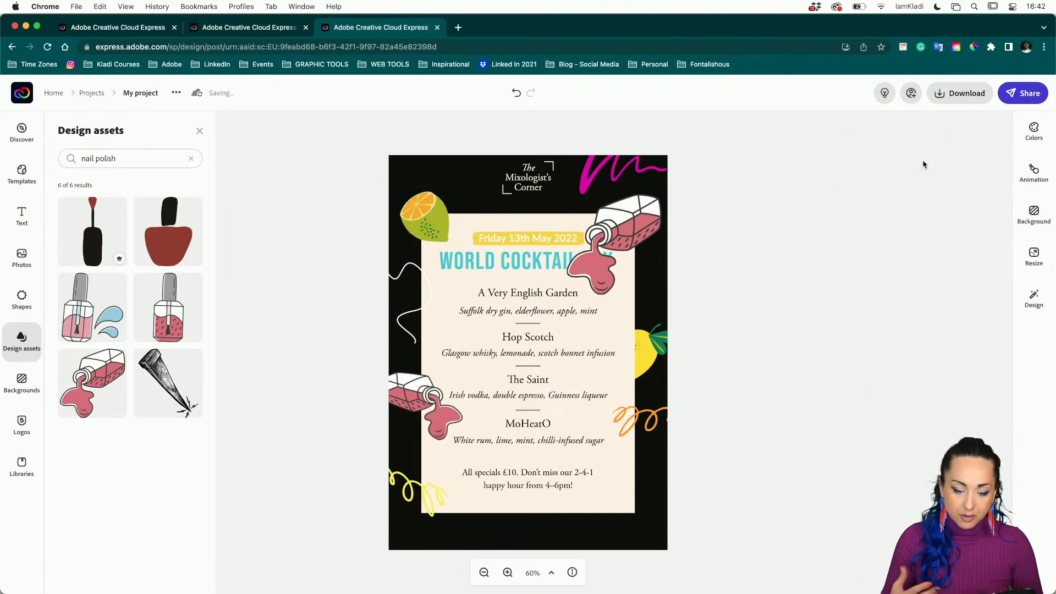
left_click(656, 349)
key("Delete")
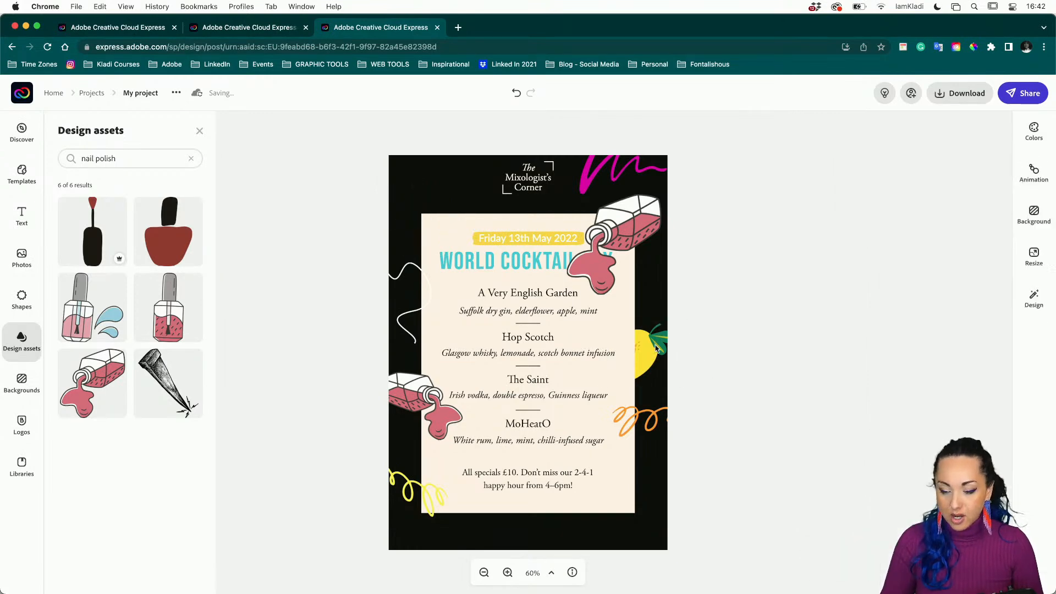
Add the upright blue-drop nail-polish bottle top-left, shrink it, tilt it about 10° and nudge it up.
left_click(97, 306)
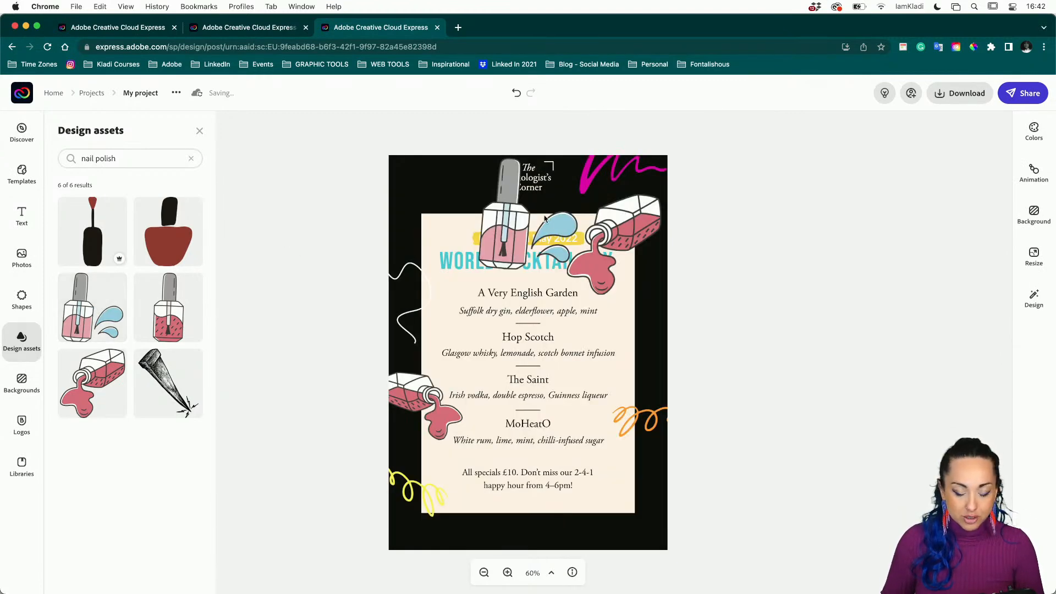
left_click_drag(513, 236, 430, 257)
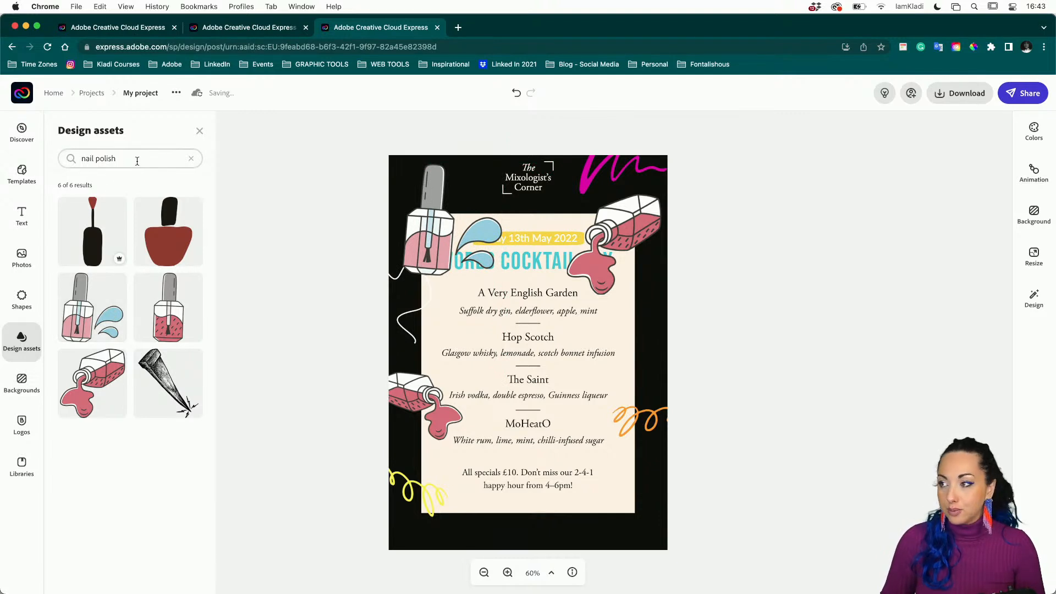
left_click(419, 233)
left_click_drag(490, 165, 487, 195)
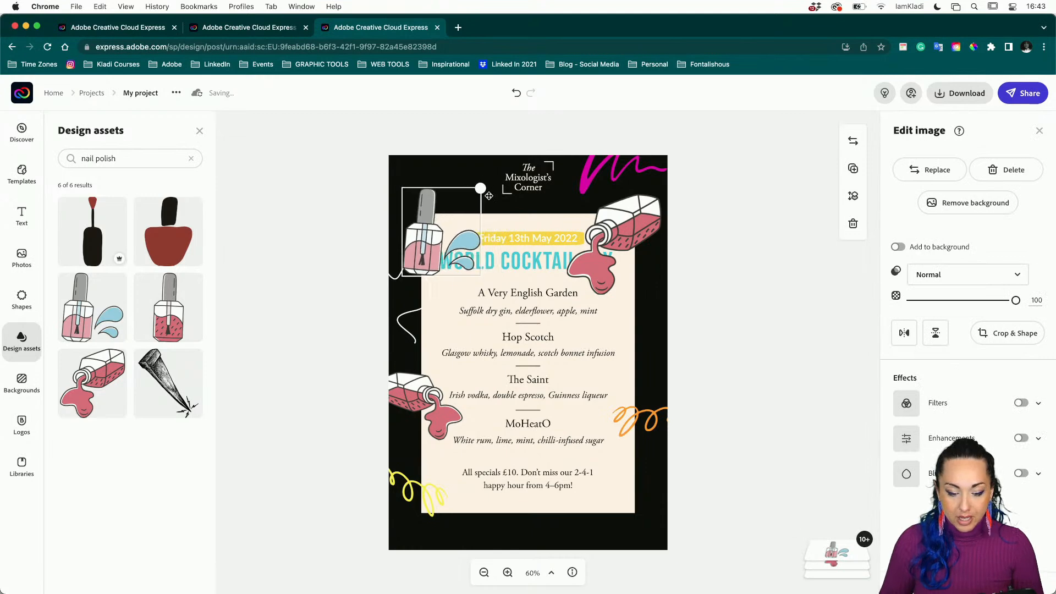
left_click(491, 240)
left_click_drag(442, 292, 430, 298)
left_click_drag(427, 259, 428, 252)
left_click(780, 334)
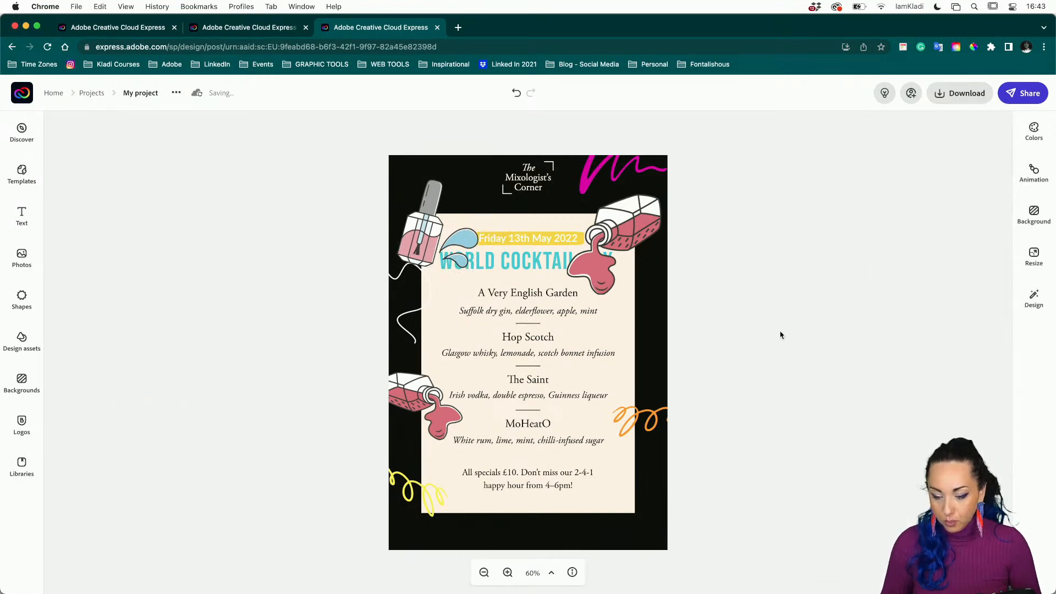
left_click(446, 242)
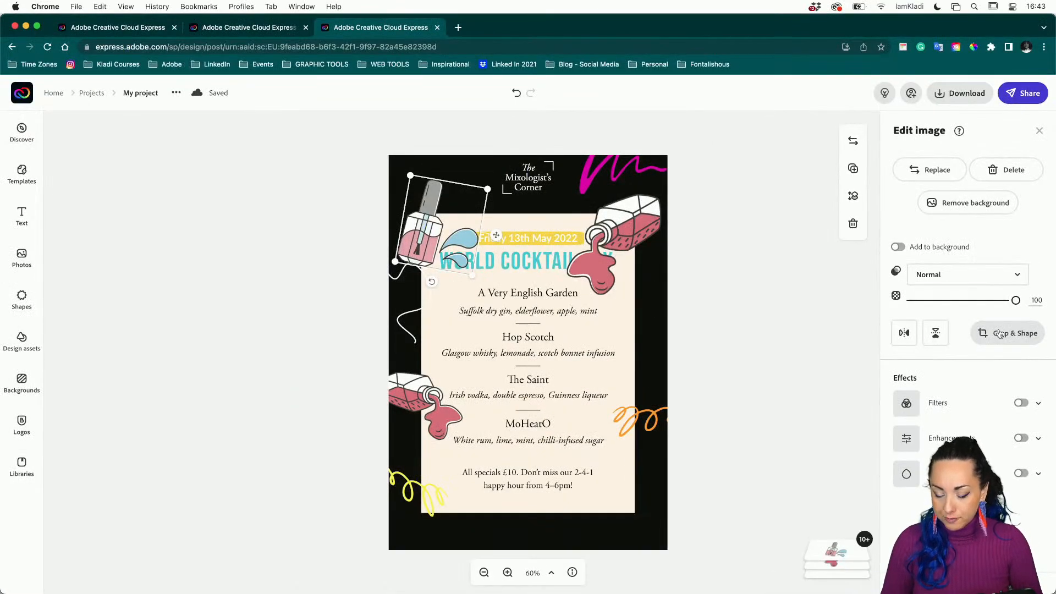
Crop the right side off the top-left bottle to trim away its blue drops.
left_click(1000, 334)
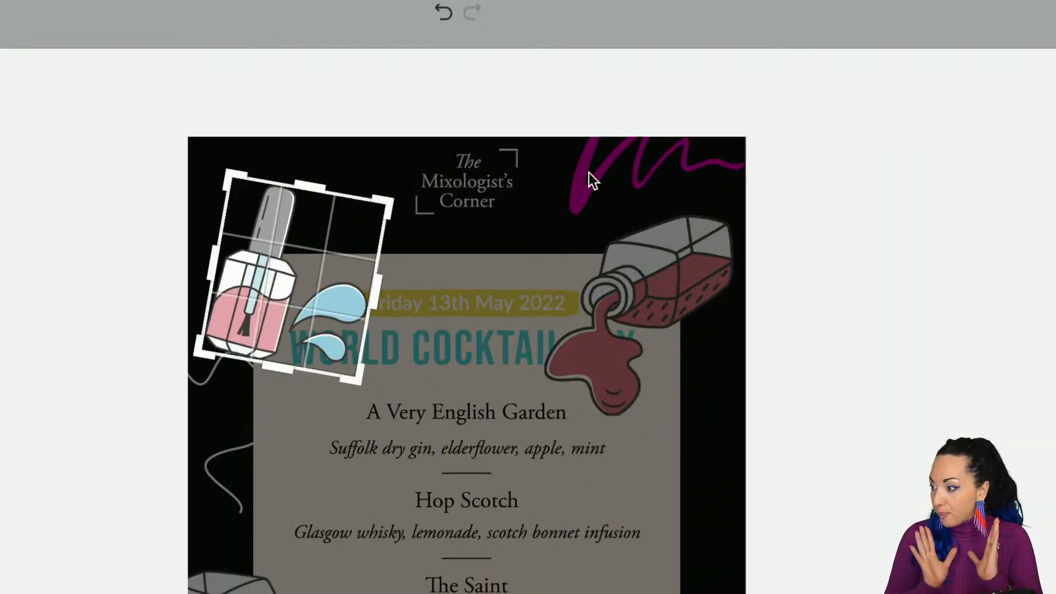
left_click_drag(379, 287, 299, 290)
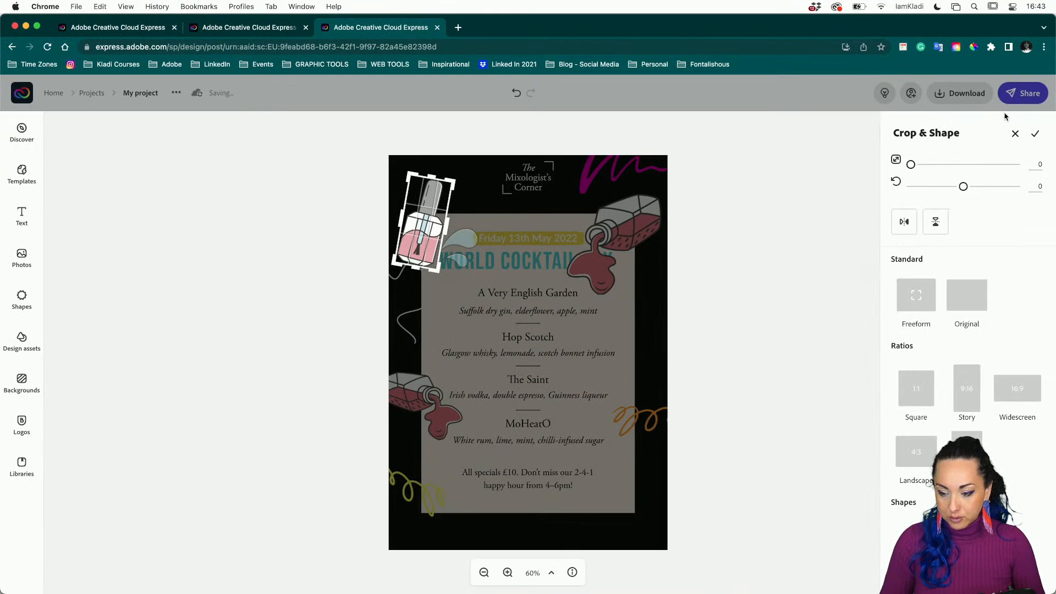
left_click(1036, 139)
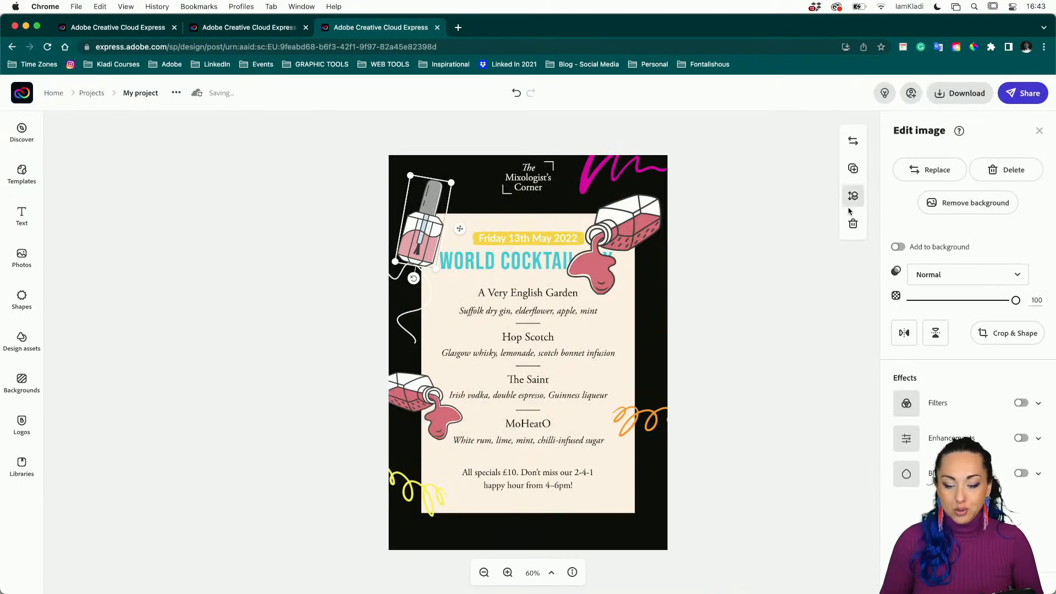
left_click(782, 275)
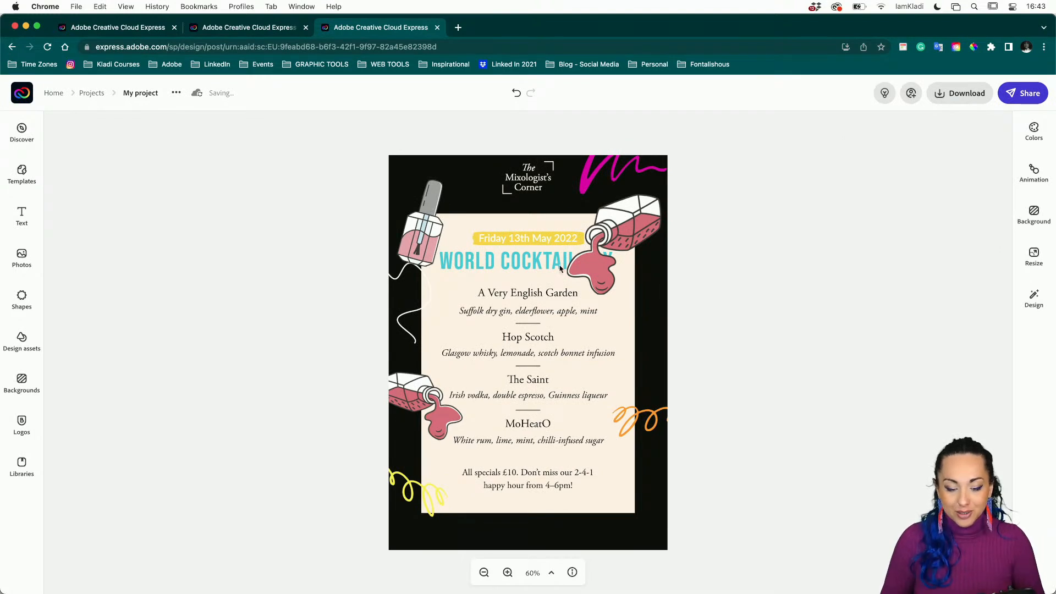
Duplicate the cropped bottle, flip the copy horizontally and place it beside Hop Scotch.
left_click_drag(417, 243, 417, 236)
left_click(417, 236)
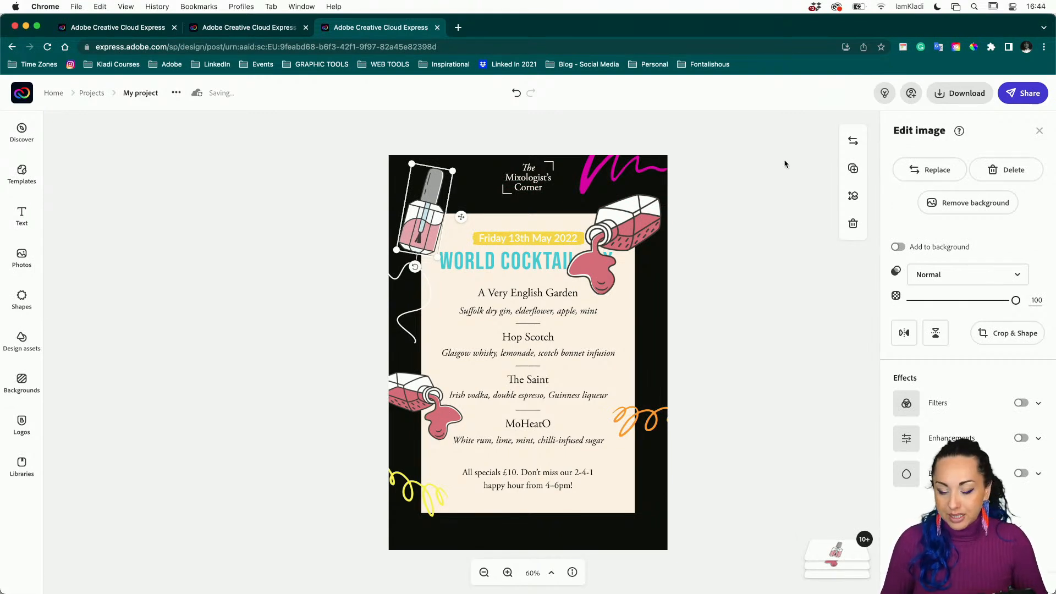
left_click(853, 169)
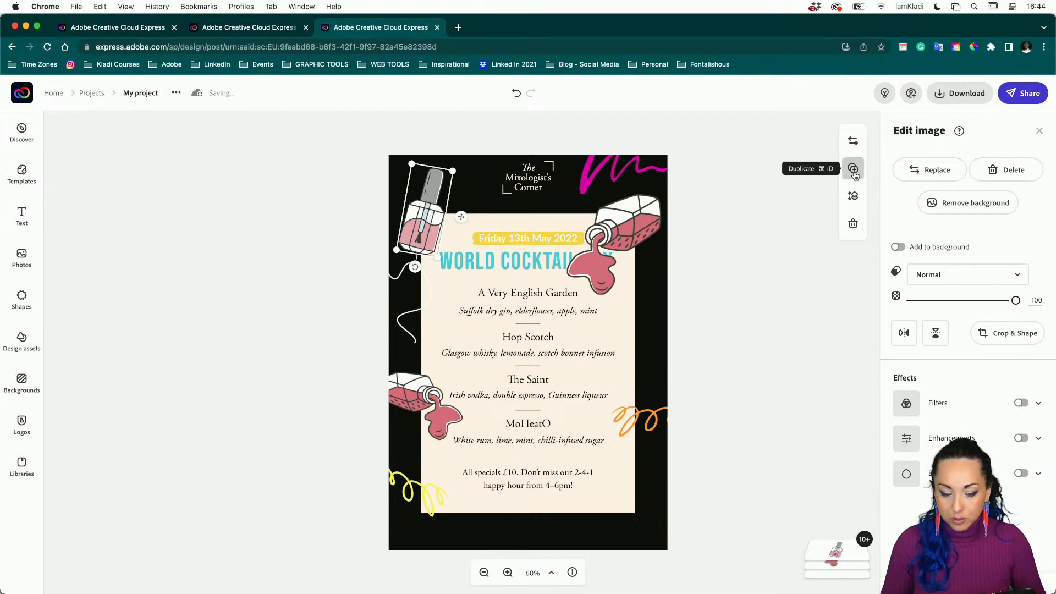
left_click_drag(524, 266, 633, 352)
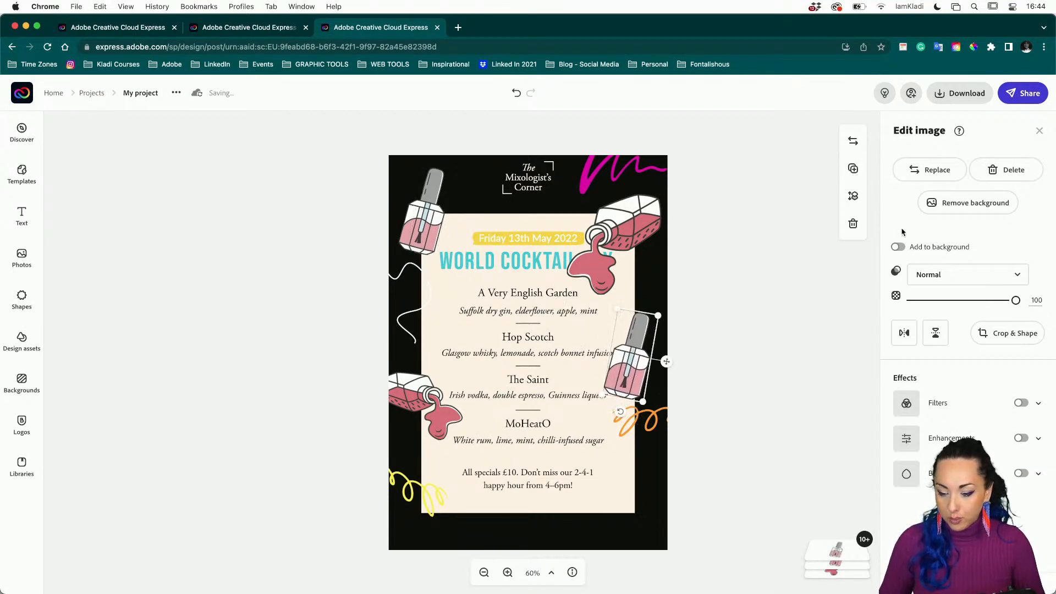
left_click(904, 334)
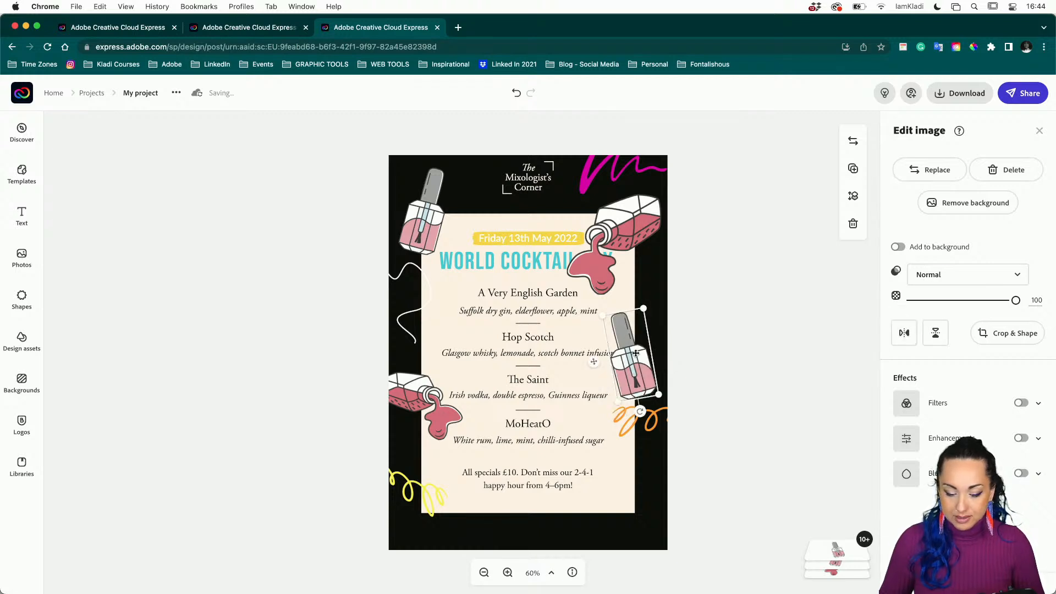
left_click_drag(656, 355, 663, 363)
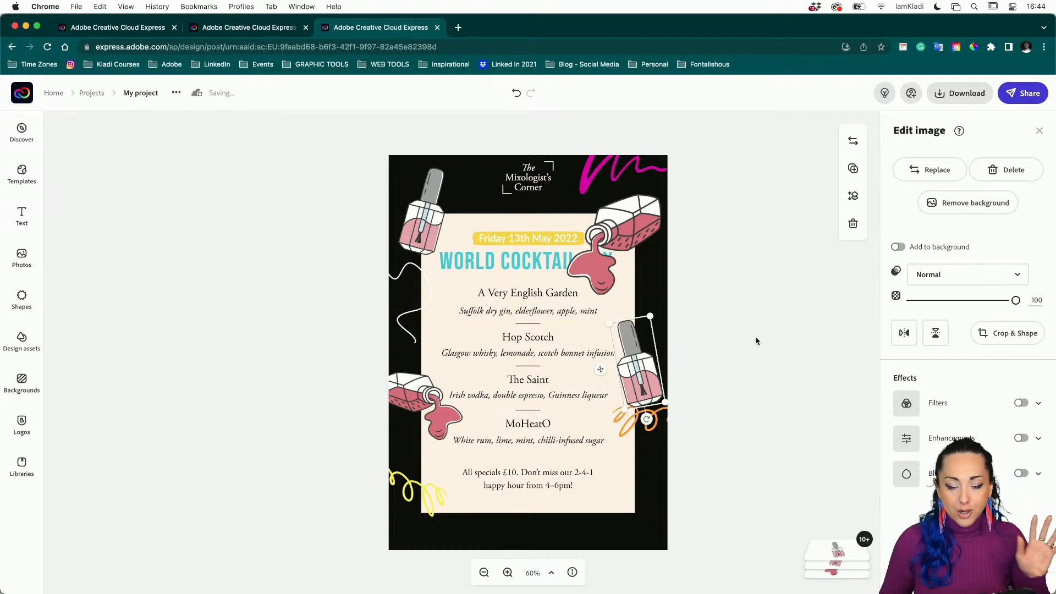
left_click(638, 220)
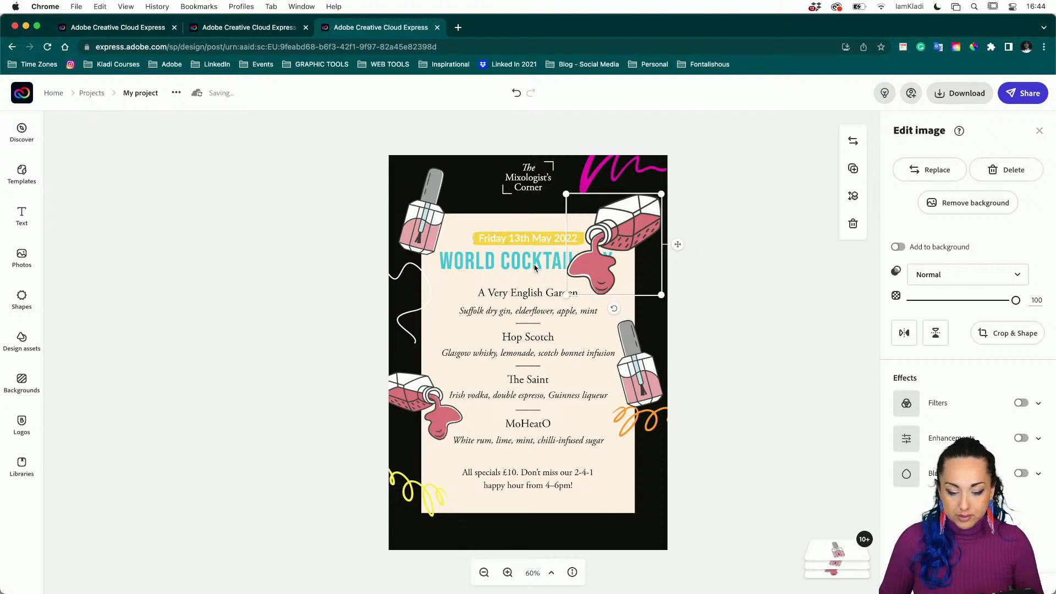
left_click(535, 268)
Change the headline text to 'Opening party' and centre it on the card.
left_click(950, 160)
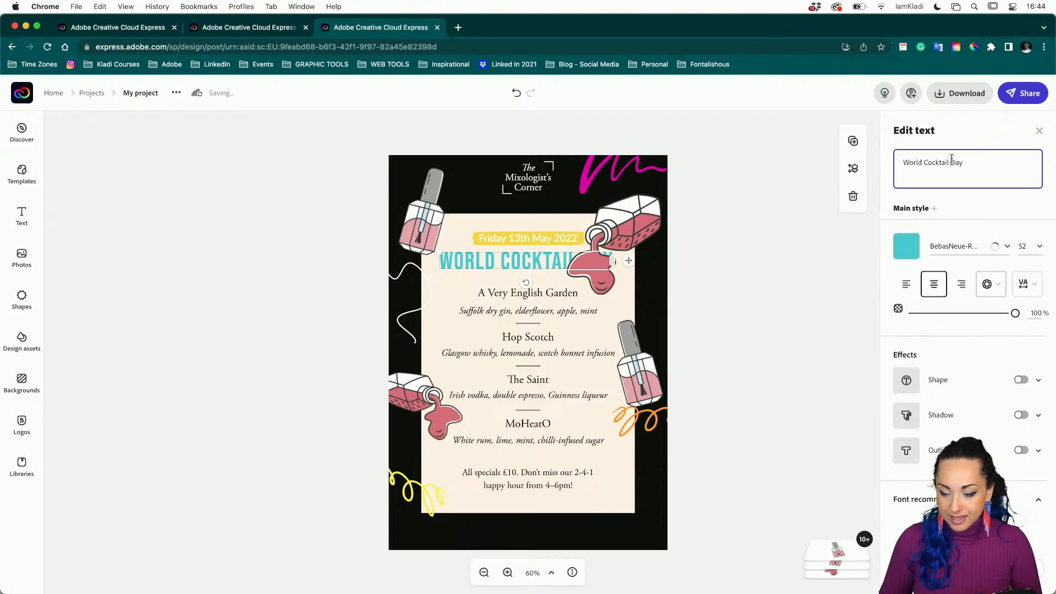
key("super+a")
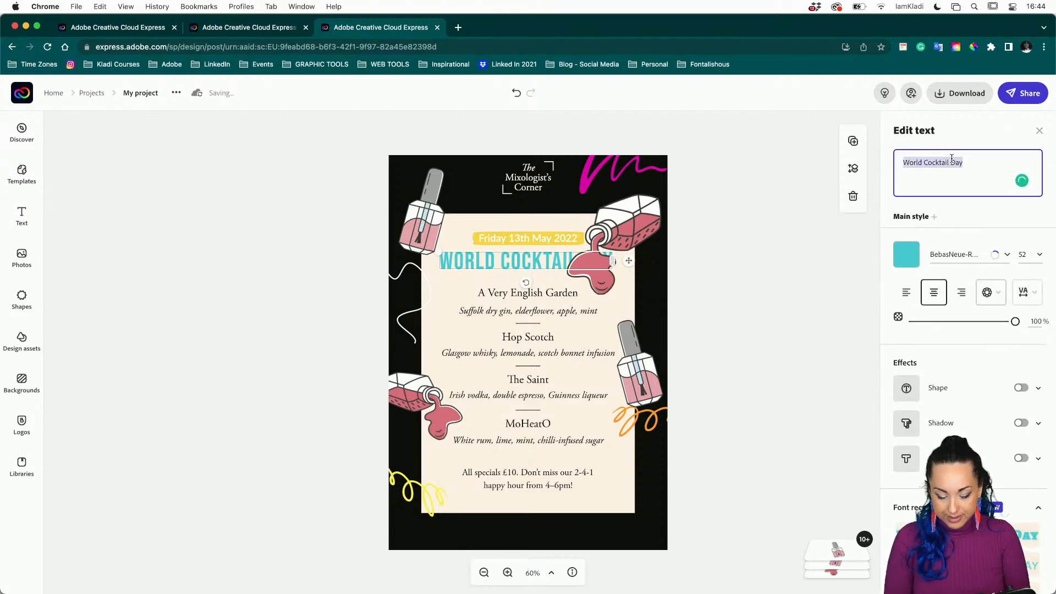
type("OP")
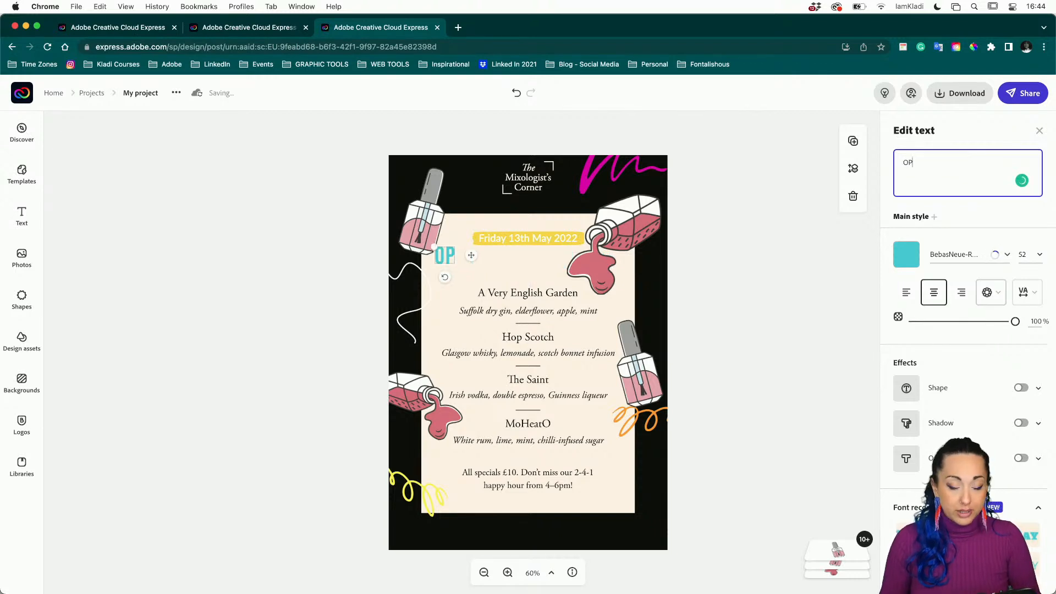
type("e")
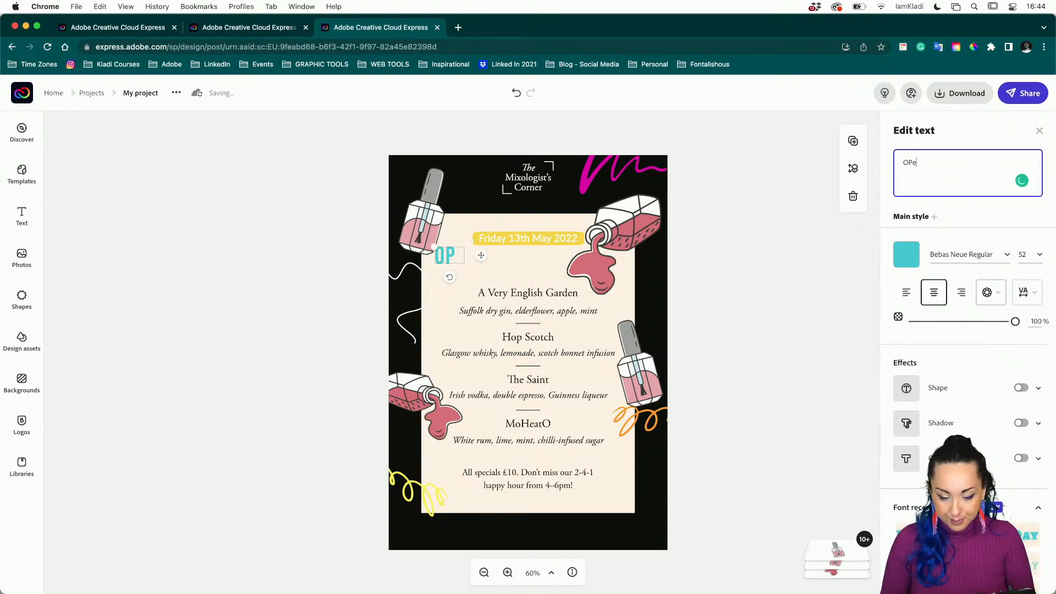
type("ning party")
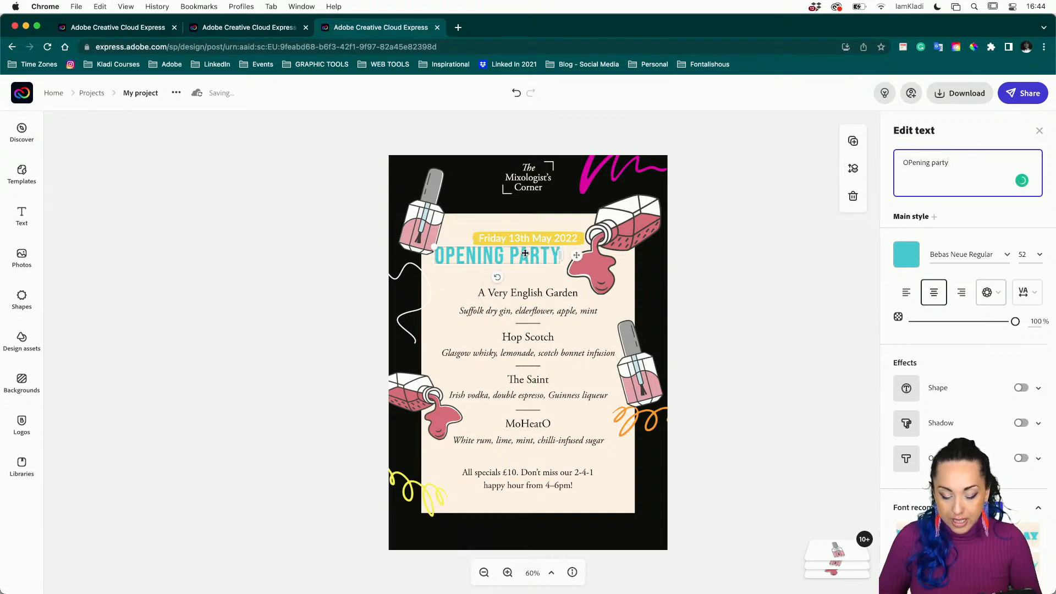
left_click_drag(559, 258, 553, 265)
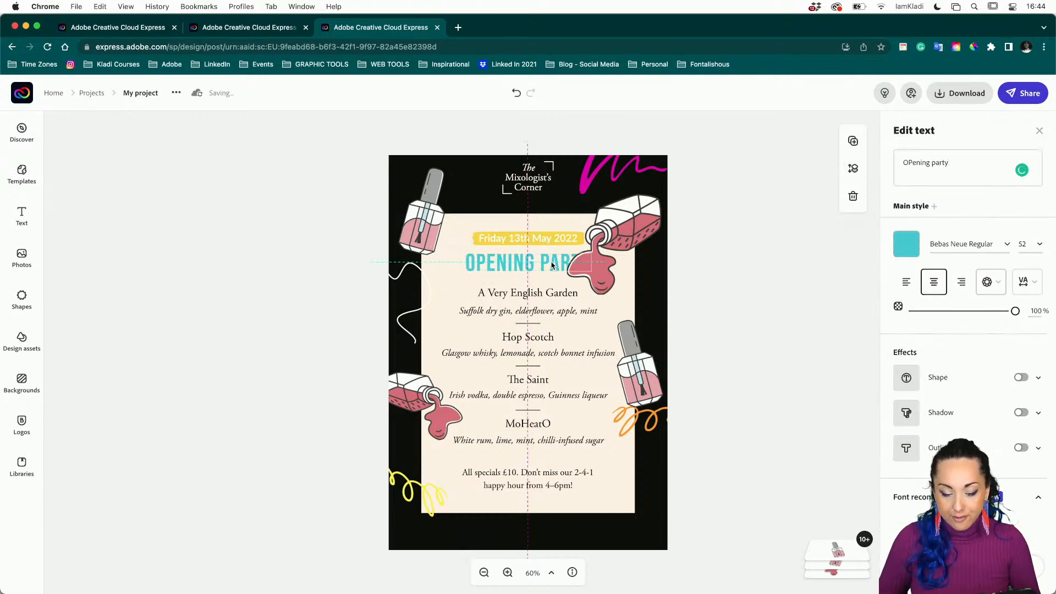
Shrink the top-right pouring bottle and nudge it up into the corner.
left_click(614, 224)
left_click_drag(590, 258, 589, 253)
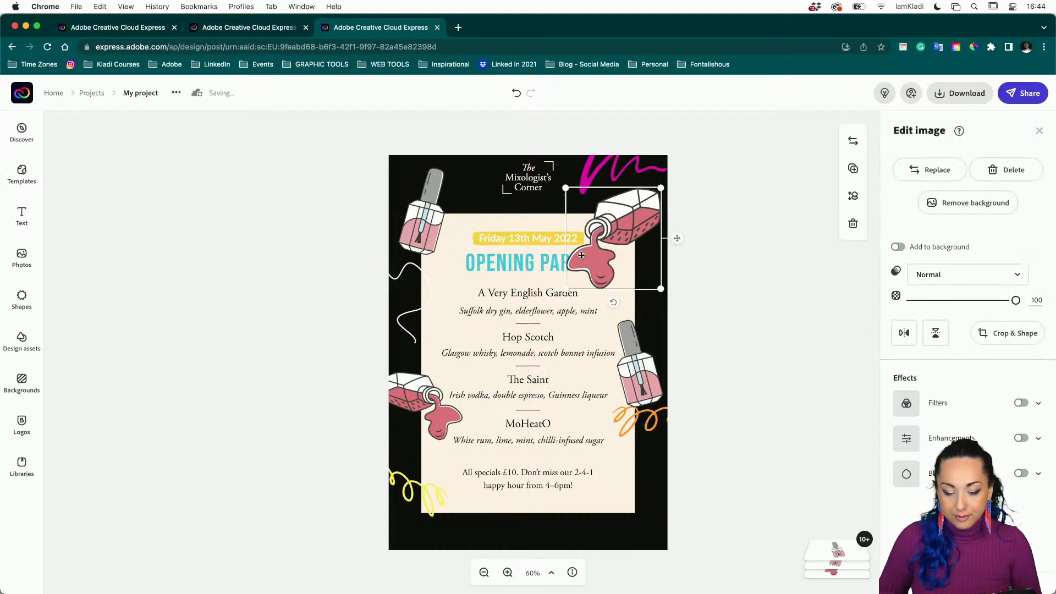
left_click_drag(567, 292, 587, 269)
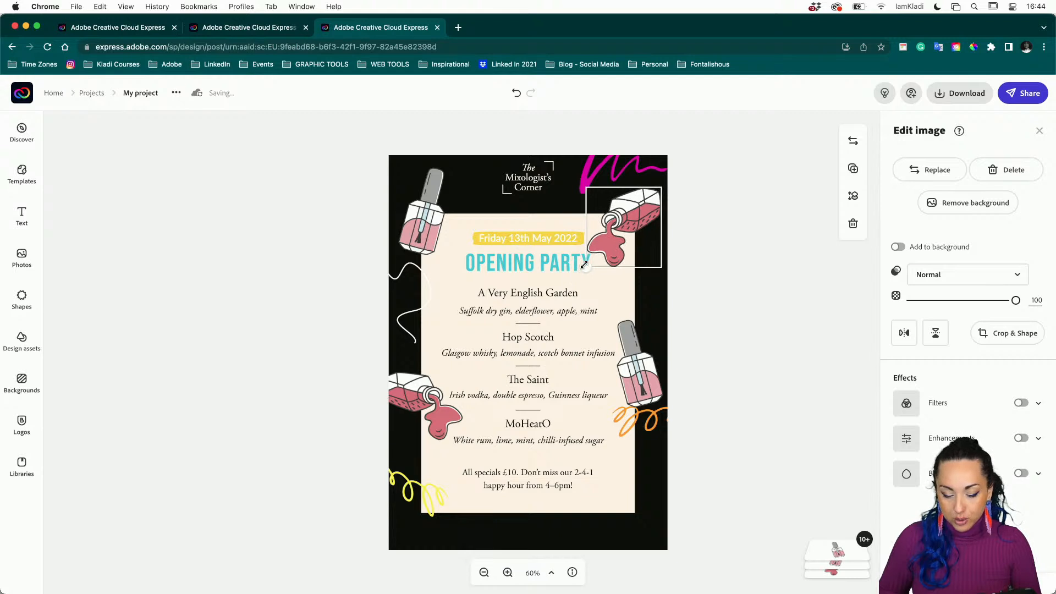
left_click(719, 220)
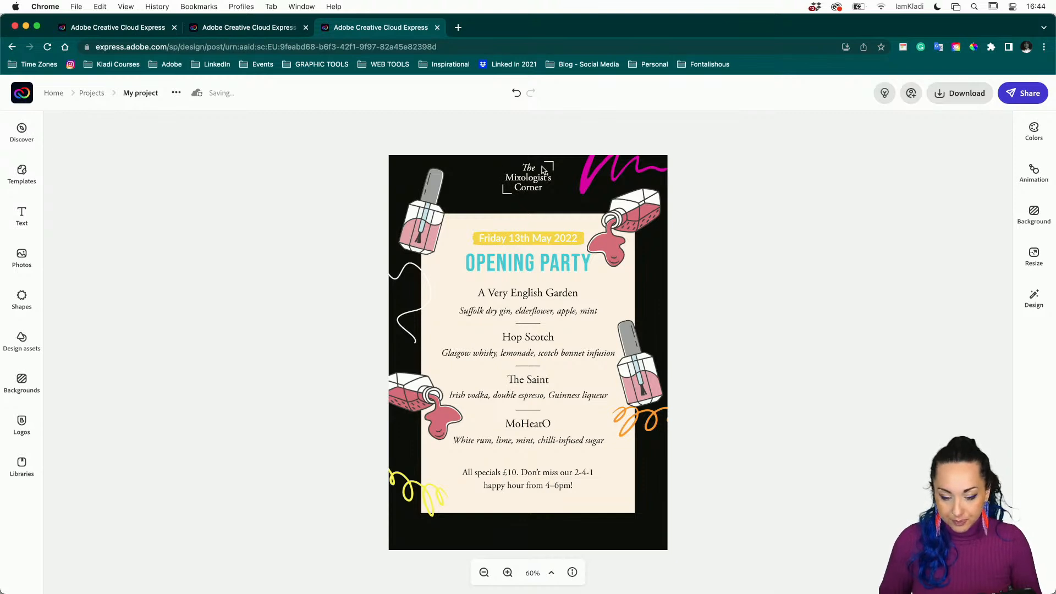
Delete The Mixologist's Corner logo, send the right-edge bottle behind the cream card, and tilt it.
left_click(531, 189)
key("Delete")
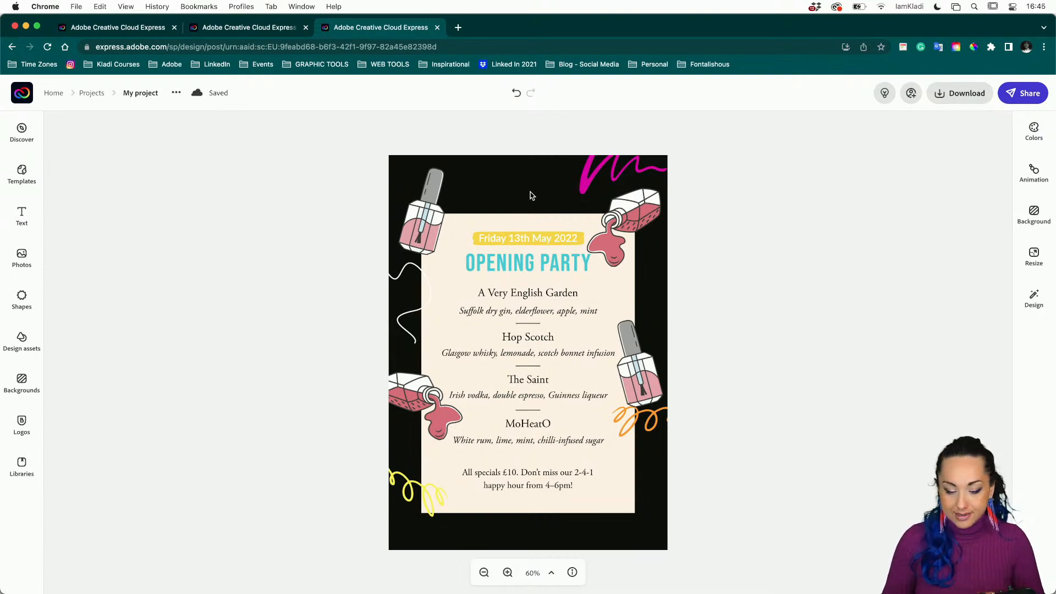
left_click(635, 387)
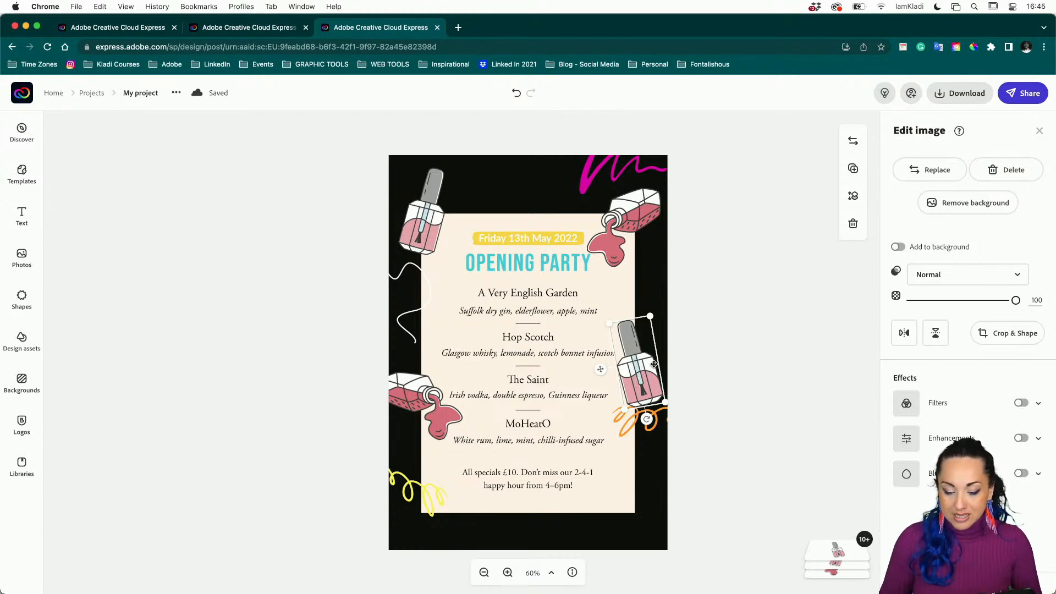
mouse_move(834, 551)
left_click_drag(845, 306, 822, 501)
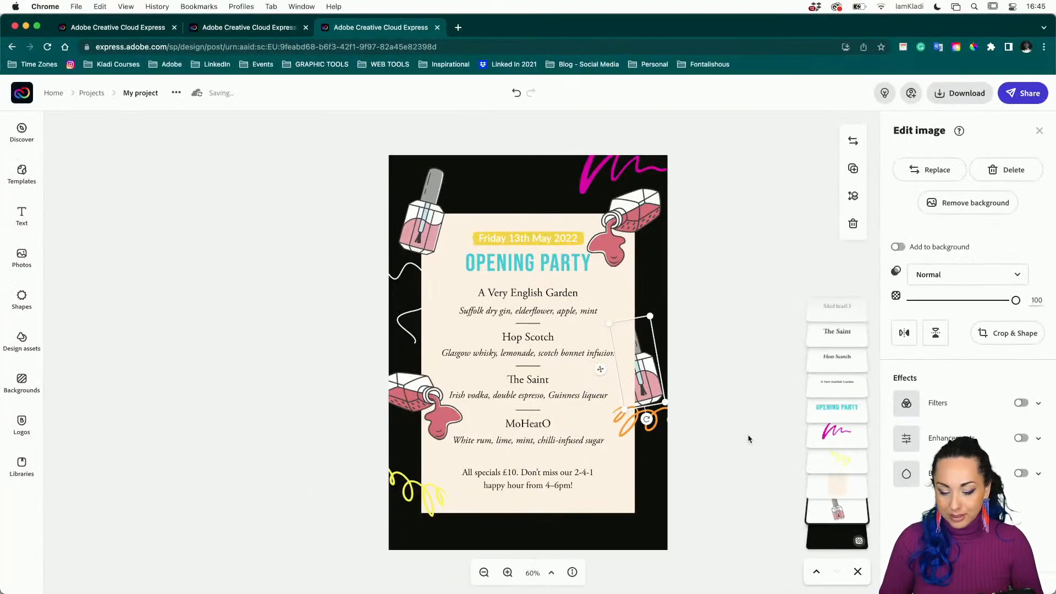
left_click(619, 403)
left_click(633, 385)
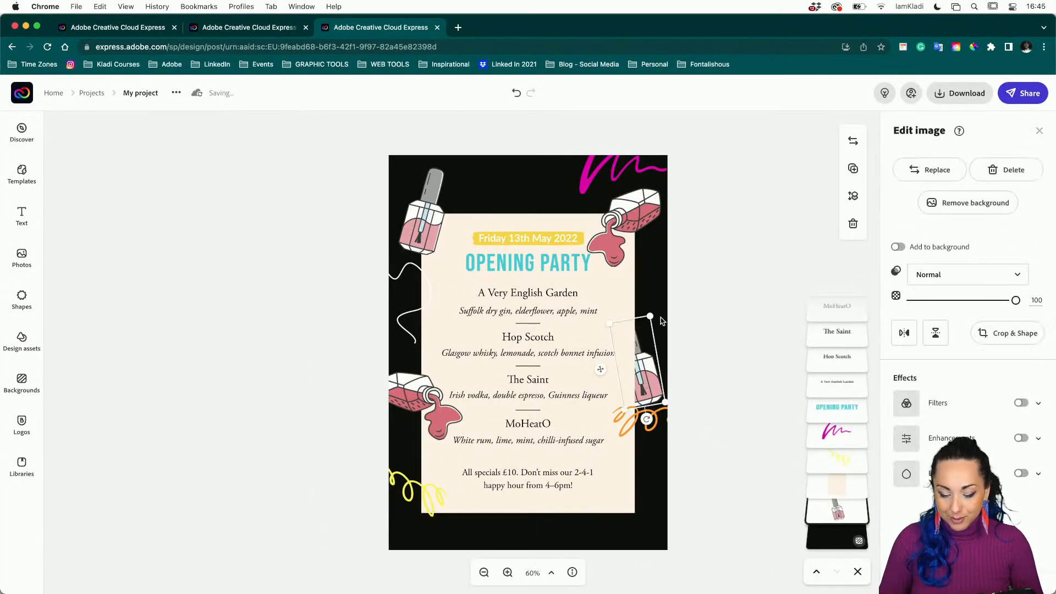
left_click_drag(647, 421, 656, 417)
left_click(717, 366)
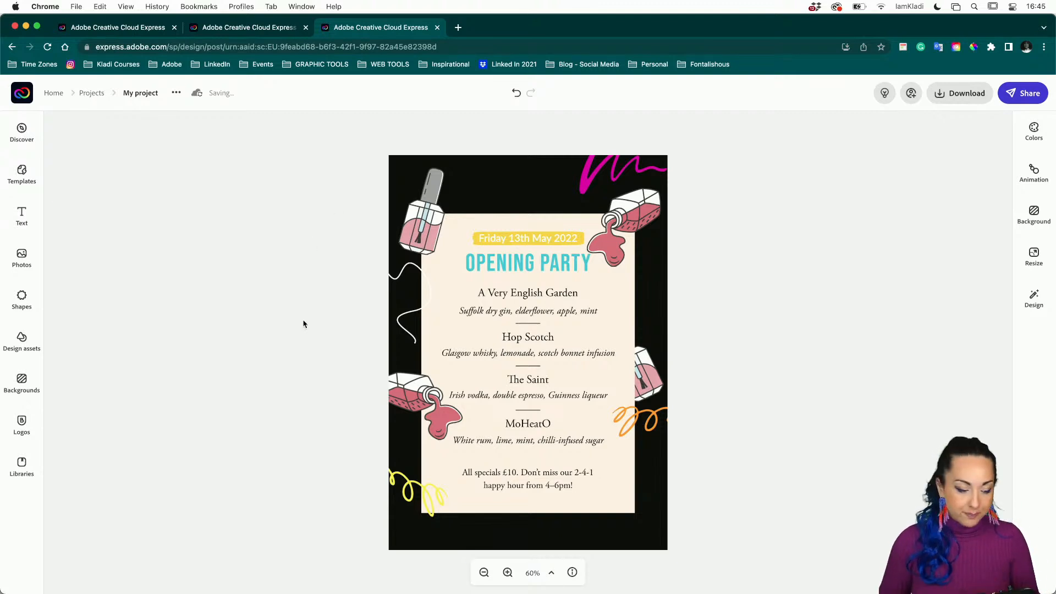
Reopen the Design assets library, clear the nail polish search and browse the assets.
left_click(18, 346)
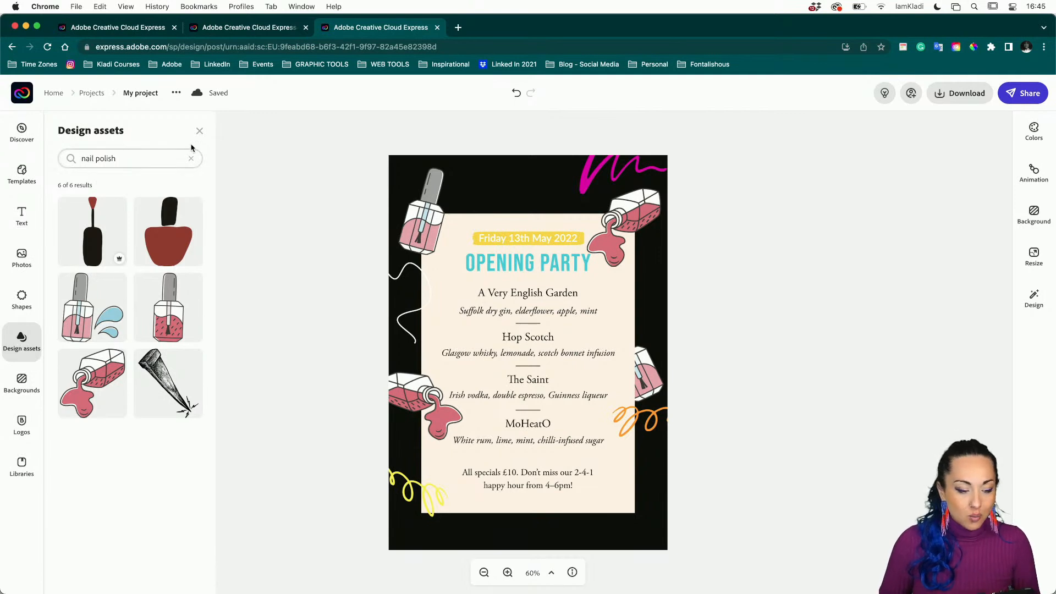
left_click(199, 131)
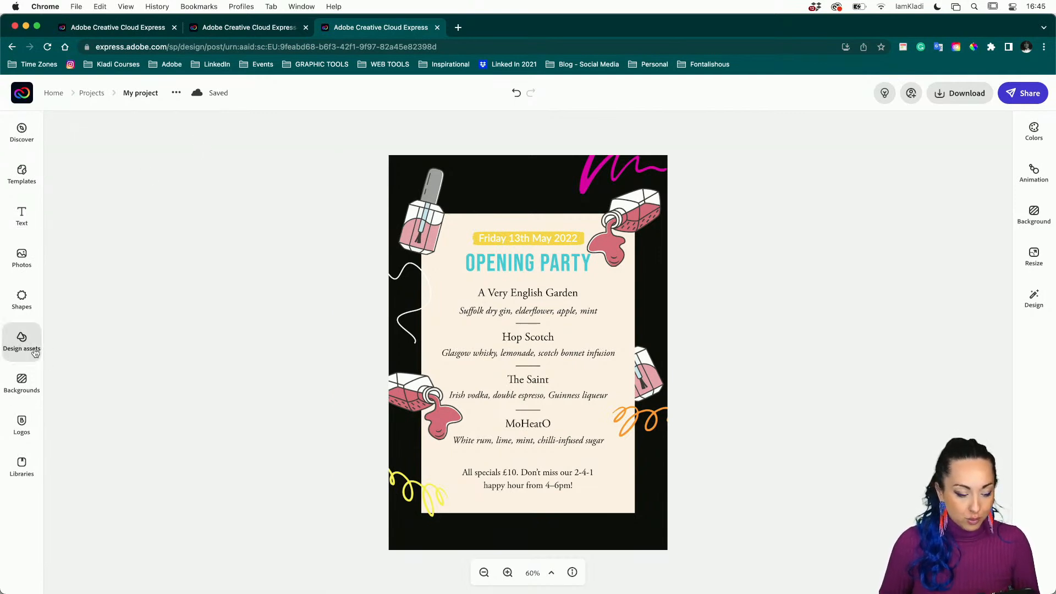
left_click(33, 354)
left_click(191, 159)
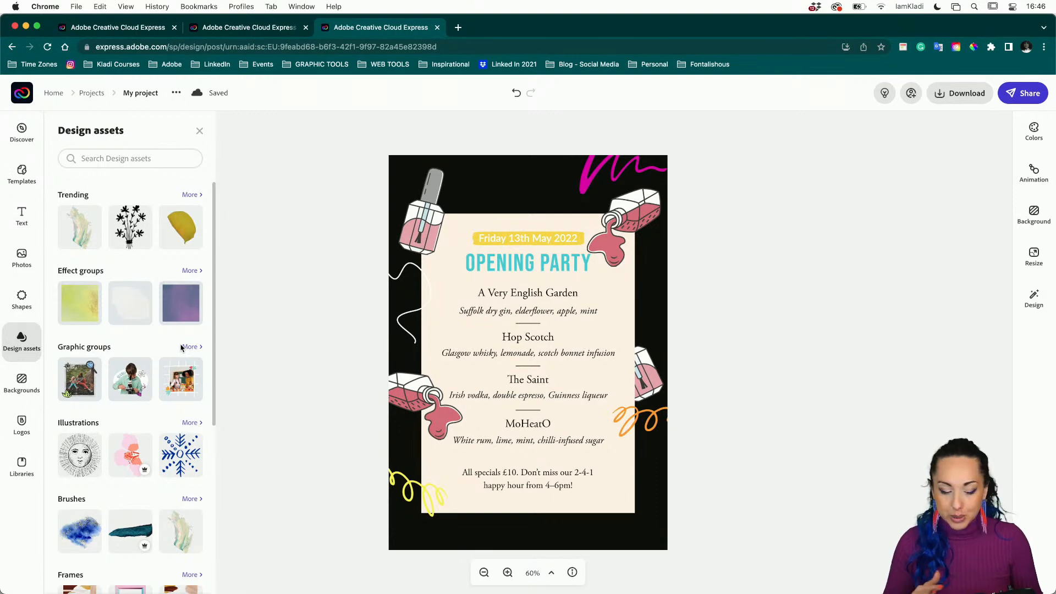
scroll(182, 348, "down", 5)
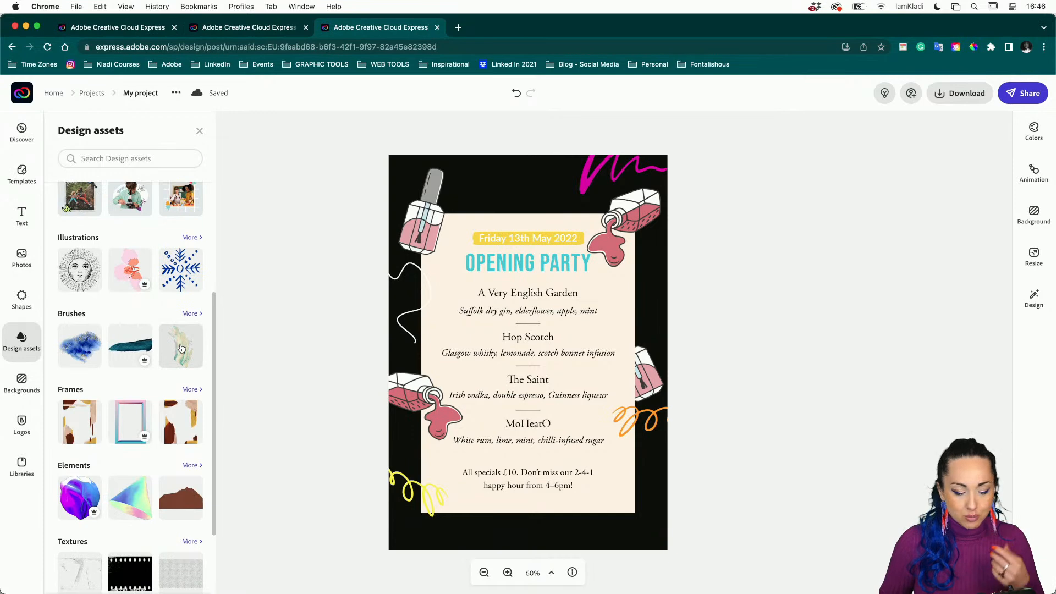
scroll(181, 348, "down", 3)
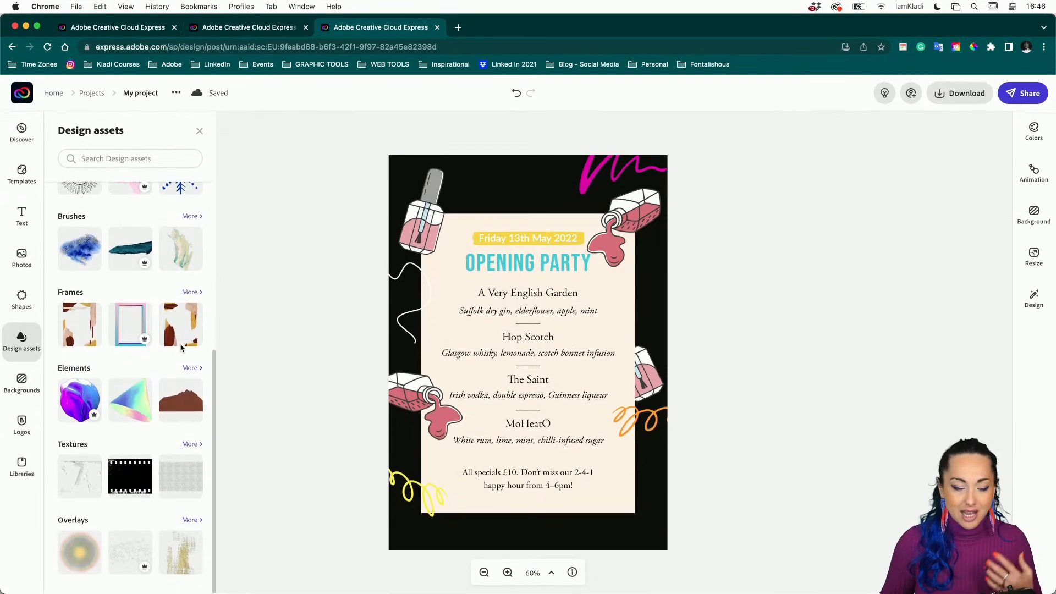
scroll(153, 344, "up", 6)
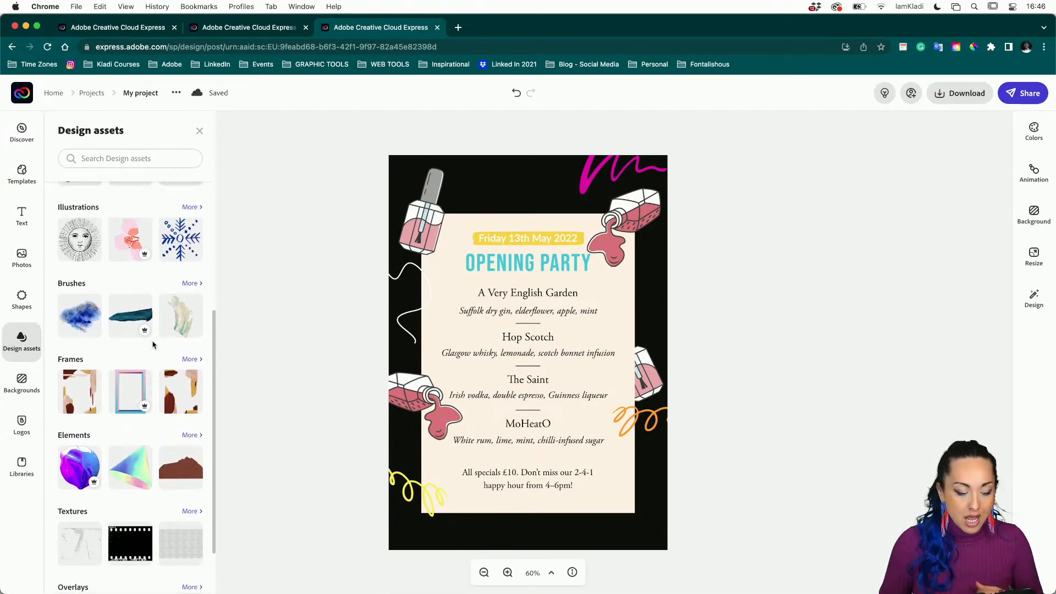
scroll(153, 343, "up", 2)
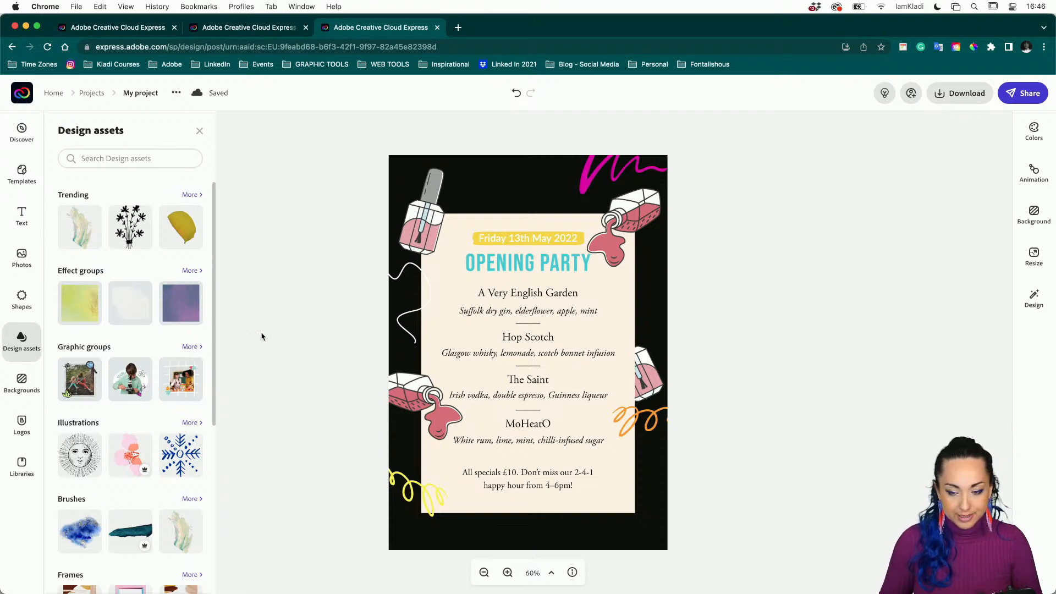
Toggle the Design assets library closed and open again, leaving it open.
left_click(261, 337)
left_click(22, 352)
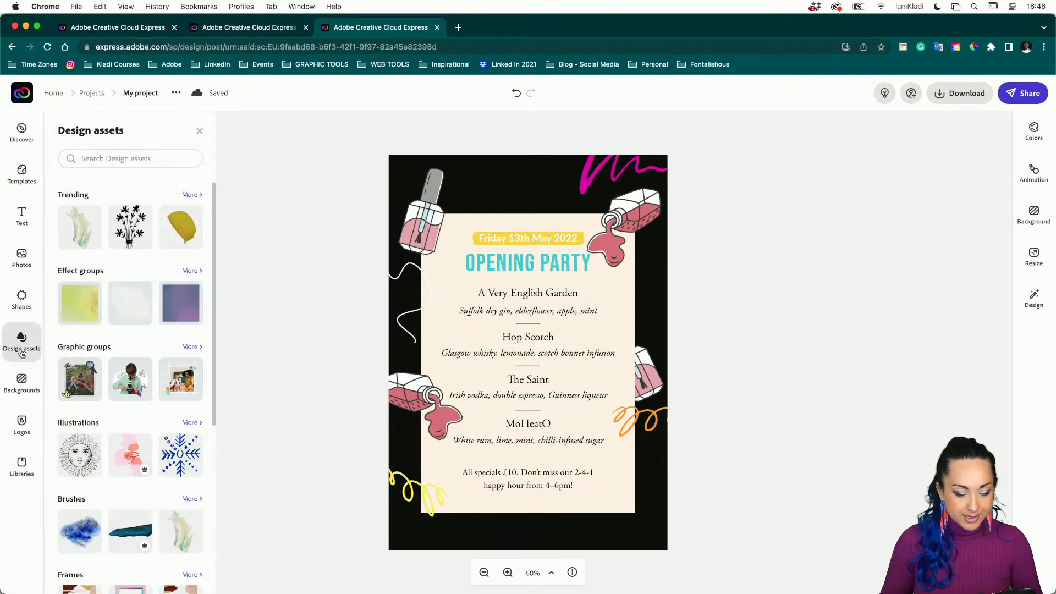
left_click(312, 247)
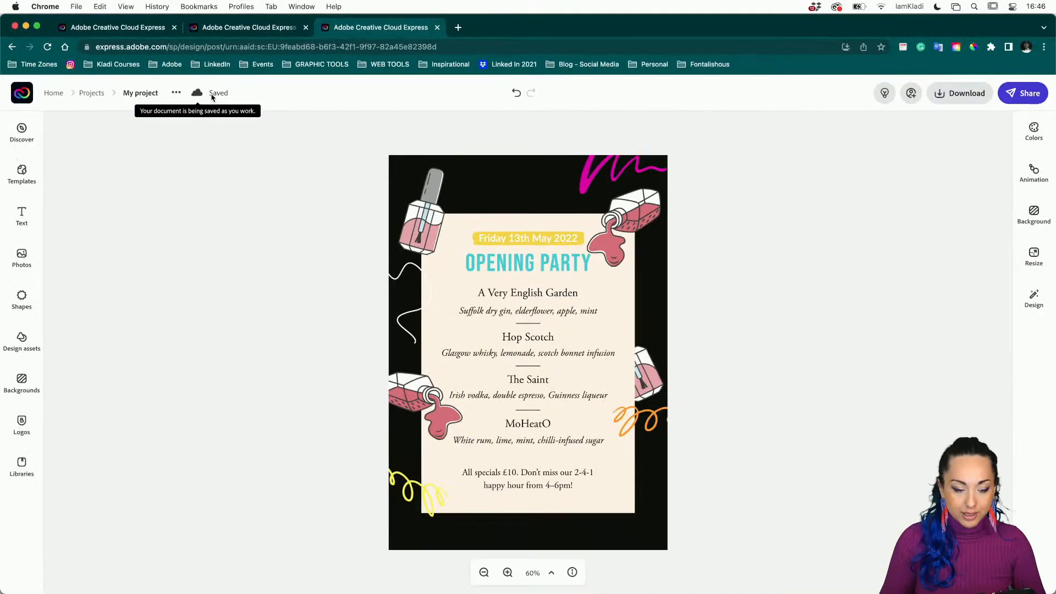
left_click(21, 340)
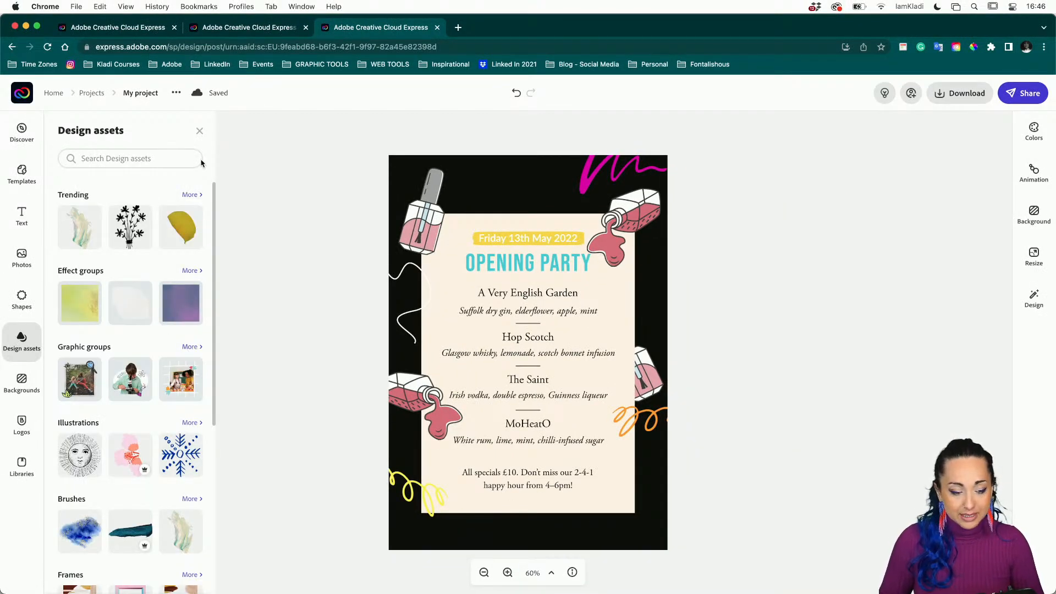
left_click(199, 131)
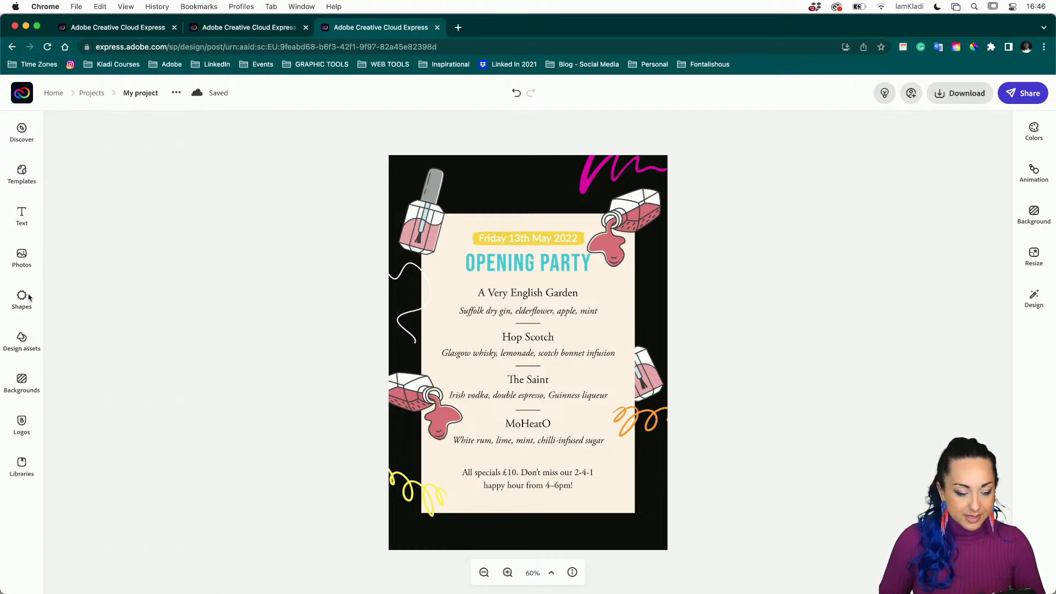
left_click(22, 340)
Reload the Adobe Express flyer page from the browser address bar.
left_click(299, 48)
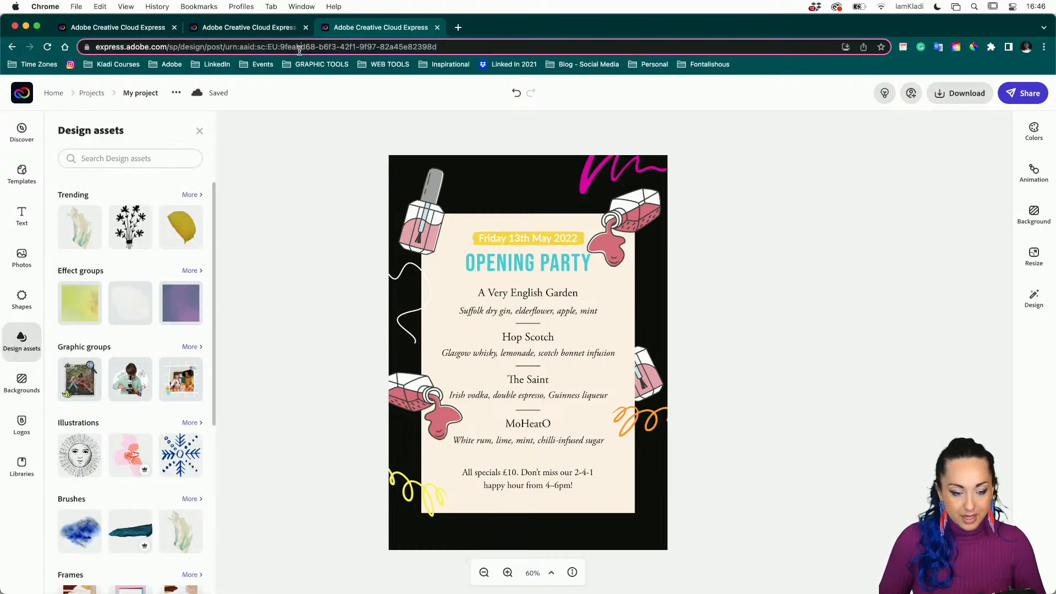
key("Return")
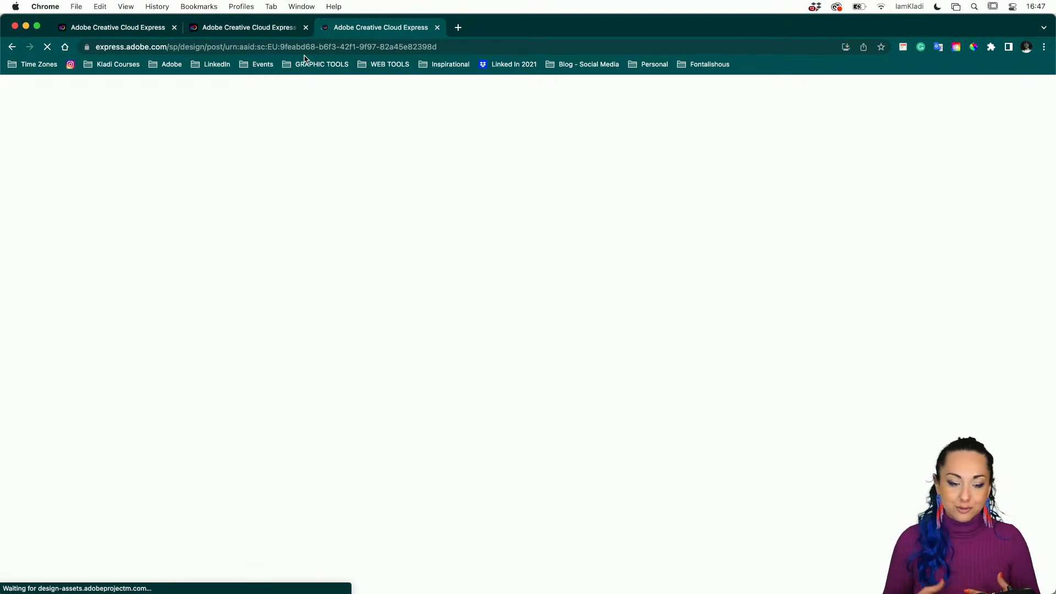
Back on the Nail Bar flyer tab, add a Vibrantly Colorful people graphic from Design assets.
left_click(138, 30)
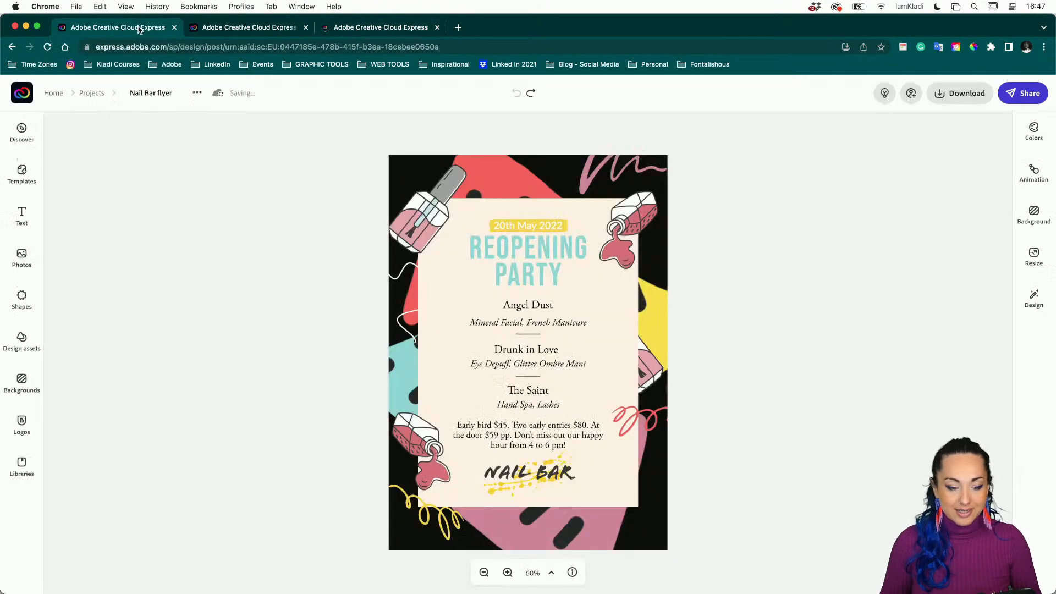
left_click(487, 163)
left_click(22, 338)
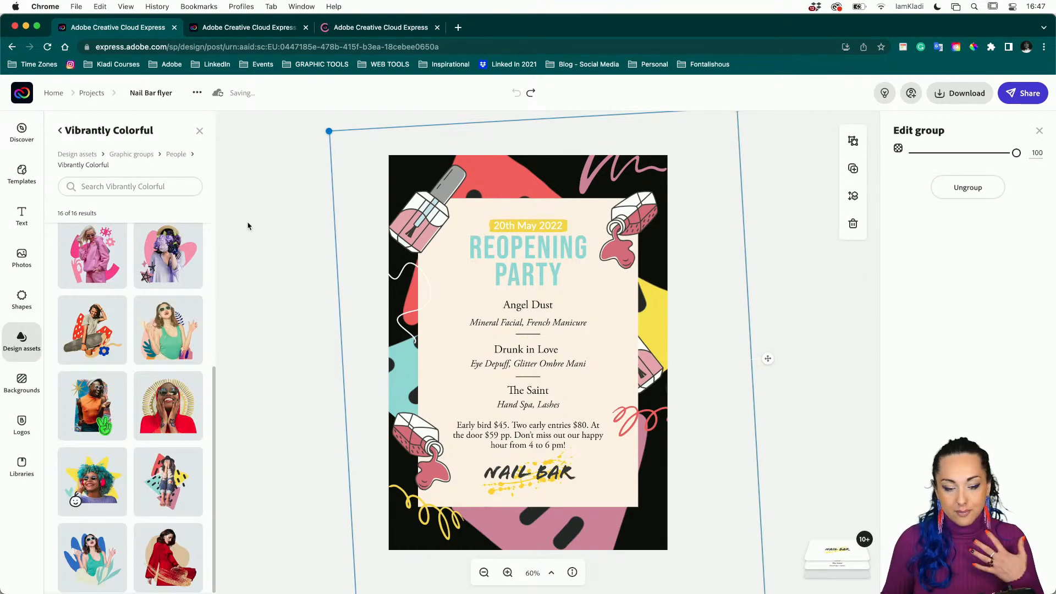
left_click(242, 200)
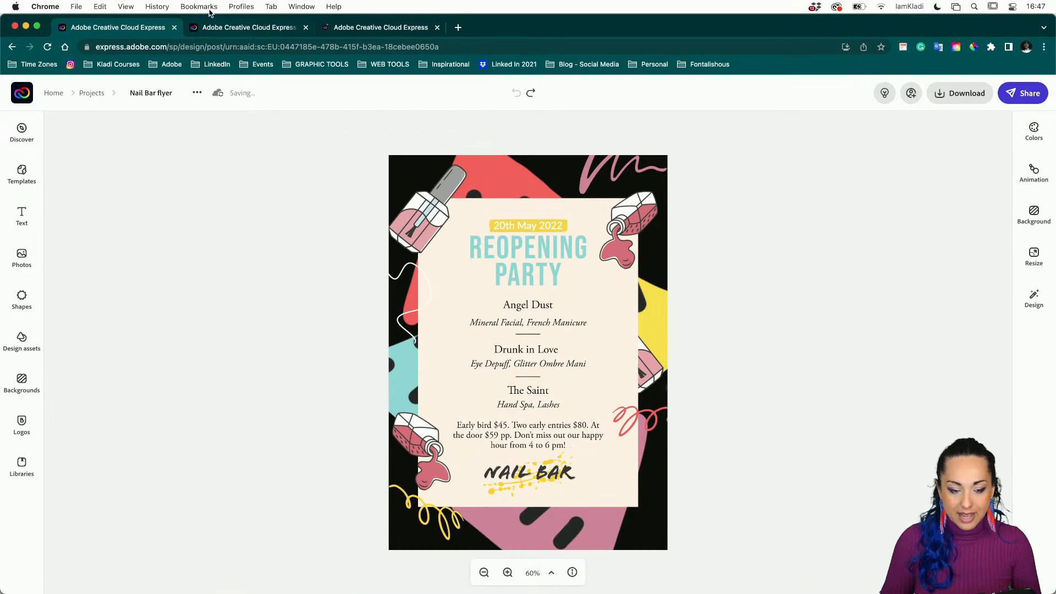
left_click(363, 24)
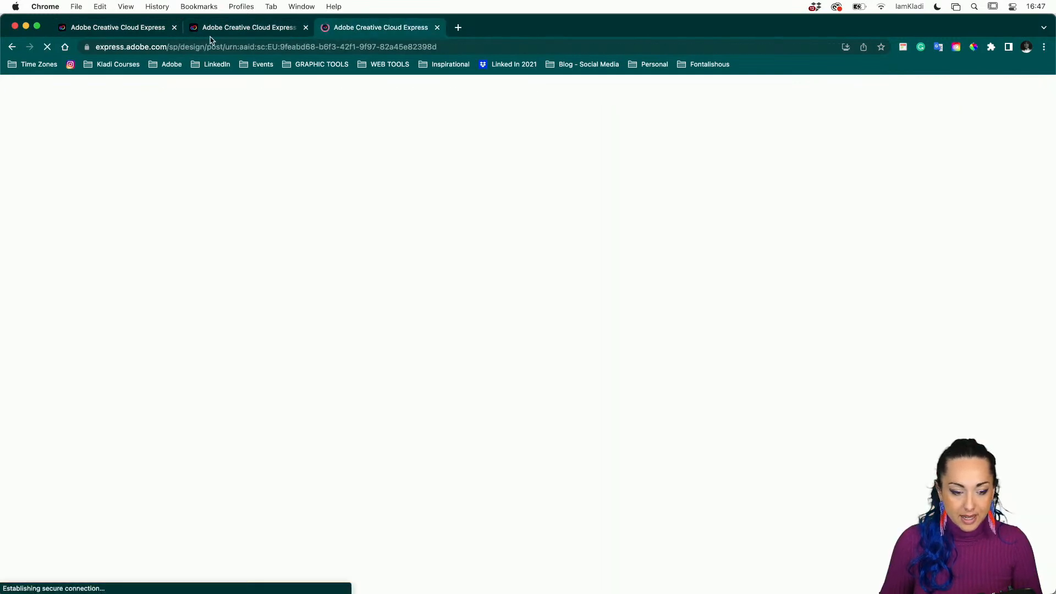
left_click(83, 28)
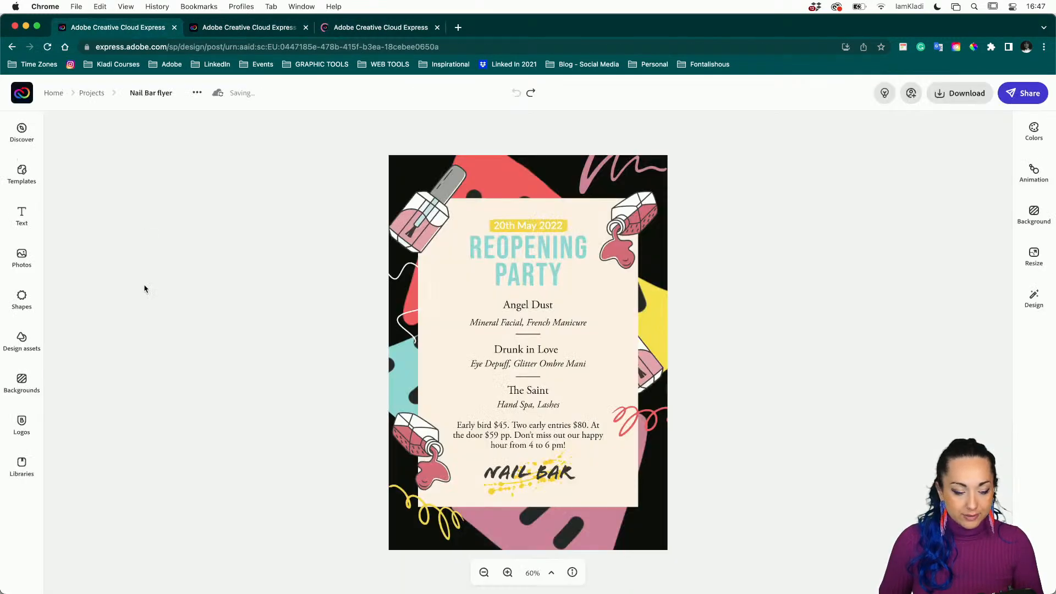
left_click(15, 349)
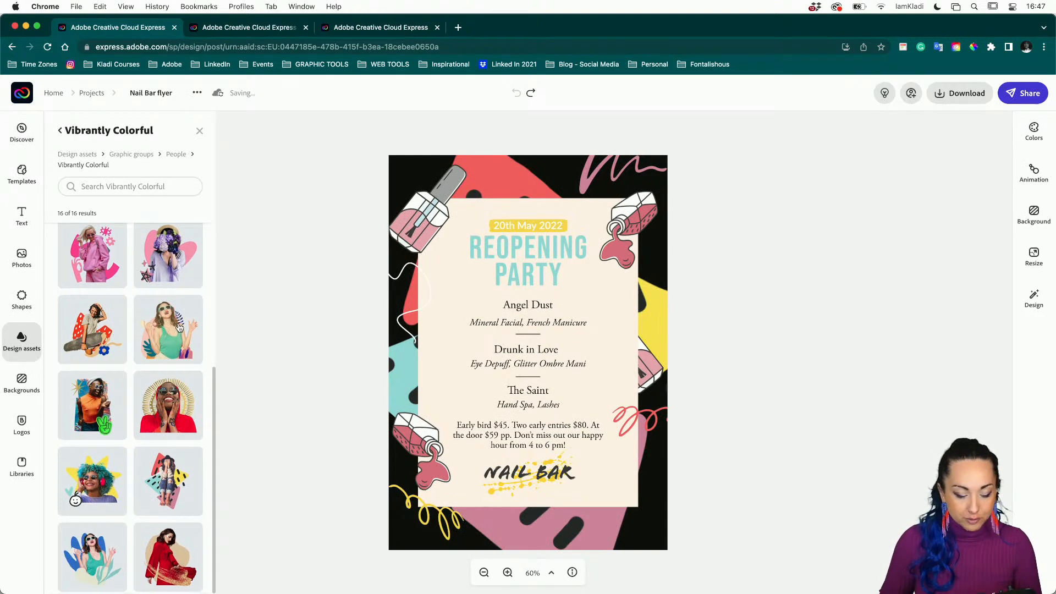
left_click(171, 476)
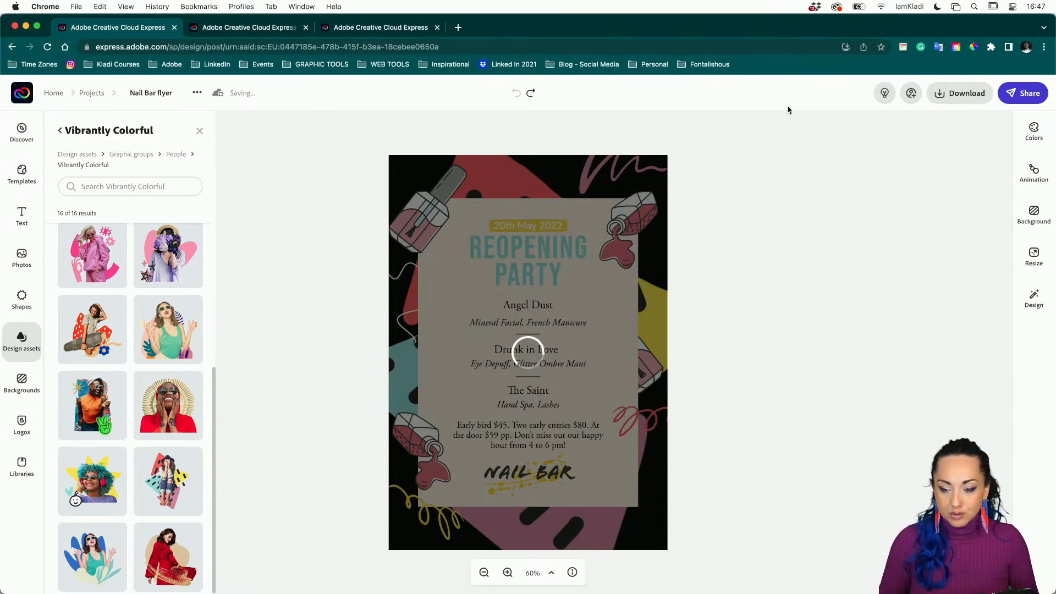
Switch the Mac to a different Wi-Fi network.
left_click(881, 7)
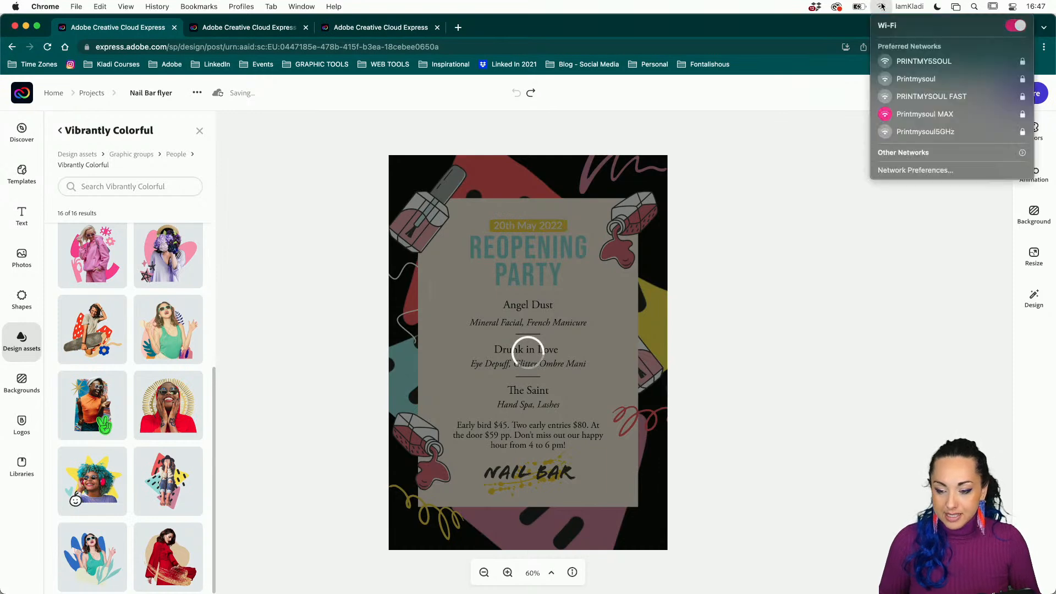
left_click(916, 96)
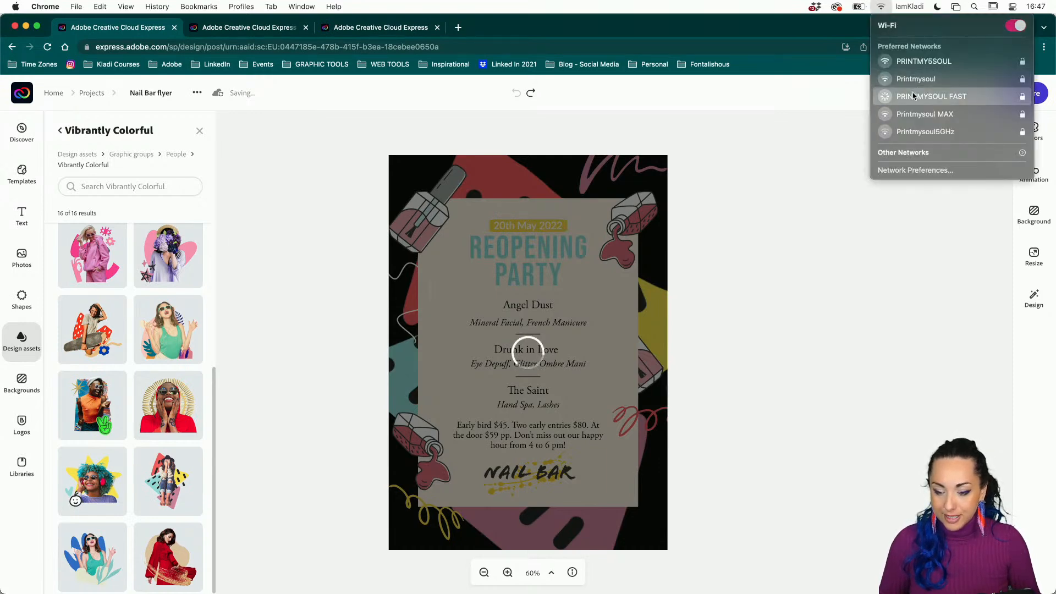
left_click(836, 137)
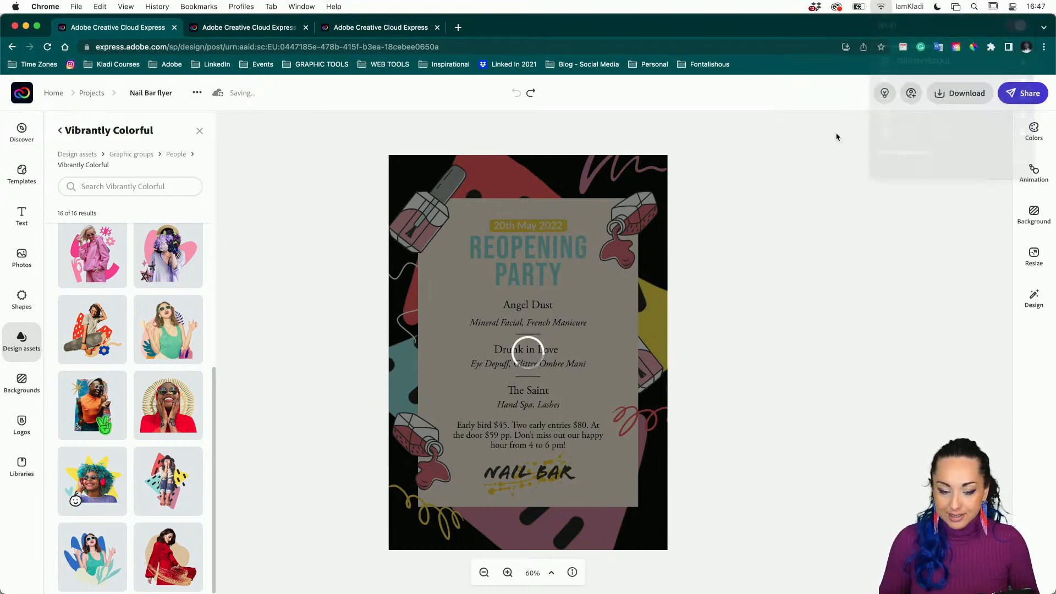
Refresh the offline editor until the Nail Bar flyer reloads.
left_click(598, 369)
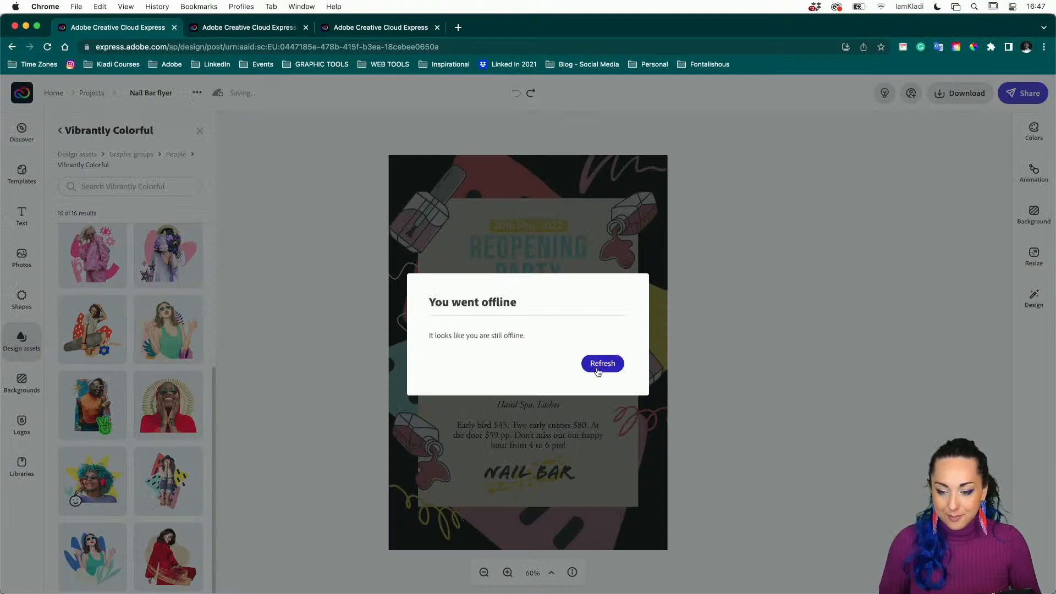
left_click(600, 369)
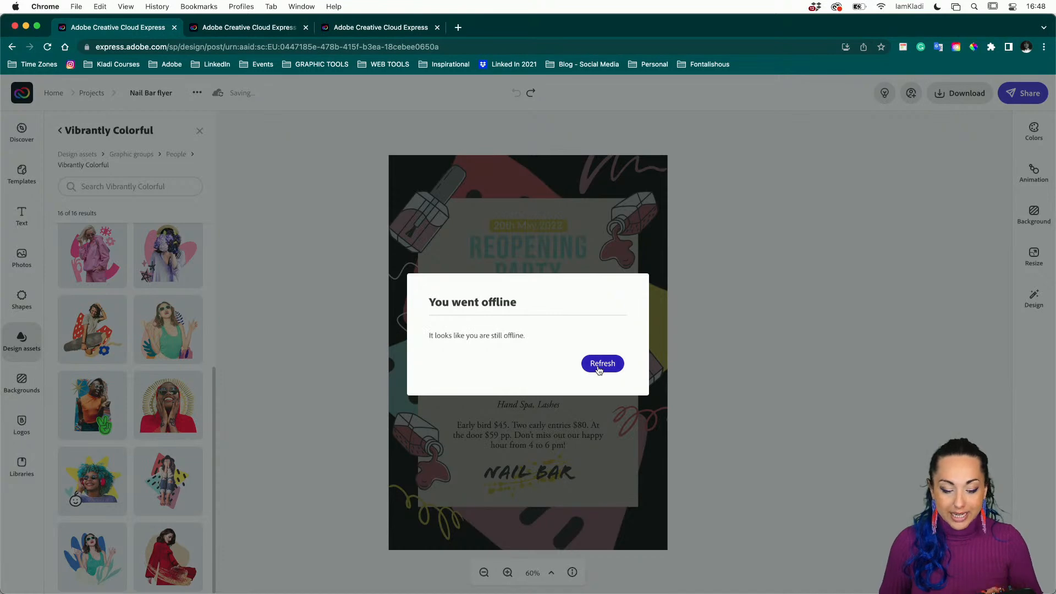
left_click(600, 368)
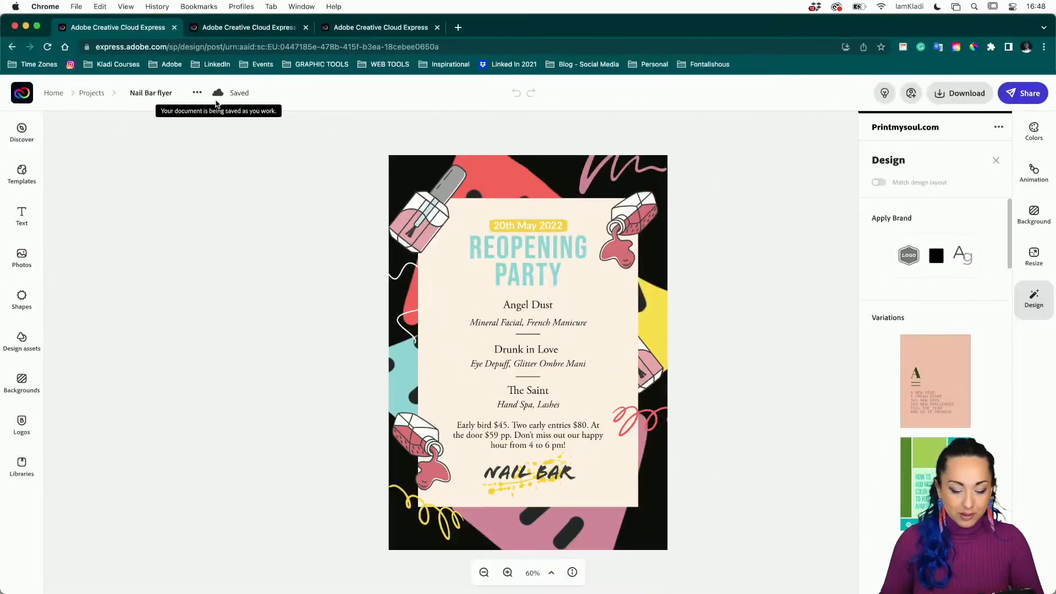
Add the Vibrantly Colorful seated-woman-on-triangles people graphic from Design assets to the flyer.
left_click(23, 346)
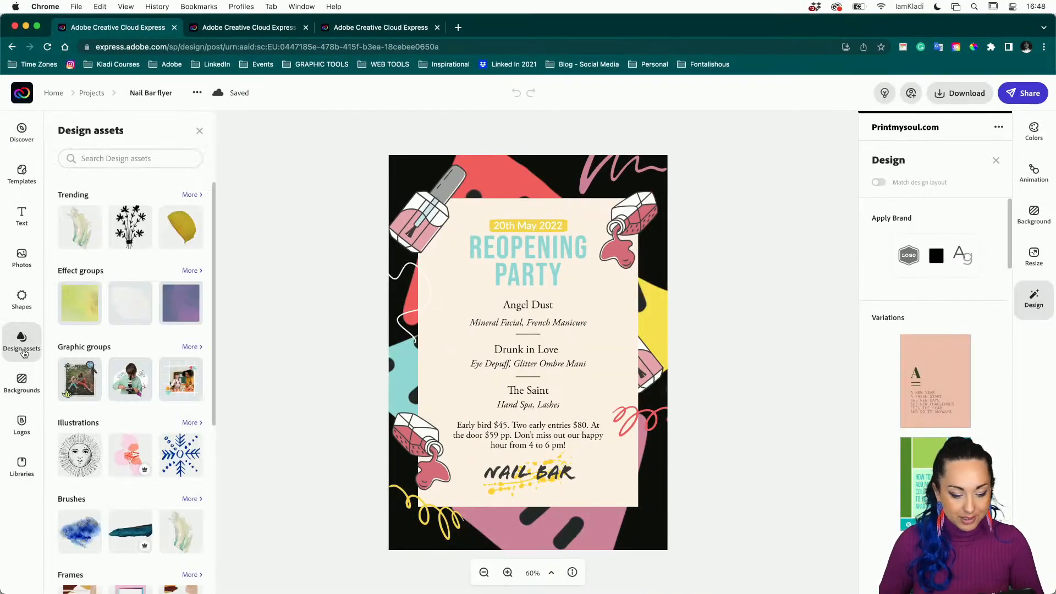
left_click(196, 349)
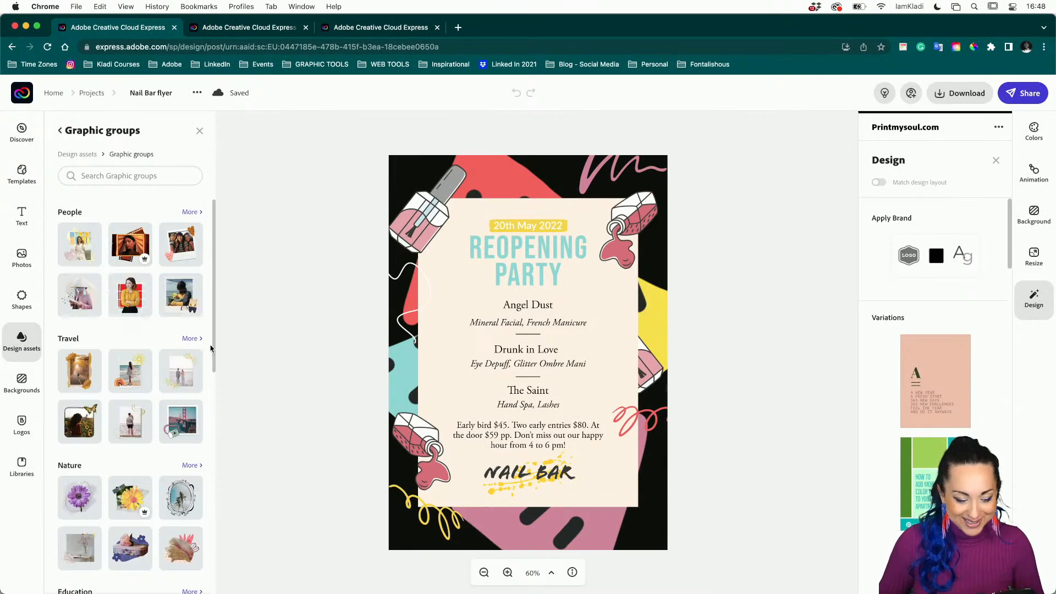
left_click(193, 215)
scroll(203, 393, "down", 3)
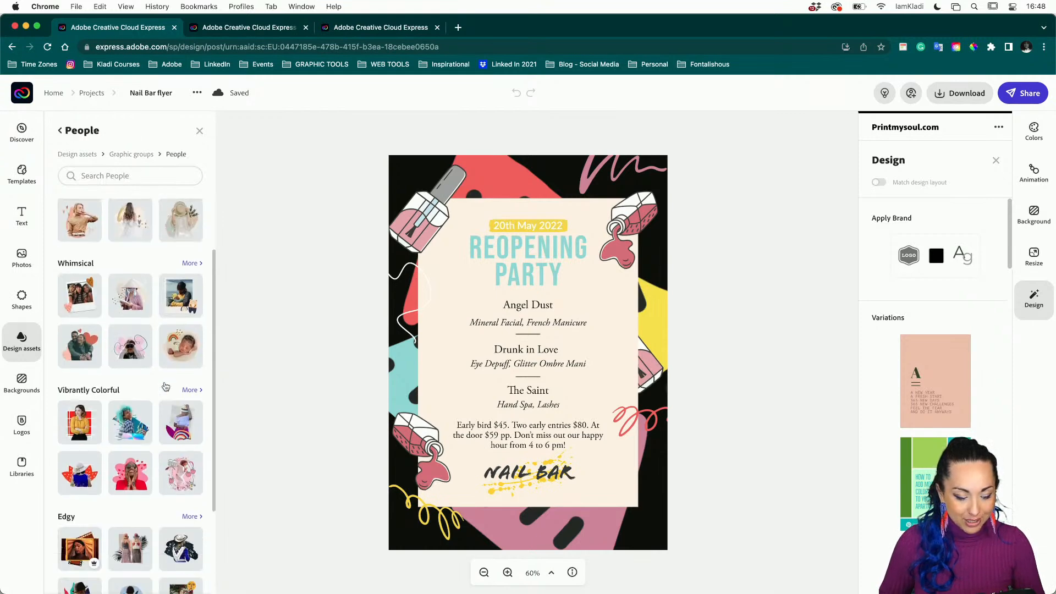
left_click(201, 390)
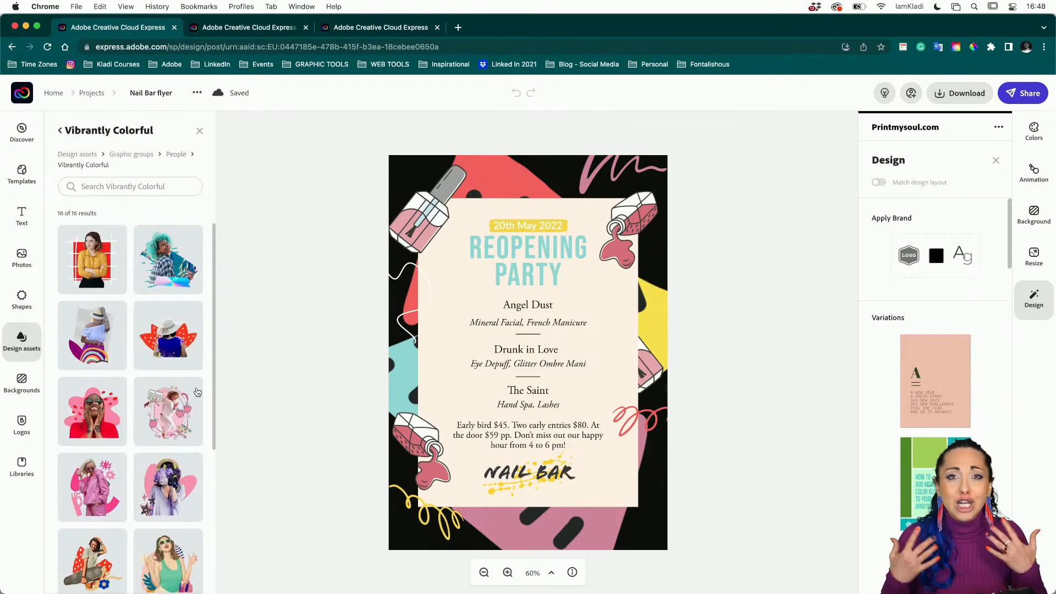
scroll(197, 392, "down", 5)
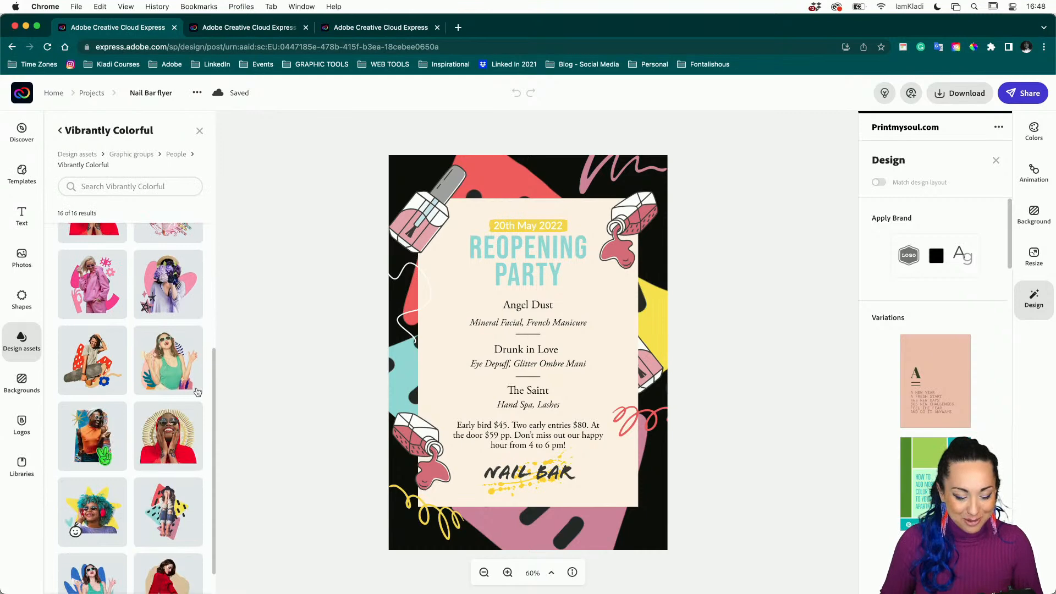
left_click(173, 491)
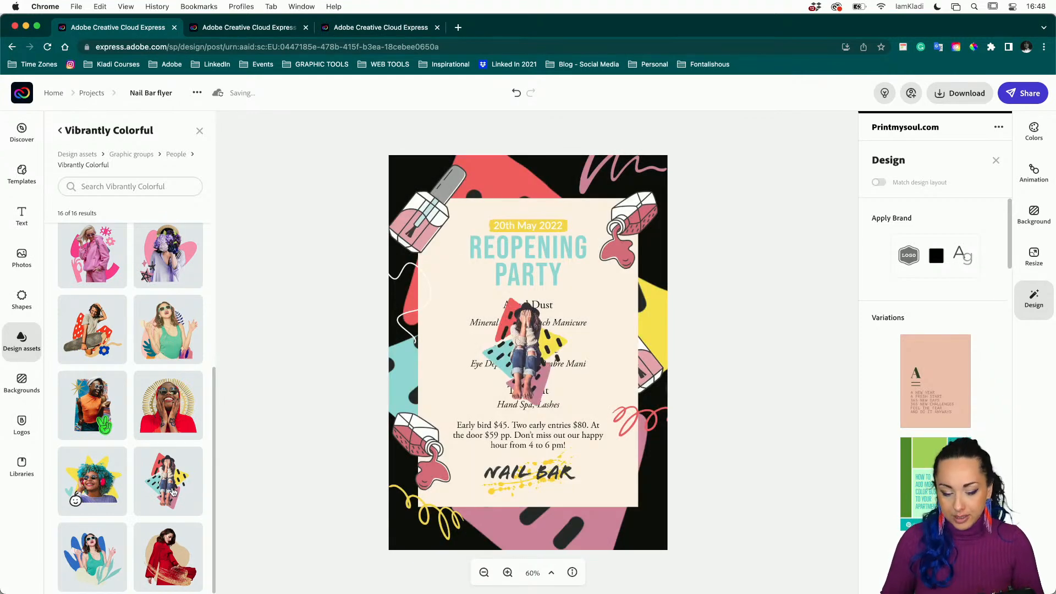
Enlarge the woman-and-triangles graphic and move it onto the flyer's centre.
left_click(531, 330)
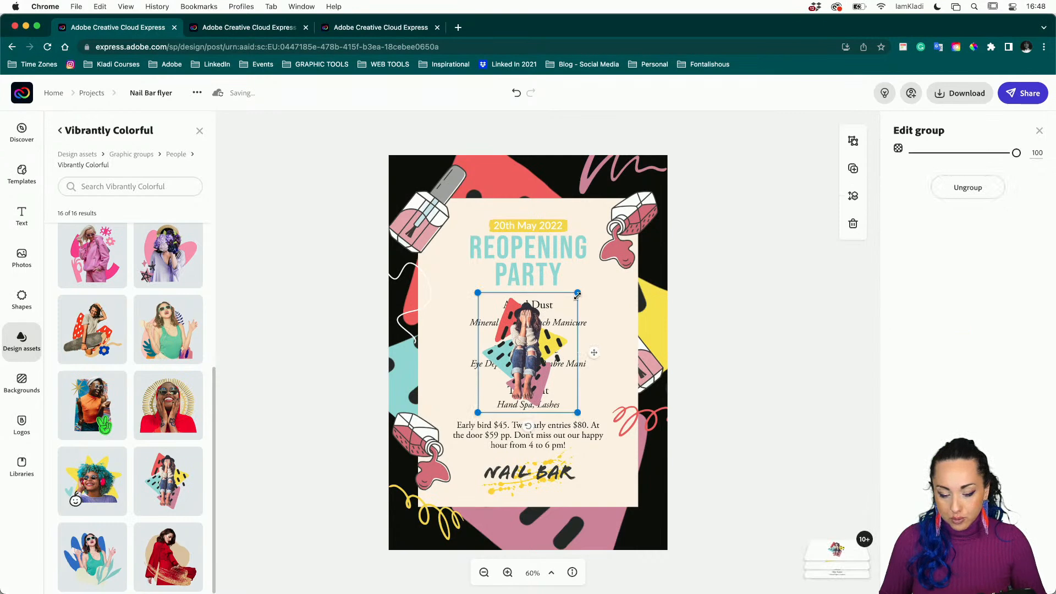
left_click_drag(577, 295, 641, 218)
left_click_drag(562, 306, 533, 328)
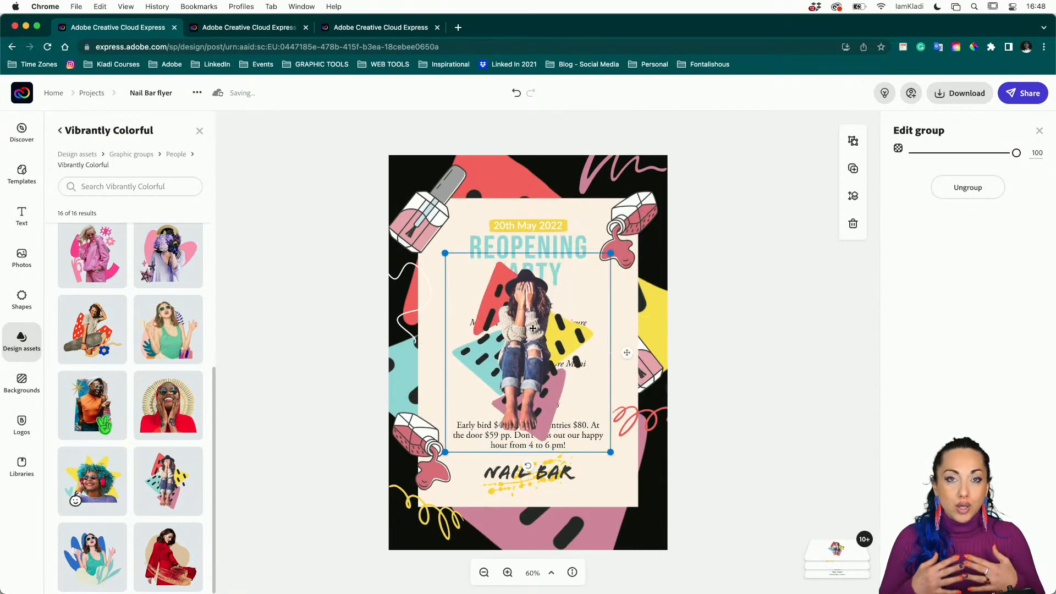
left_click(422, 216)
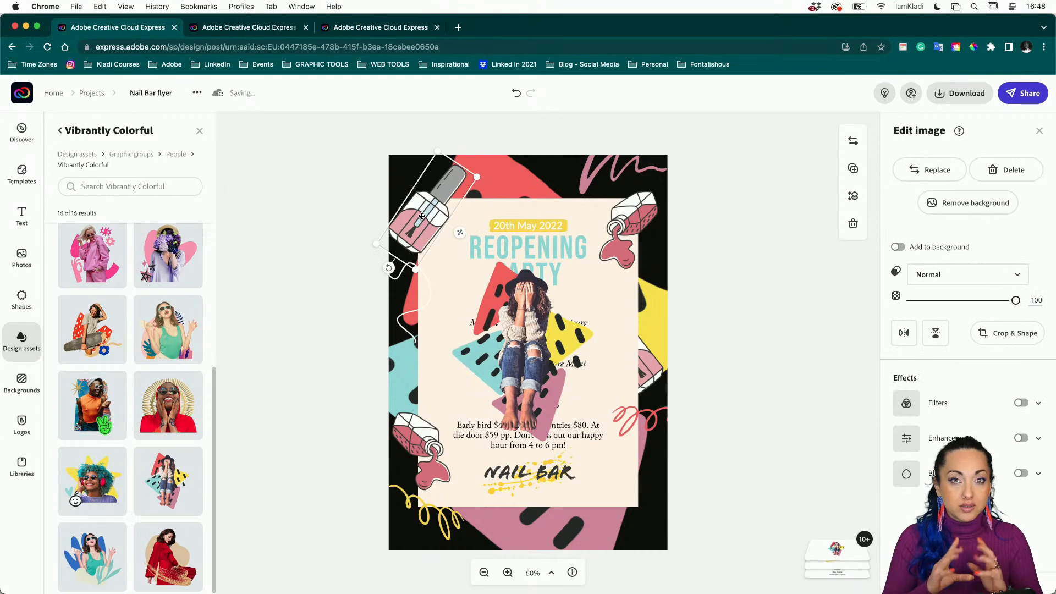
Ungroup the woman-and-triangles graphic into separate pieces.
left_click(506, 318)
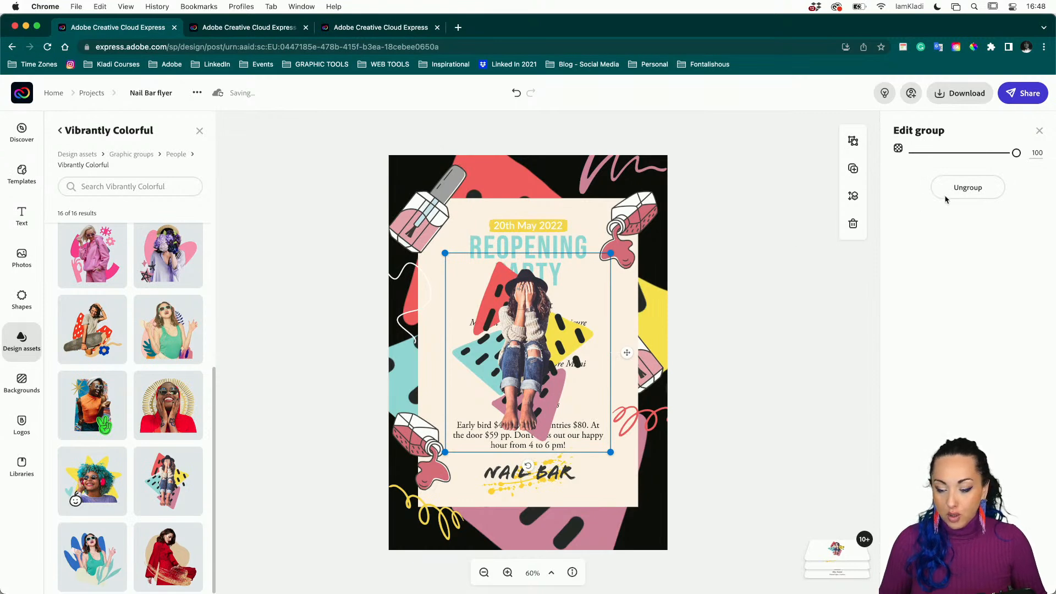
left_click(961, 190)
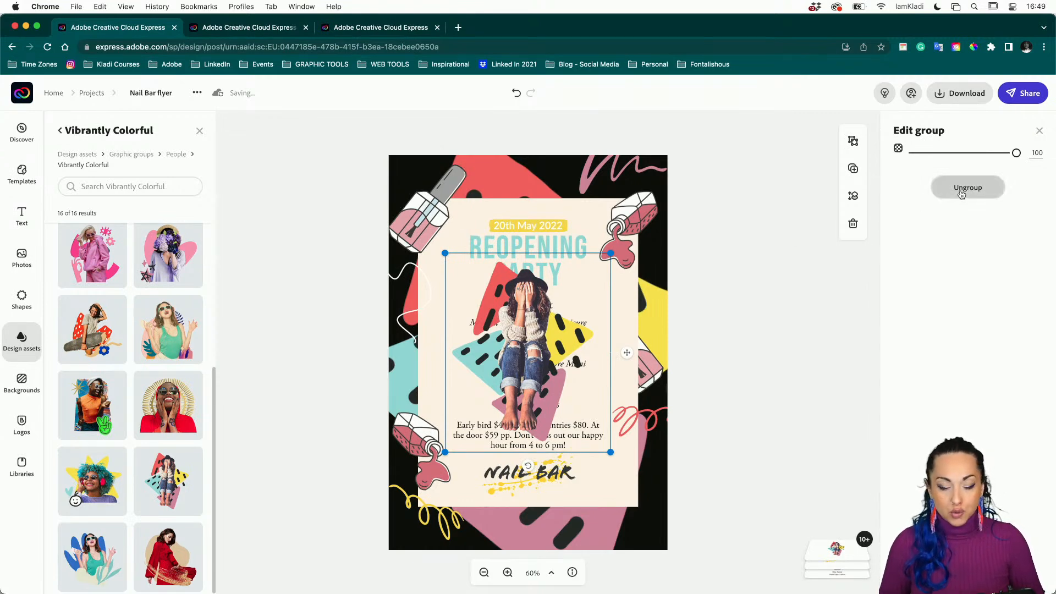
left_click(684, 329)
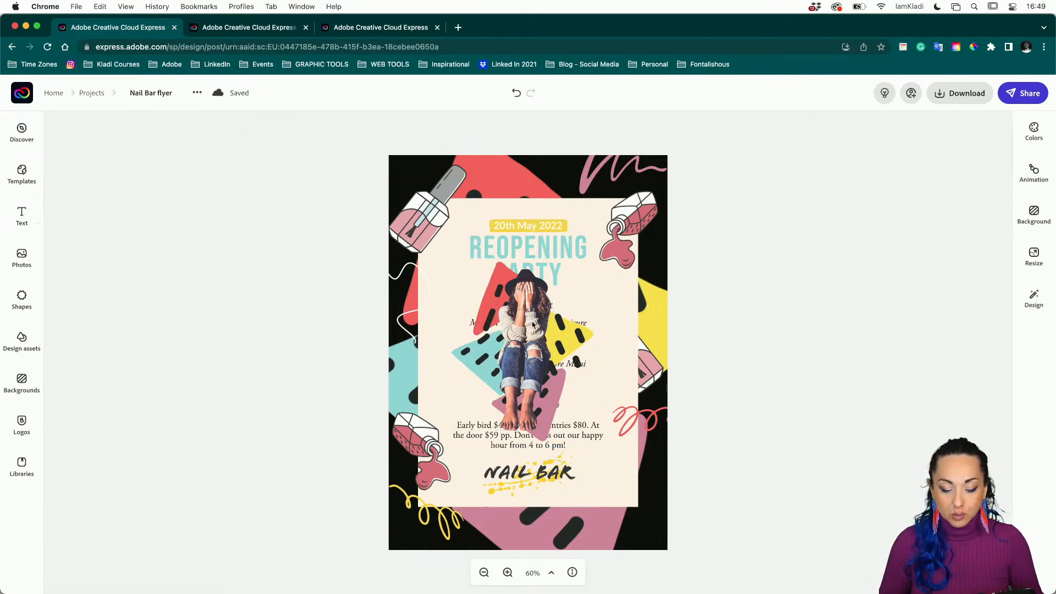
Delete the woman image and enlarge the coloured triangle group.
left_click(521, 323)
key("Delete")
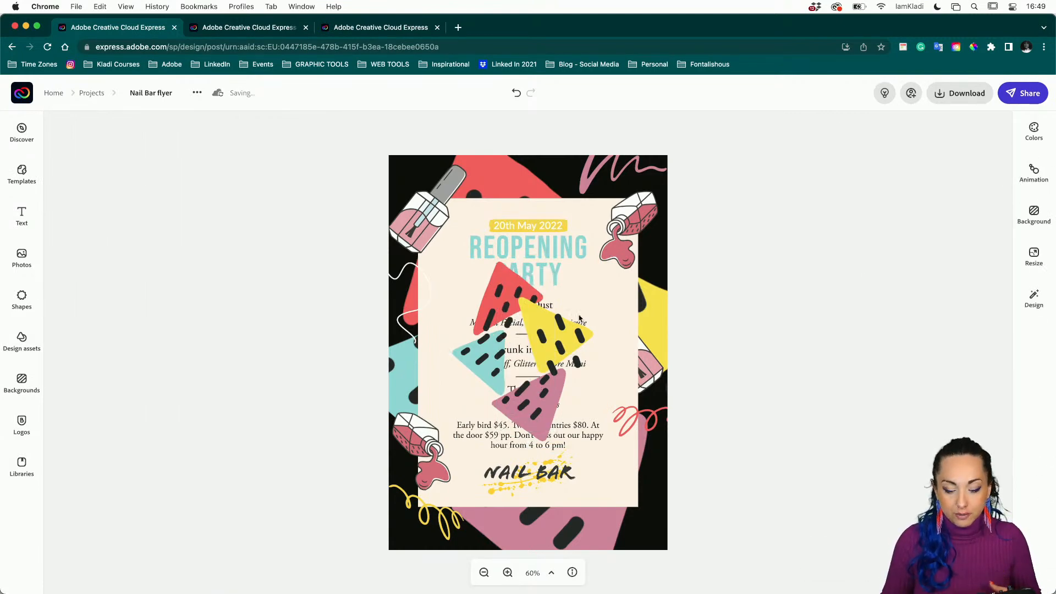
left_click(548, 333)
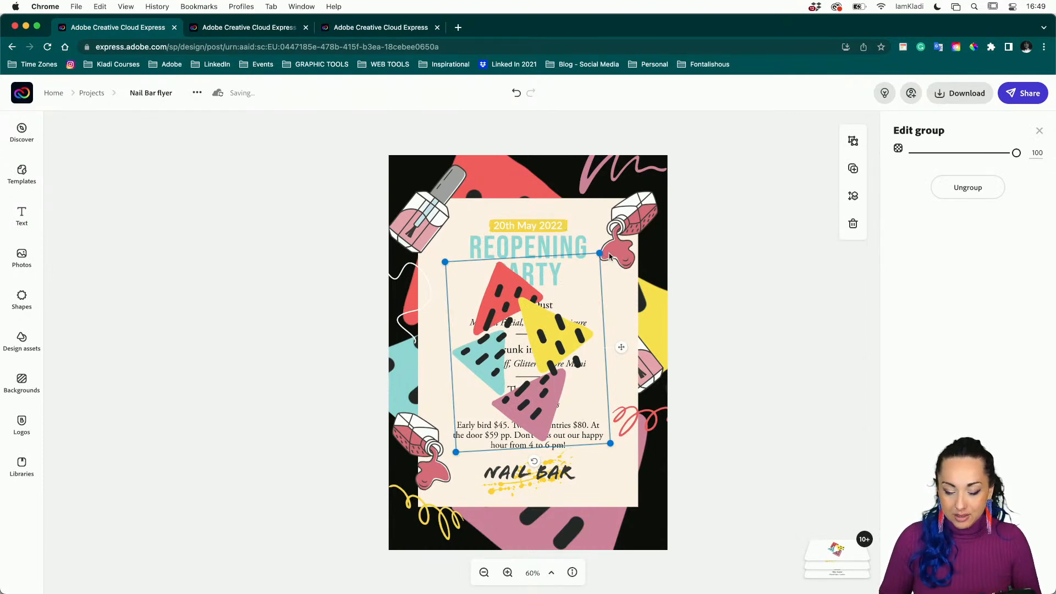
left_click_drag(599, 253, 665, 164)
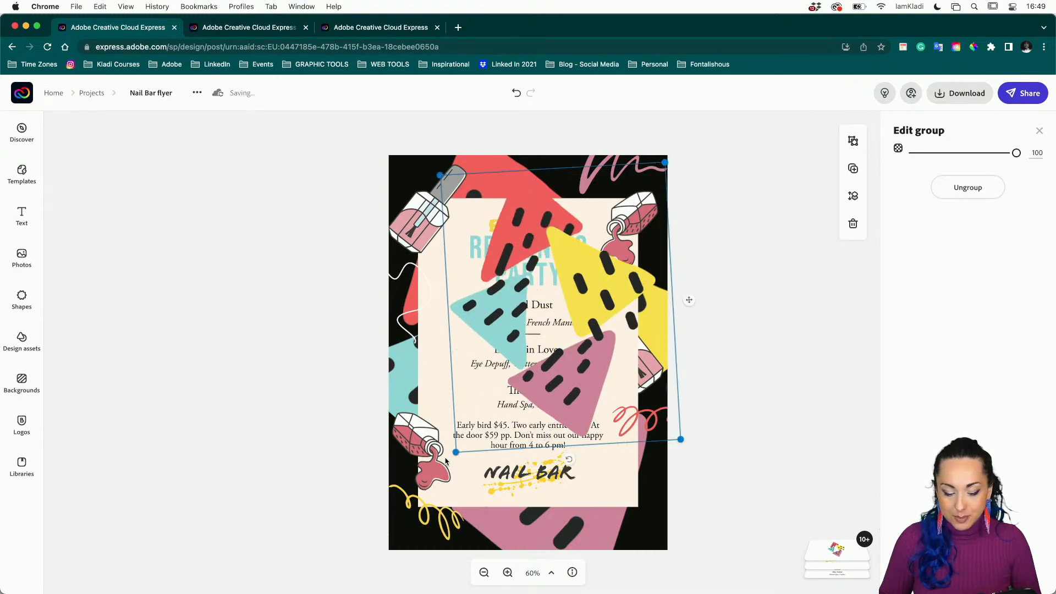
left_click_drag(456, 452, 363, 527)
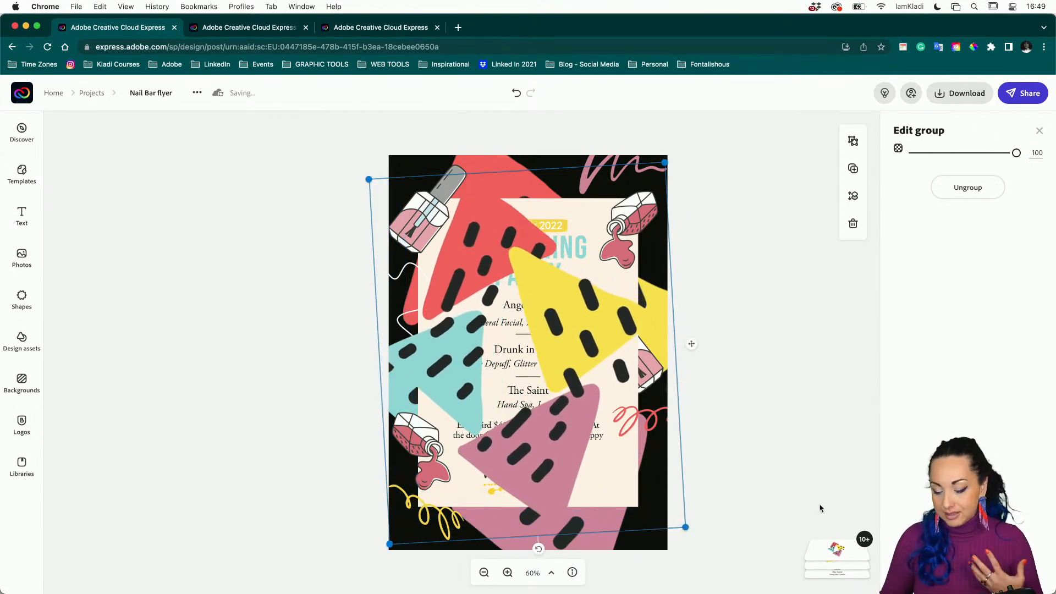
Move the triangle group's layer below REOPENING PARTY in the layer stack.
left_click(856, 545)
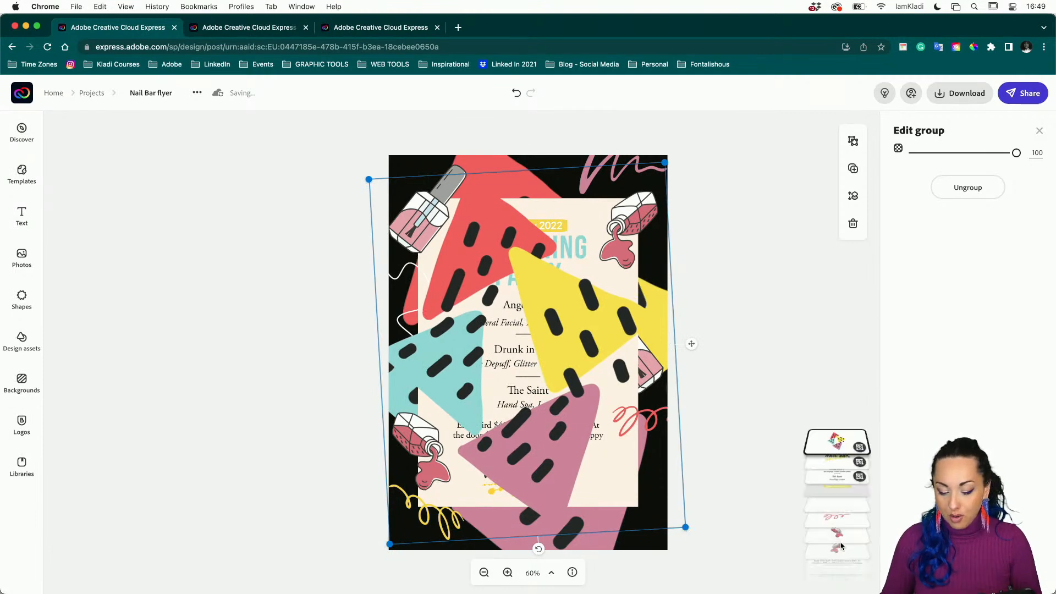
mouse_move(827, 314)
left_mouse_down()
mouse_move(836, 523)
mouse_move(825, 555)
mouse_move(808, 531)
left_mouse_up()
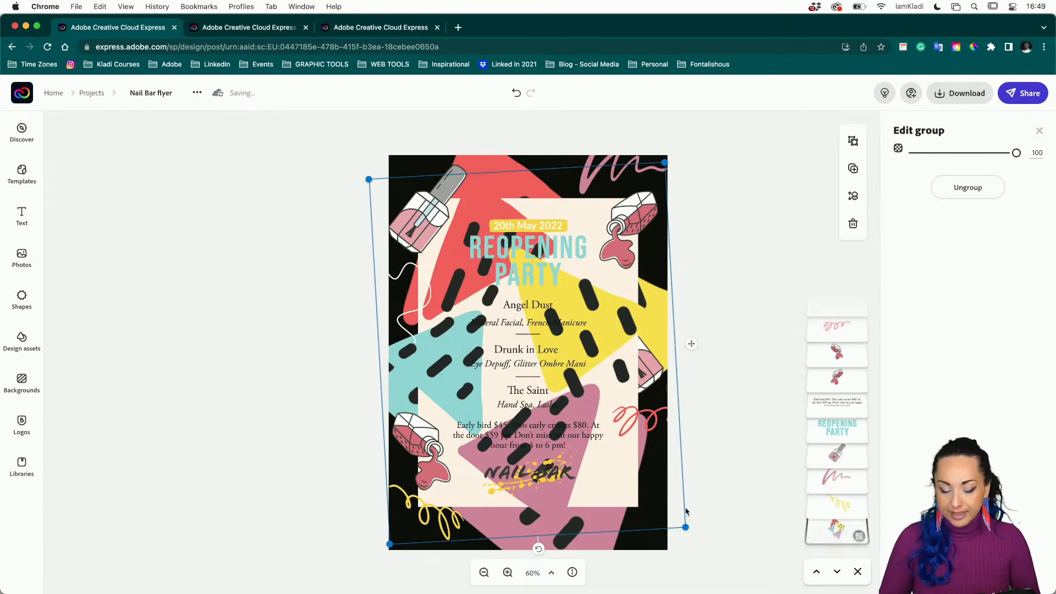
left_click(686, 512)
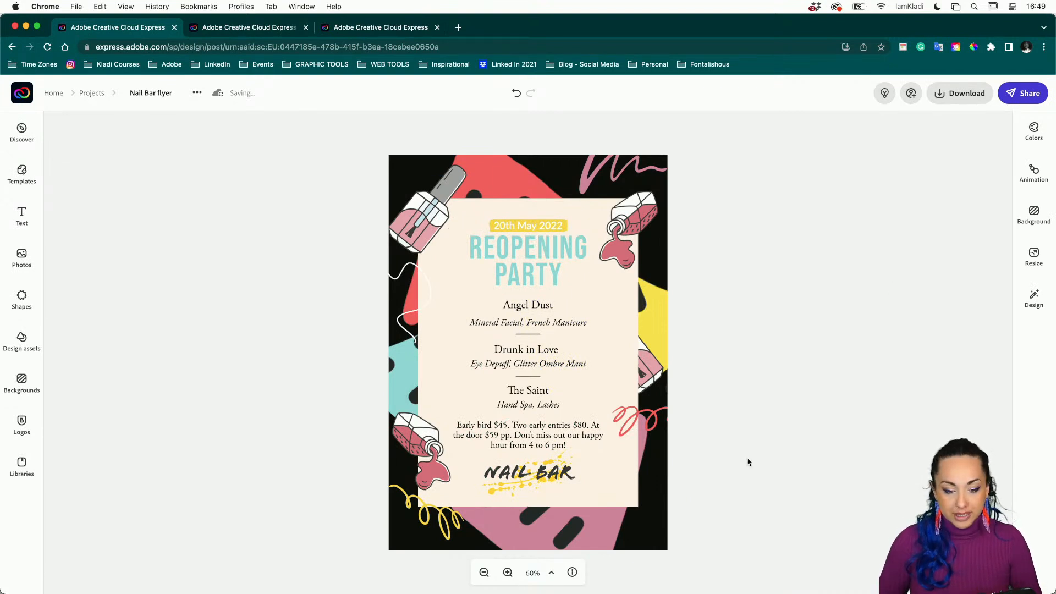
Reload the third tab's OPENING PARTY flyer and open the Design assets library.
left_click(380, 27)
left_click(380, 41)
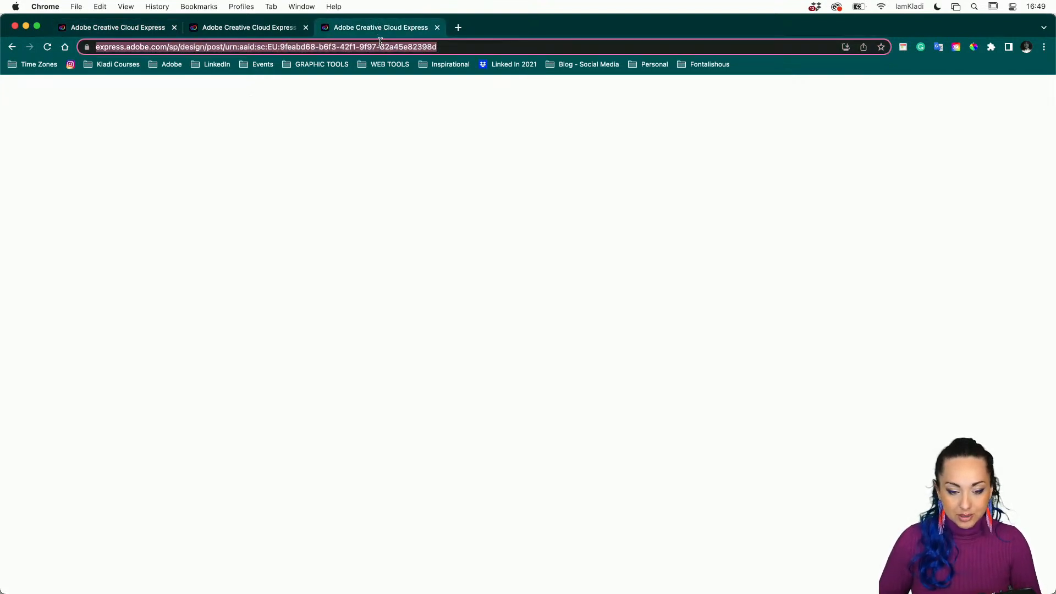
key("Return")
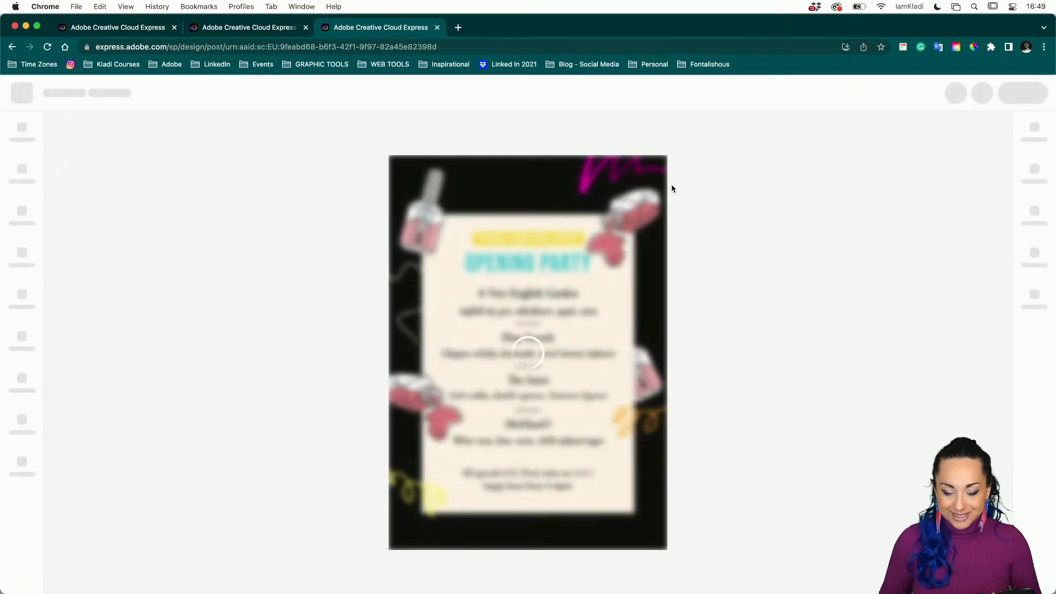
left_click(22, 338)
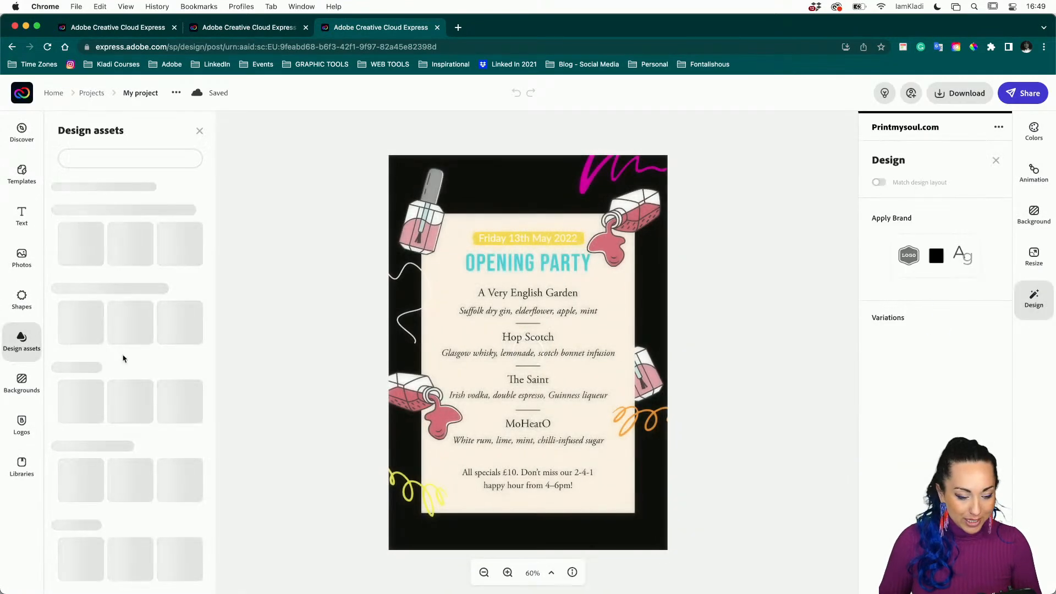
Add a Vibrantly Colorful woman-with-triangles people graphic to the OPENING PARTY flyer.
left_click(189, 347)
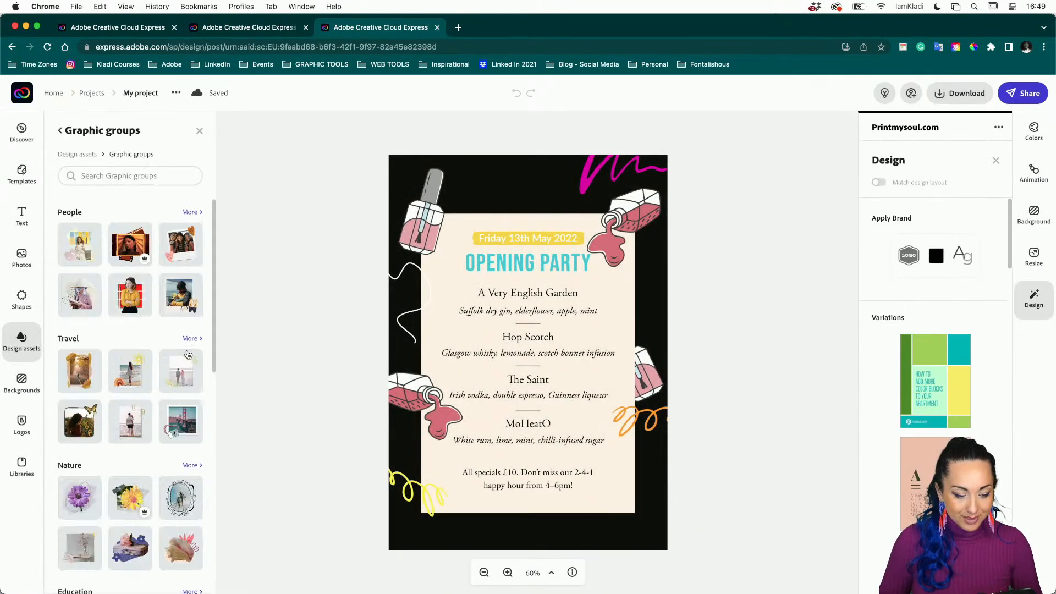
left_click(190, 211)
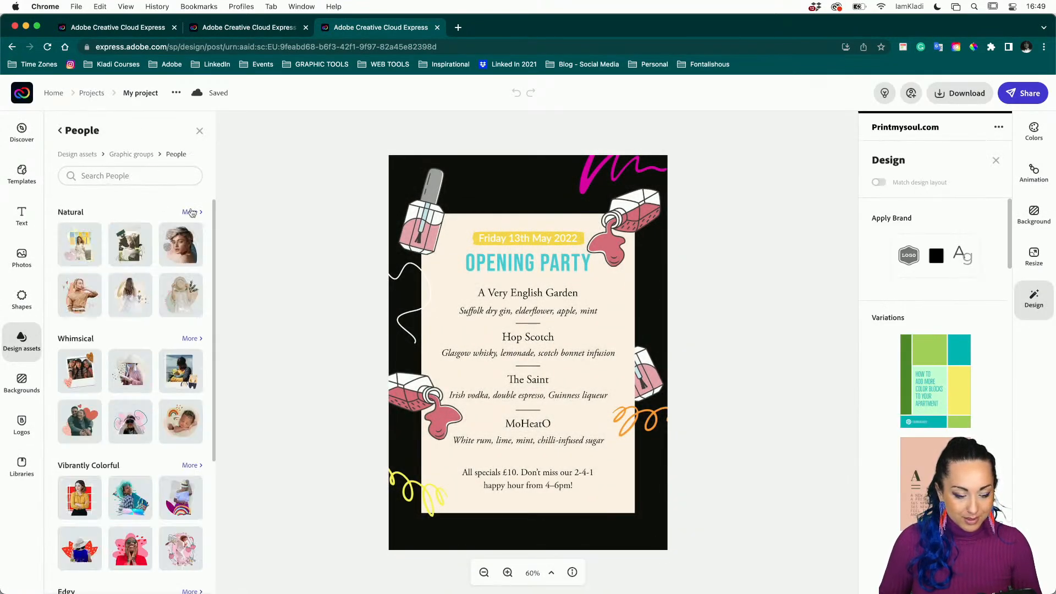
left_click(187, 471)
scroll(187, 471, "down", 5)
left_click(188, 471)
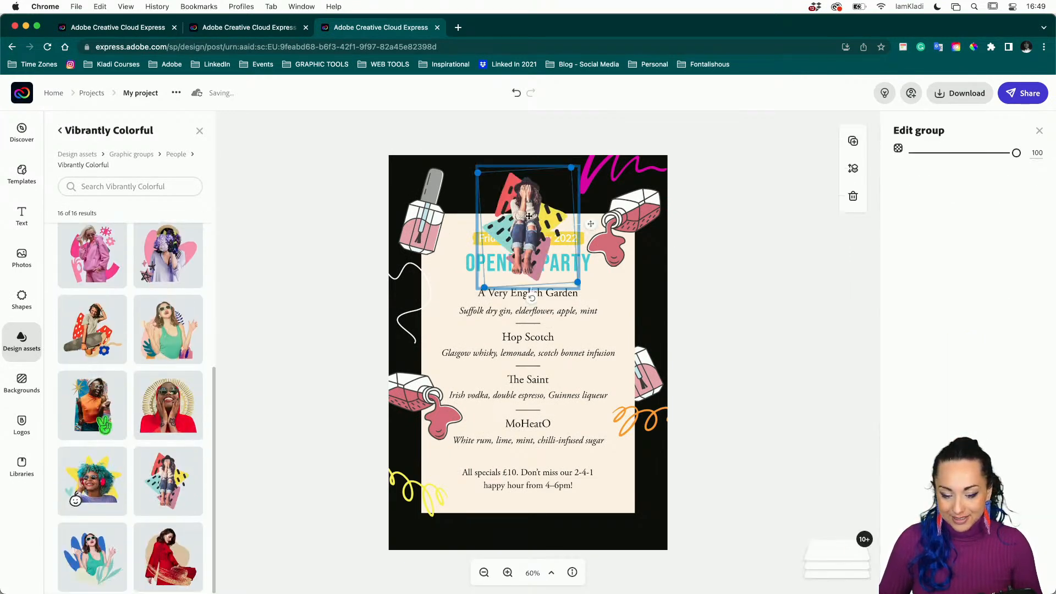
Ungroup the graphic to separate the woman from her triangles.
left_click(697, 244)
left_click(528, 221)
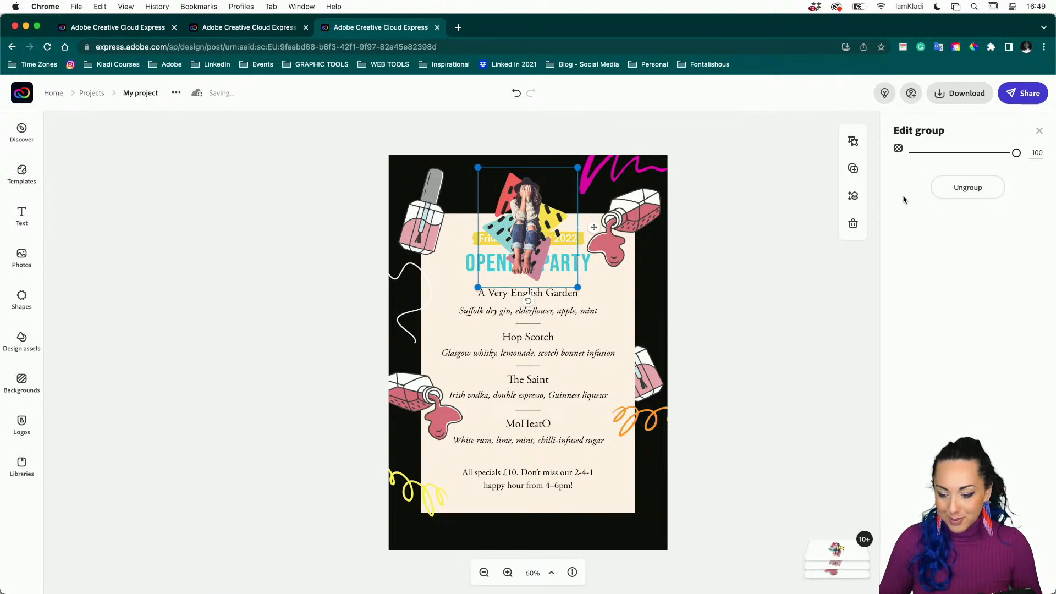
left_click(950, 189)
left_click(726, 264)
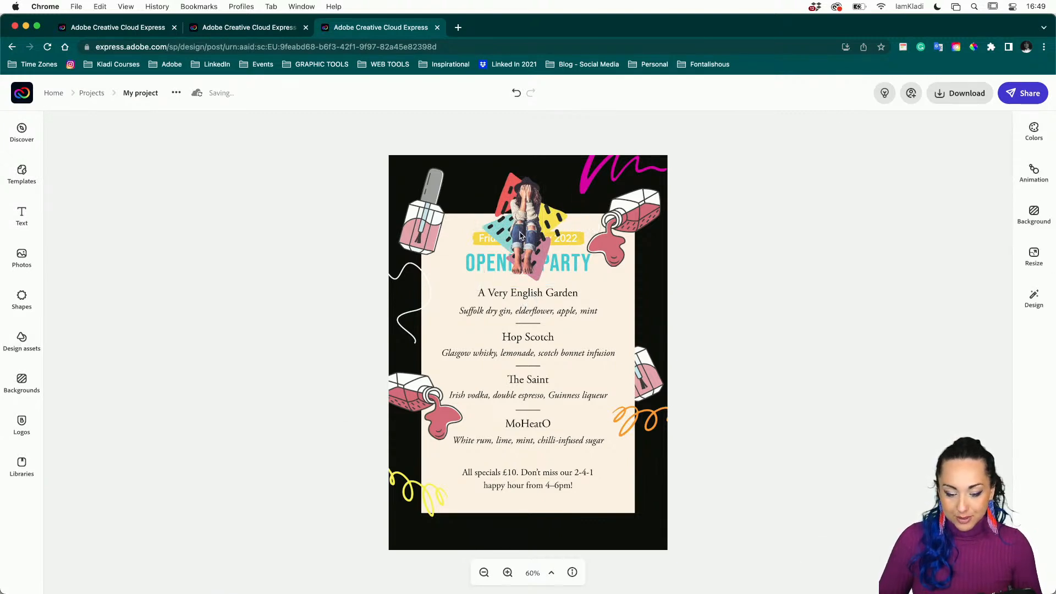
Delete the woman image, then greatly enlarge and centre the triangle group.
left_click(521, 234)
key("BackSpace")
left_click(555, 217)
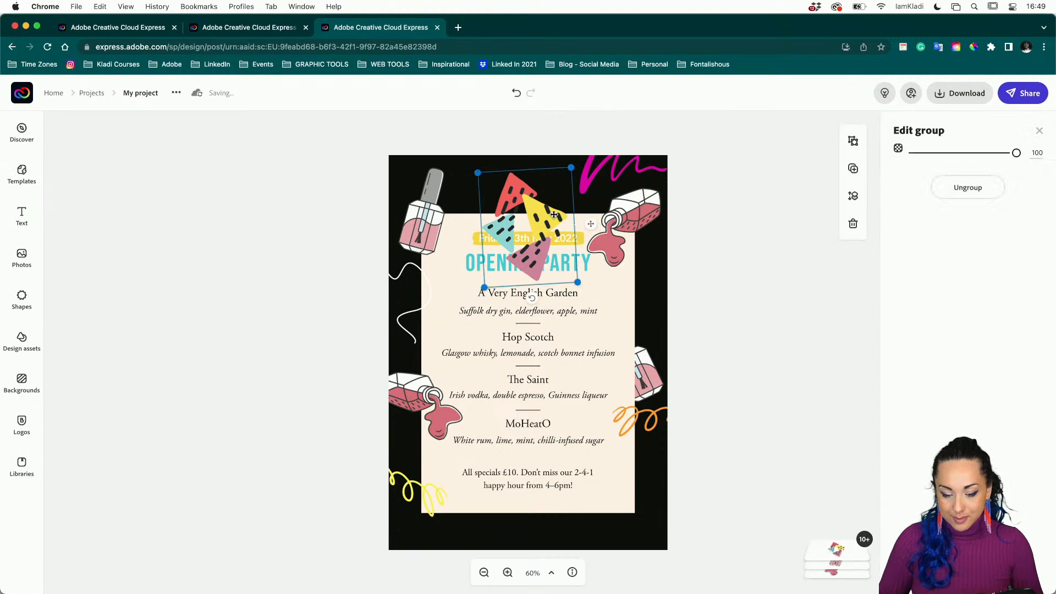
left_click_drag(578, 283, 710, 494)
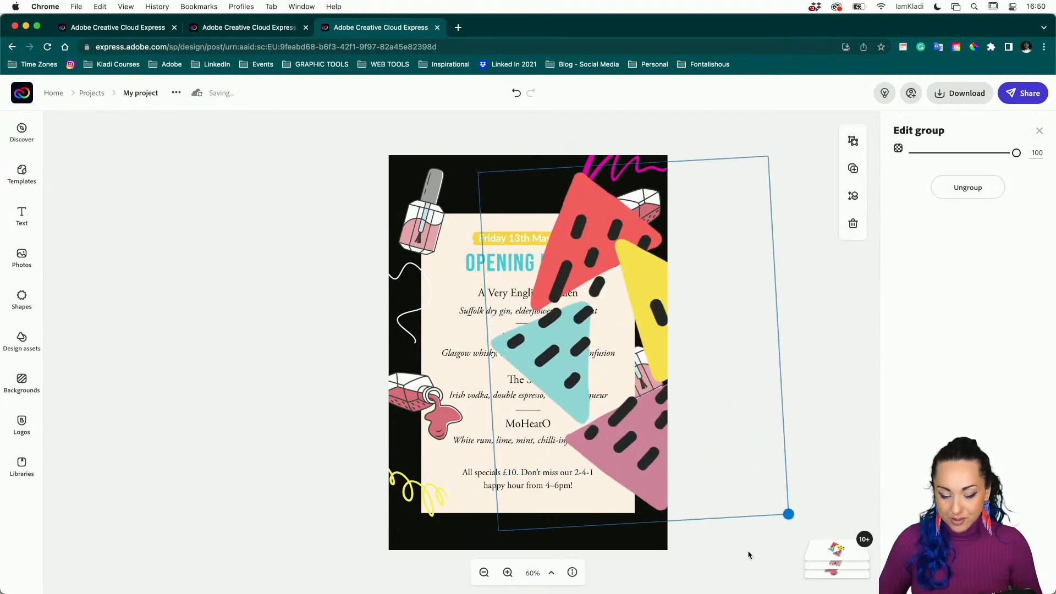
left_click_drag(670, 315, 570, 307)
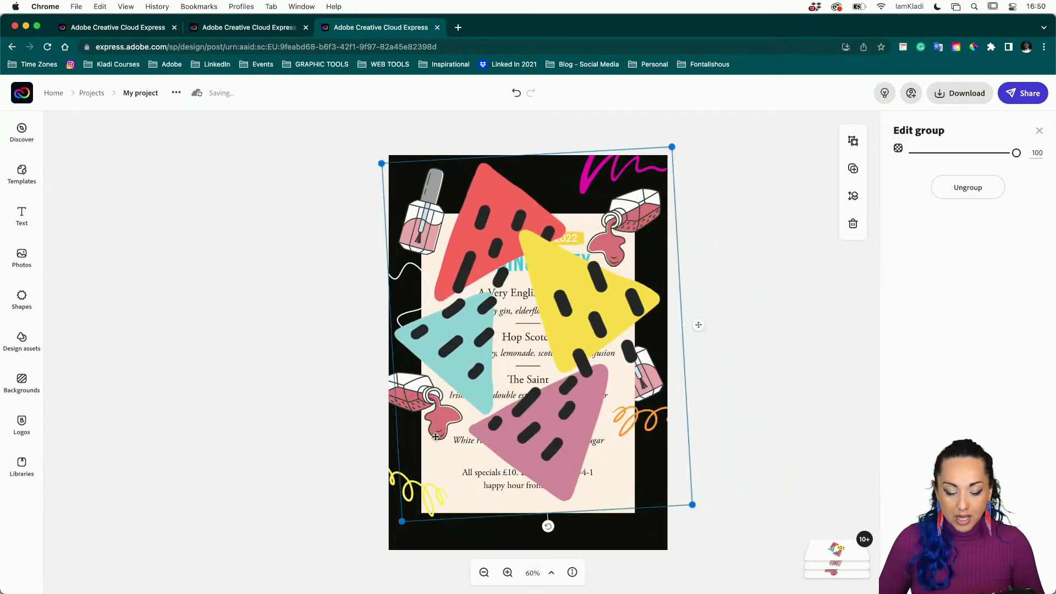
left_click_drag(393, 529, 351, 589)
left_click_drag(585, 318, 624, 312)
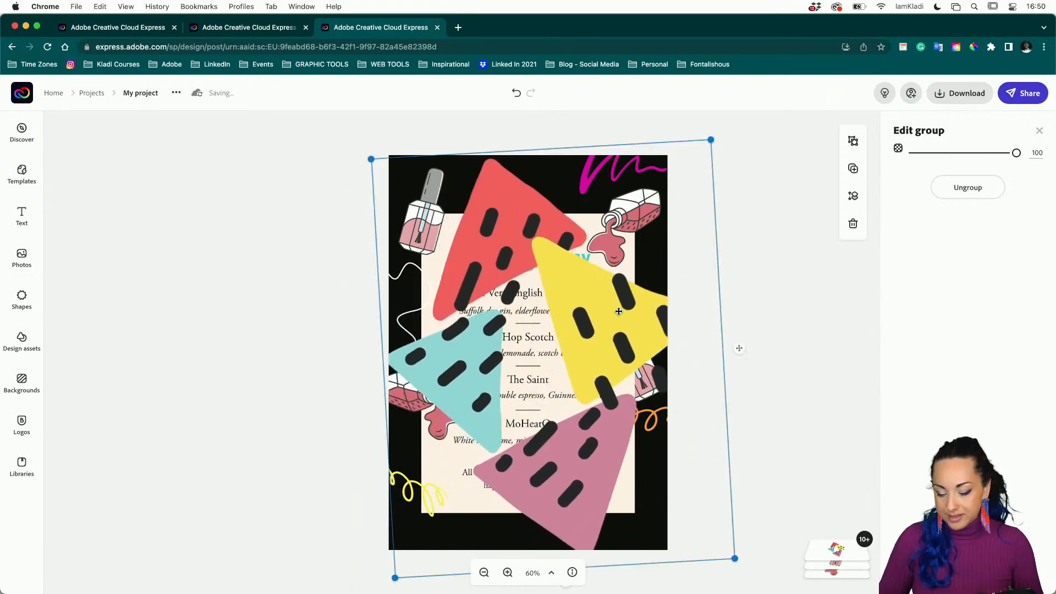
left_click(843, 545)
Send the triangle group backward repeatedly until it sits behind the cream menu card.
left_click(565, 344)
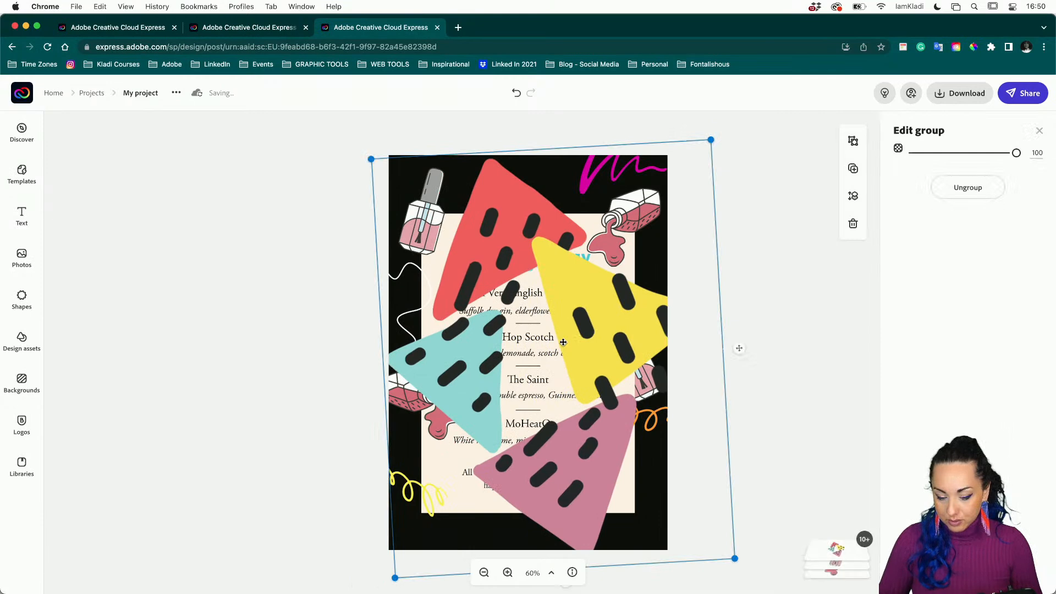
left_click(854, 196)
left_click(823, 212)
left_click(824, 211)
left_click(824, 210)
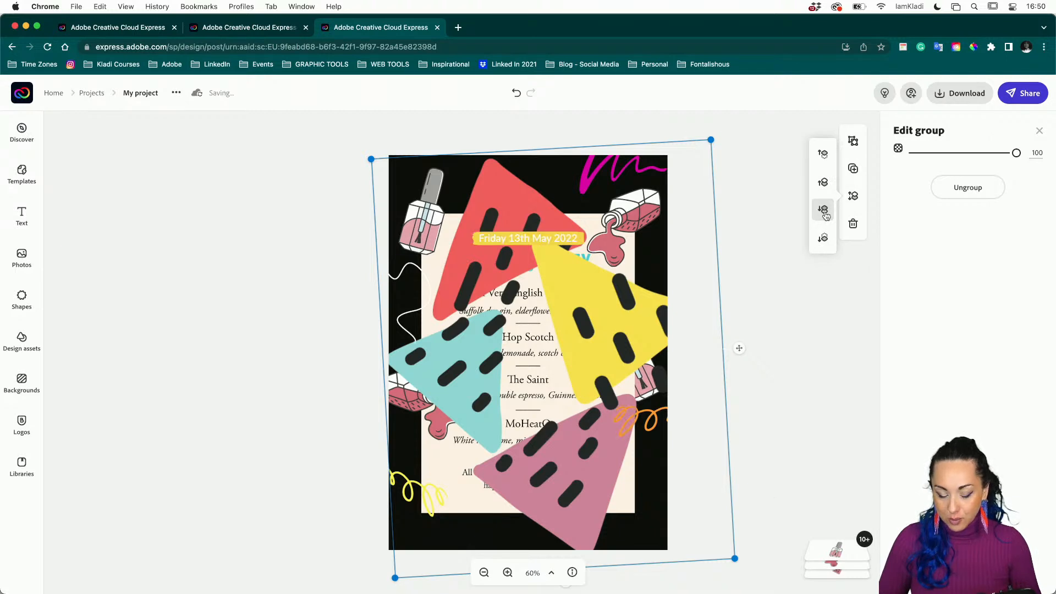
left_click(824, 211)
left_click(823, 211)
left_click(823, 210)
left_click(824, 210)
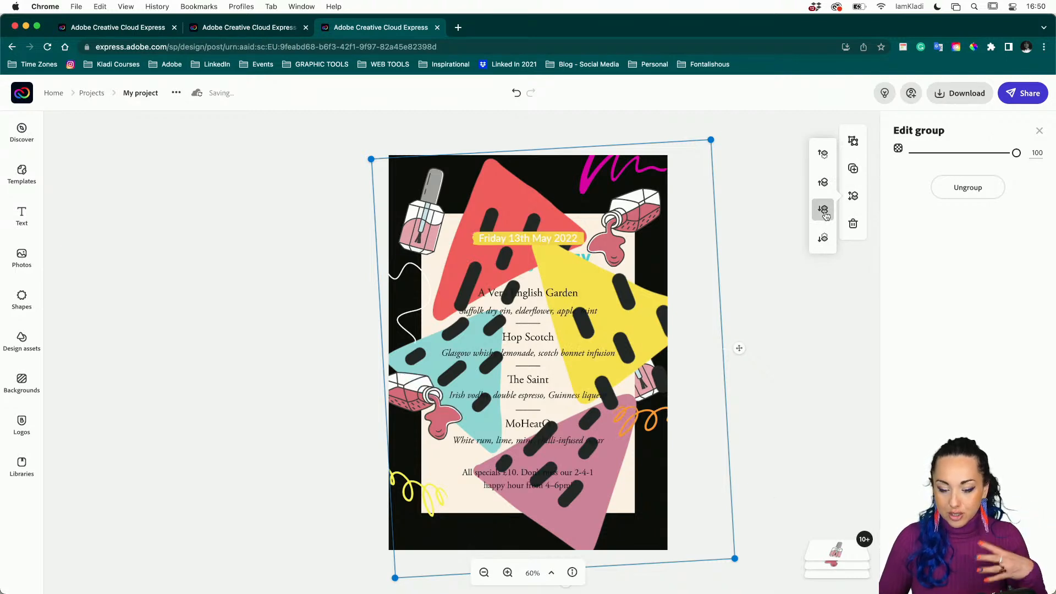
left_click(823, 210)
left_click(824, 211)
left_click(824, 211)
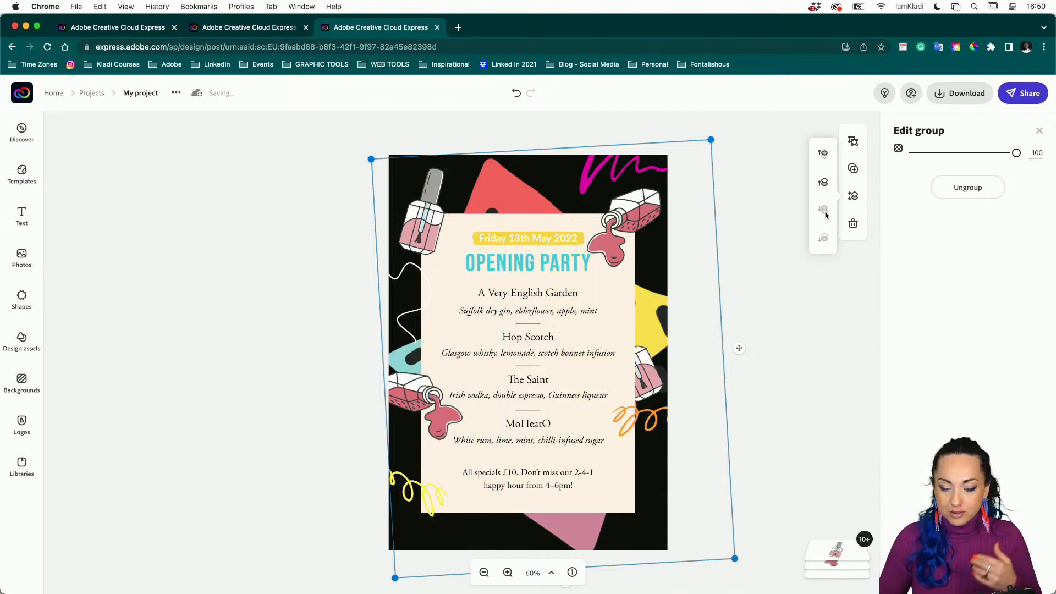
left_click(769, 370)
left_click(666, 335)
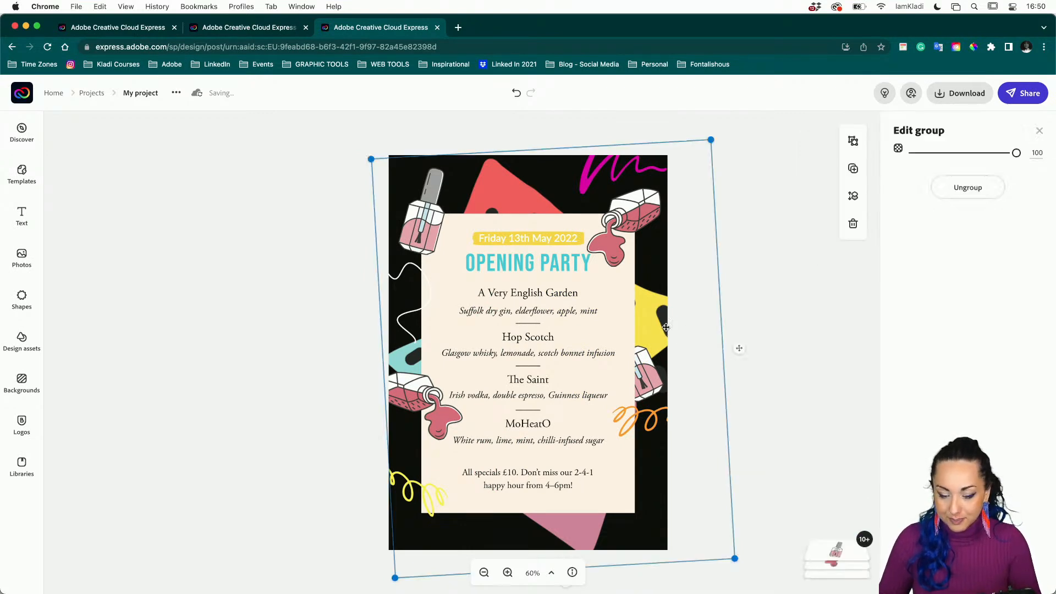
left_click(749, 302)
left_click(616, 168)
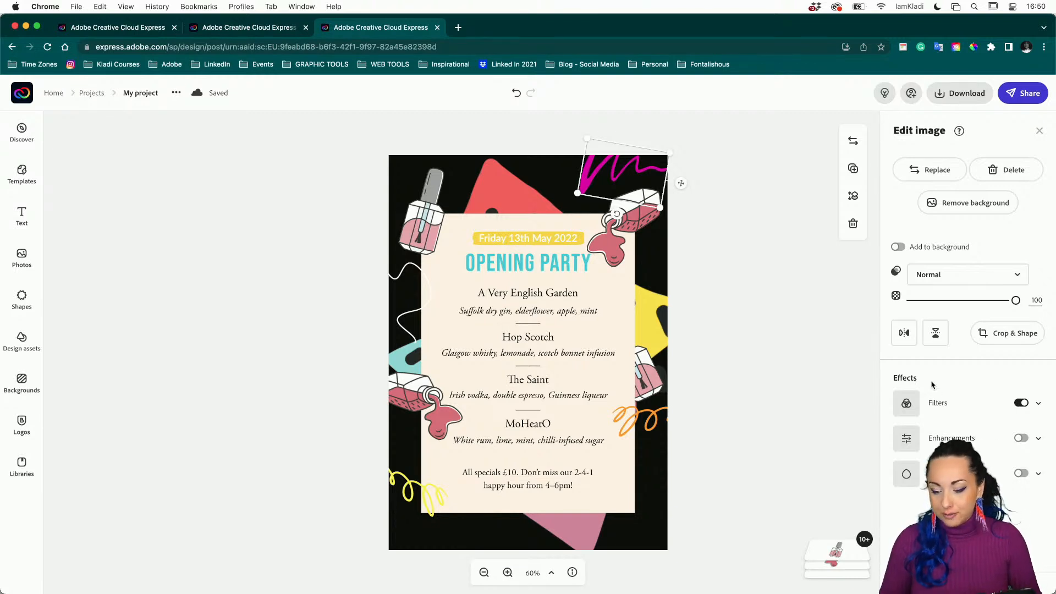
Set the top-right squiggle's duotone shadow colour to teal 9DDBDC sampled from the triangle.
left_click(945, 409)
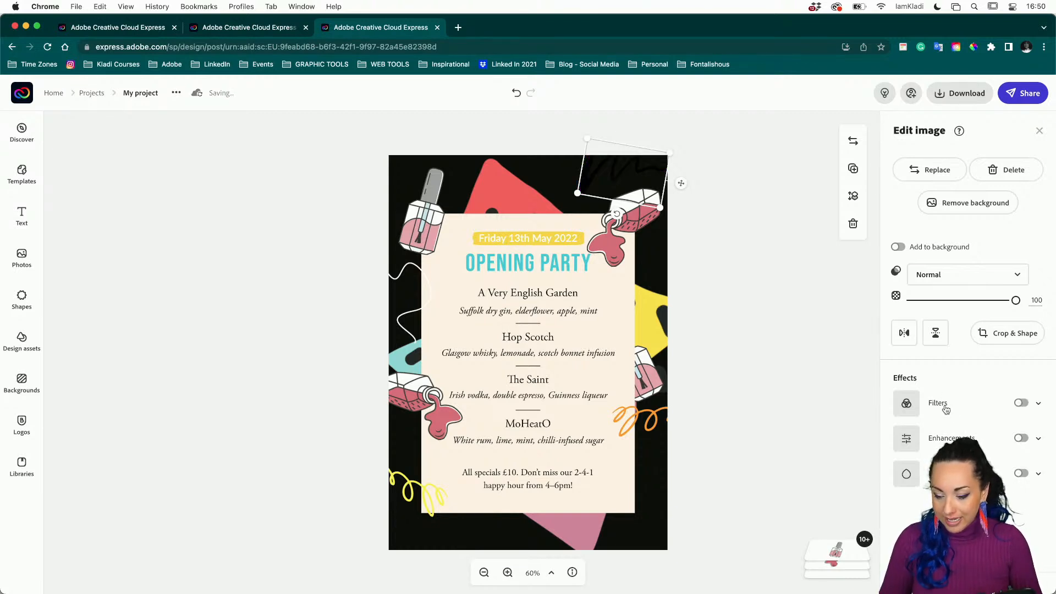
left_click(1022, 404)
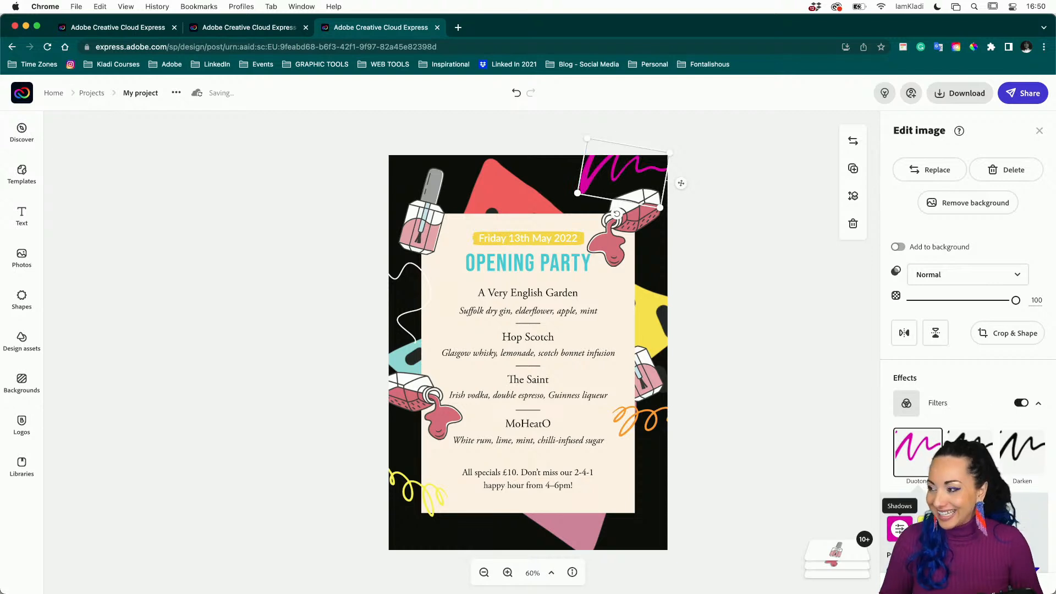
left_click(900, 529)
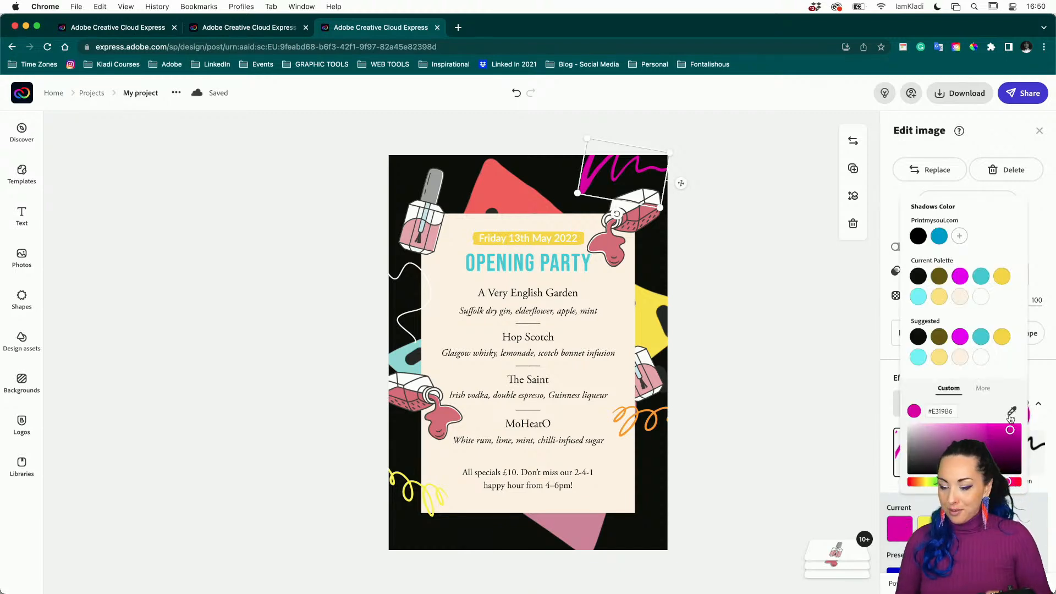
left_click(1011, 417)
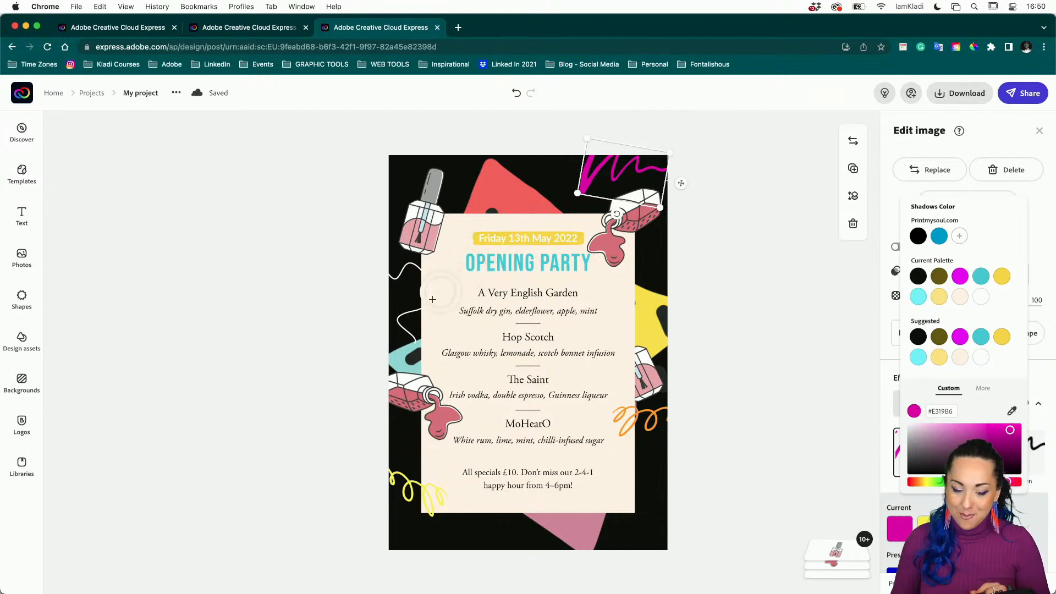
left_click(410, 355)
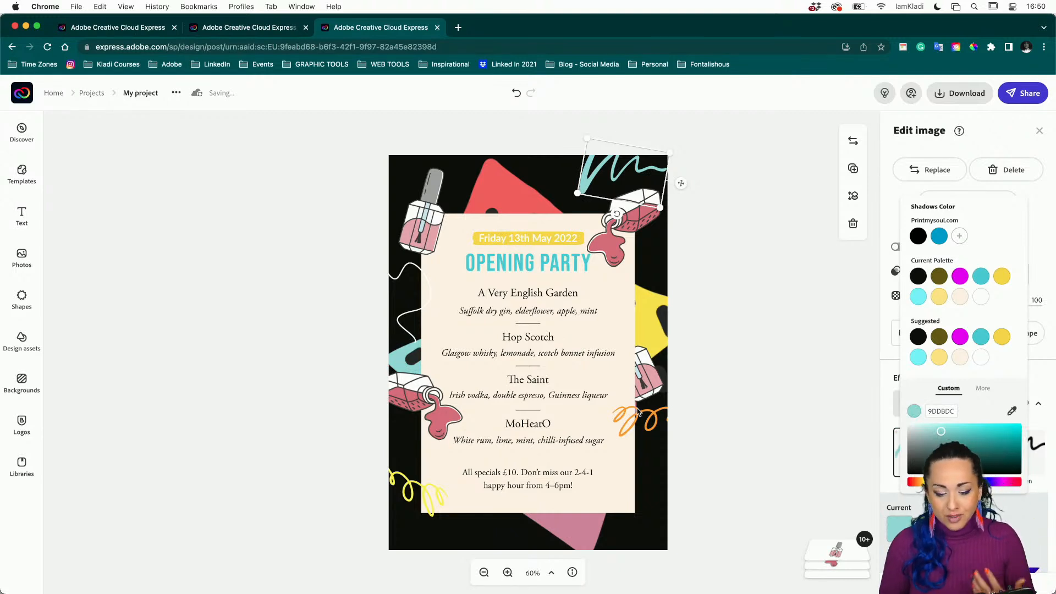
left_click(631, 426)
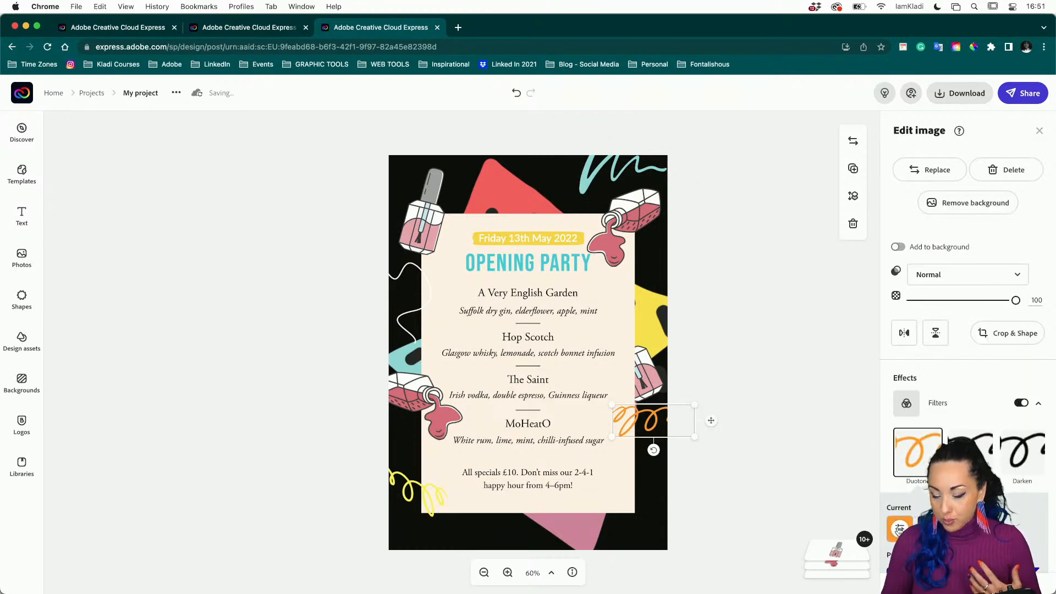
Sample the red triangle for the MoHeatO squiggle's duotone shadow, ending on coral F56B65.
left_click(899, 529)
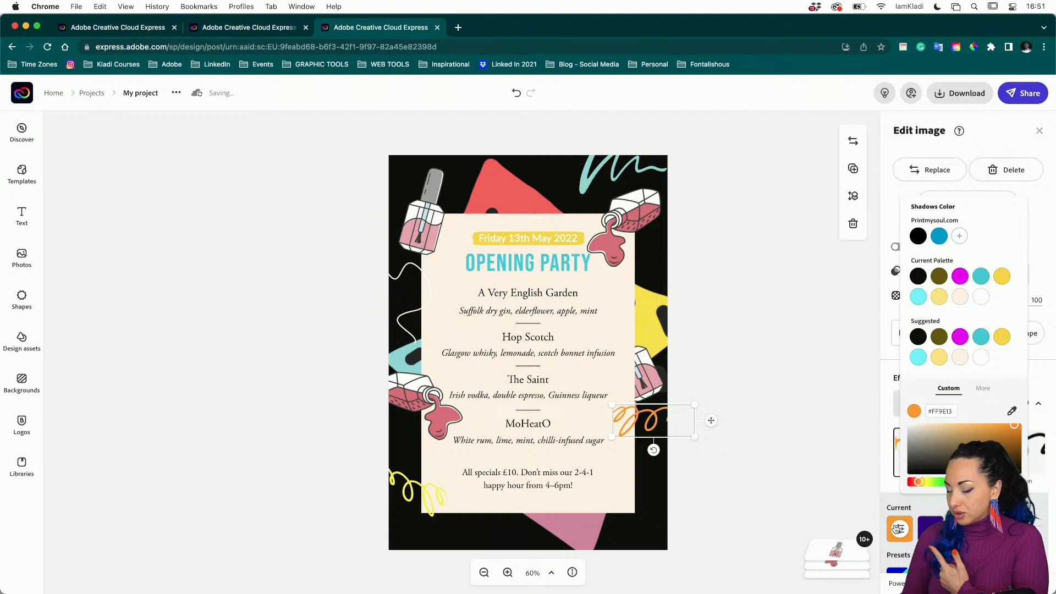
left_click(1012, 411)
left_click(495, 189)
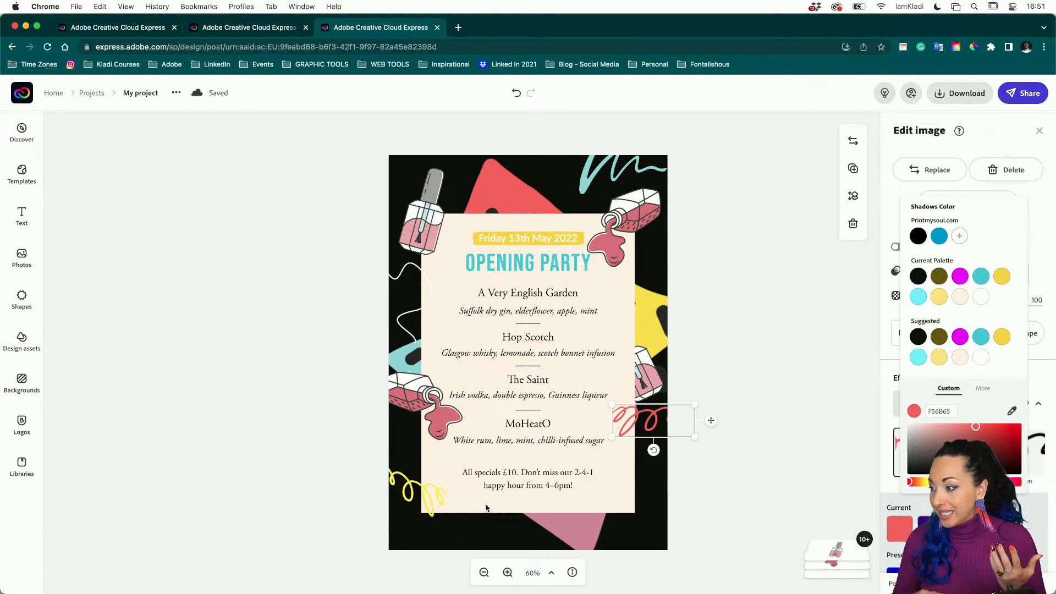
left_click(1013, 412)
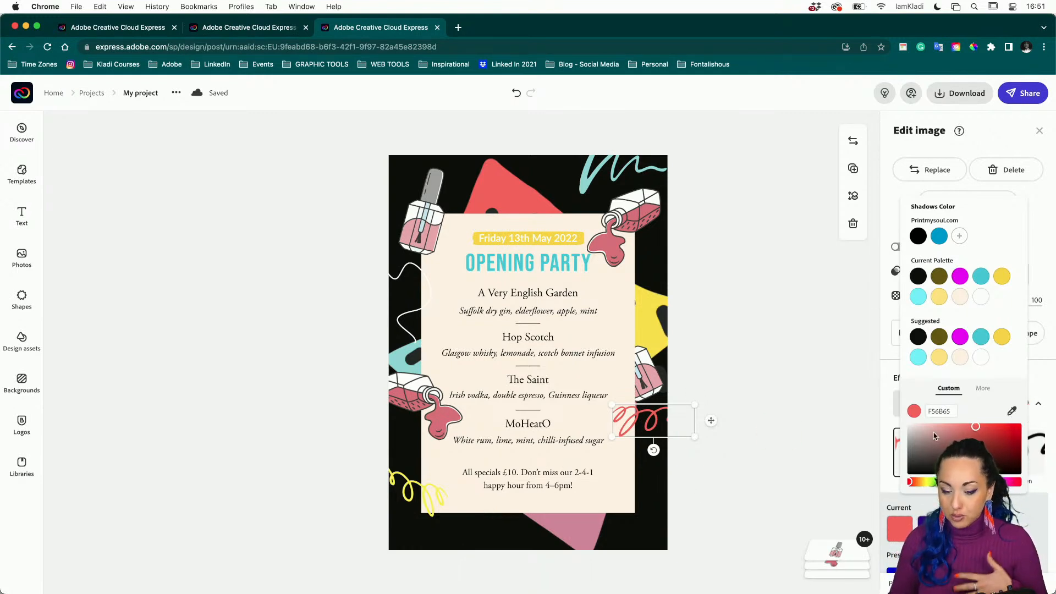
left_click(644, 297)
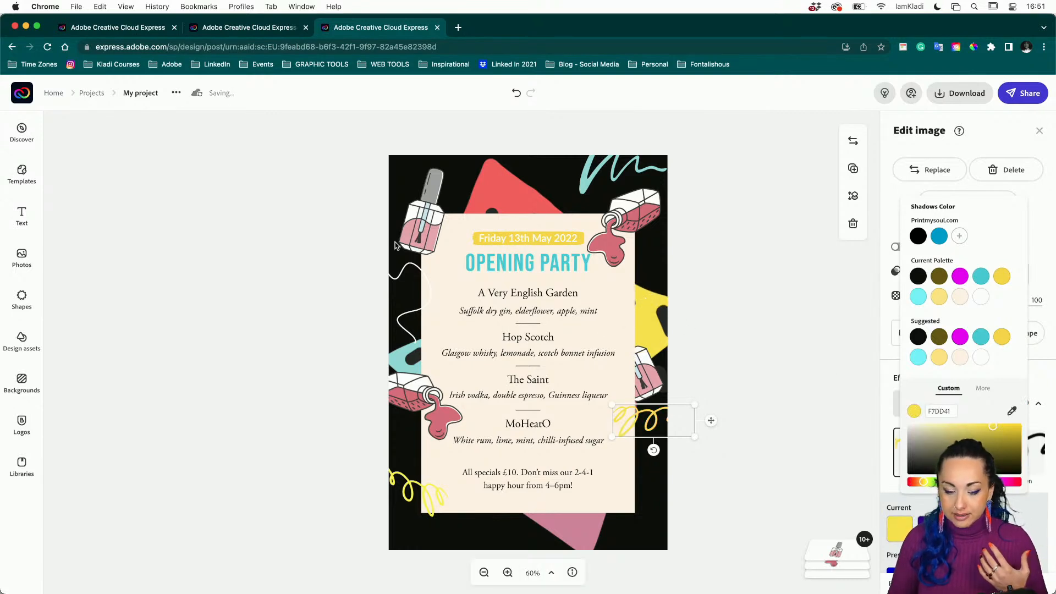
left_click(1013, 412)
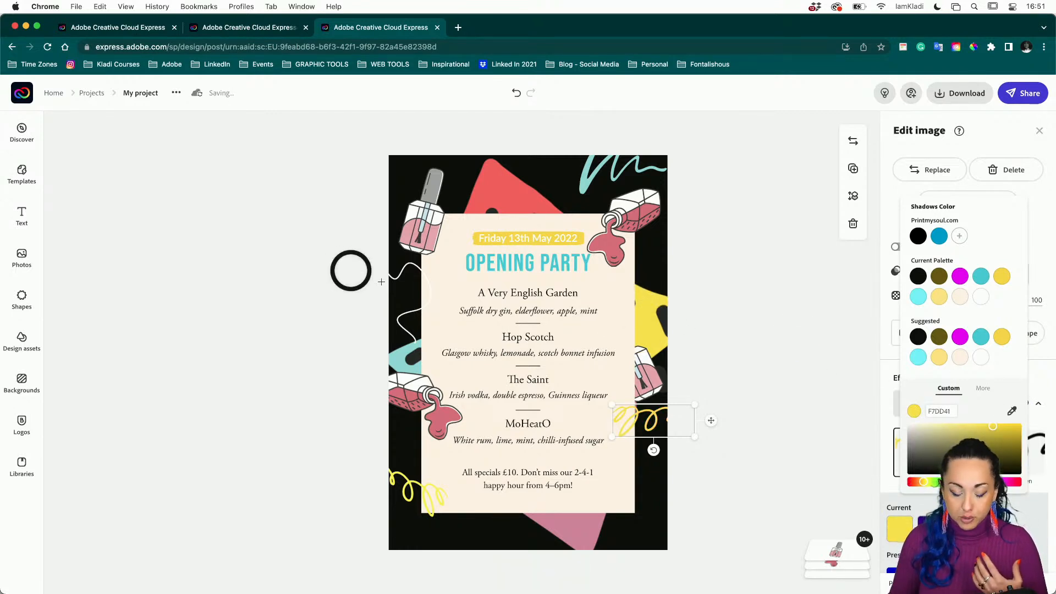
left_click(501, 197)
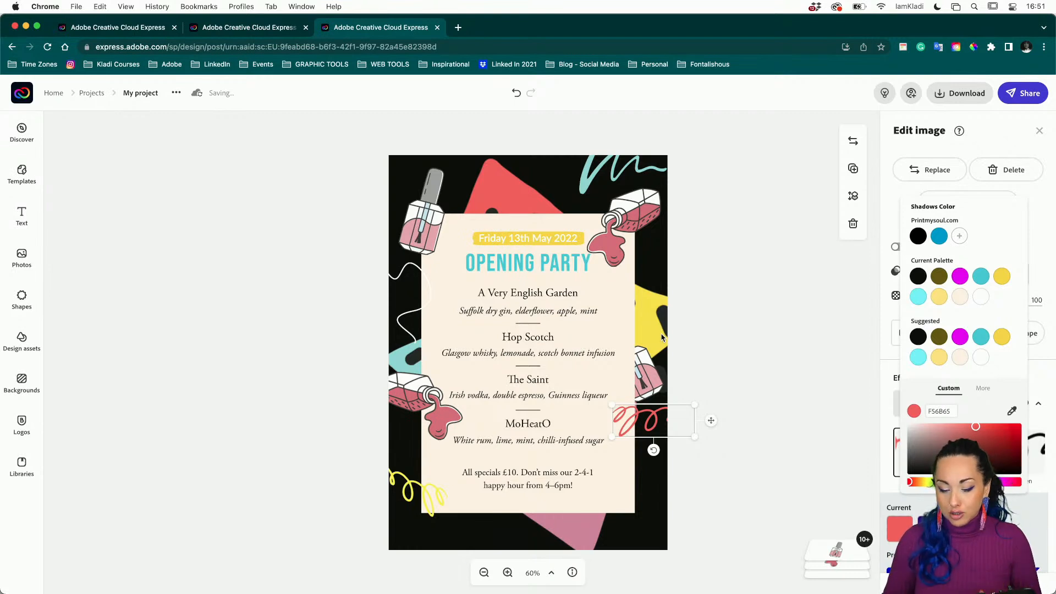
left_click(743, 332)
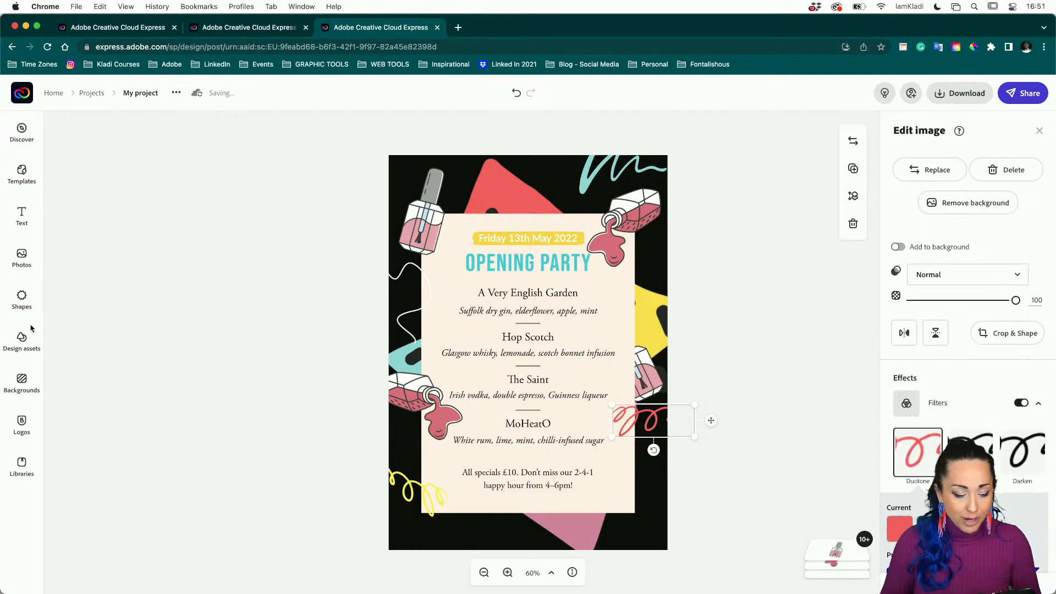
Browse all 76 Logos text templates from the Text panel.
left_click(26, 219)
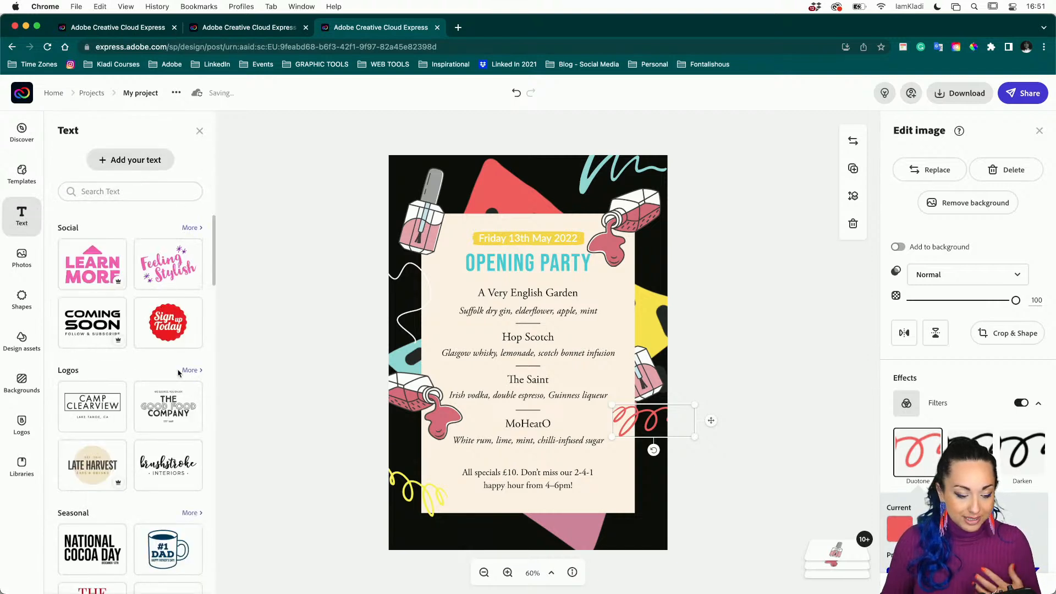
scroll(187, 231, "down", 3)
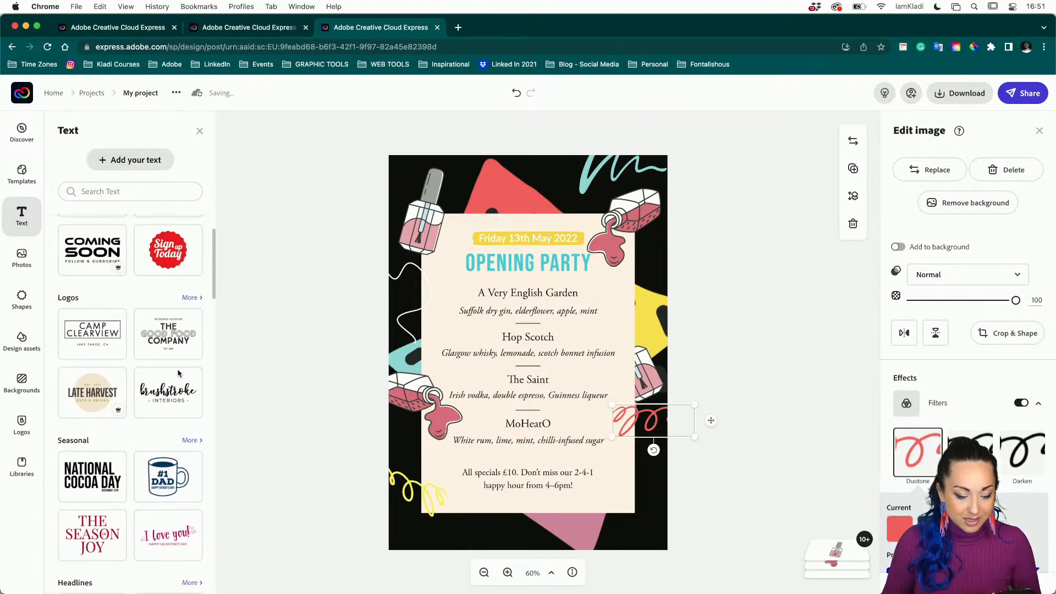
left_click(189, 298)
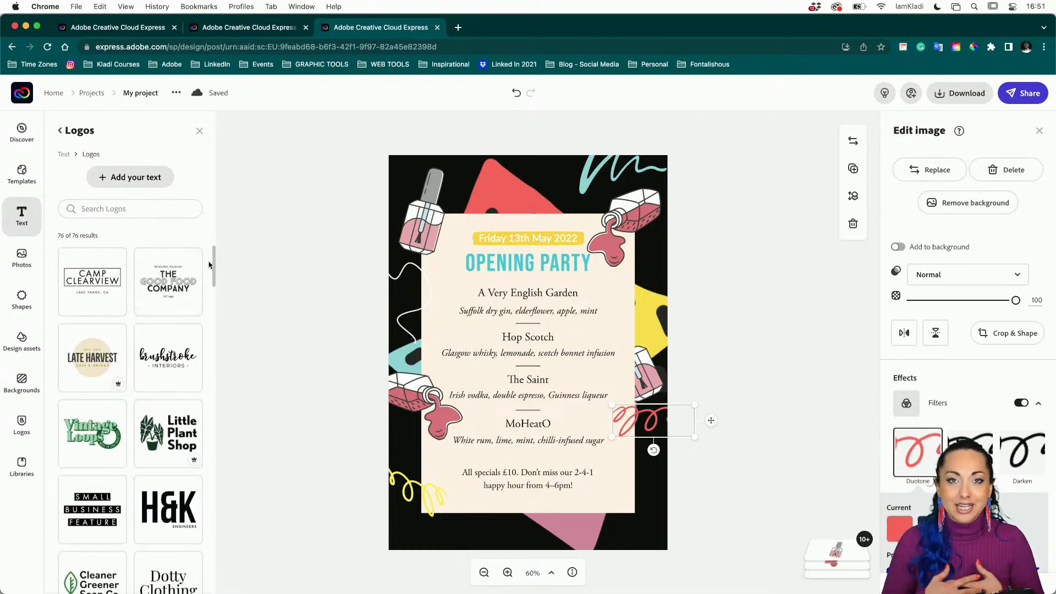
scroll(170, 368, "down", 5)
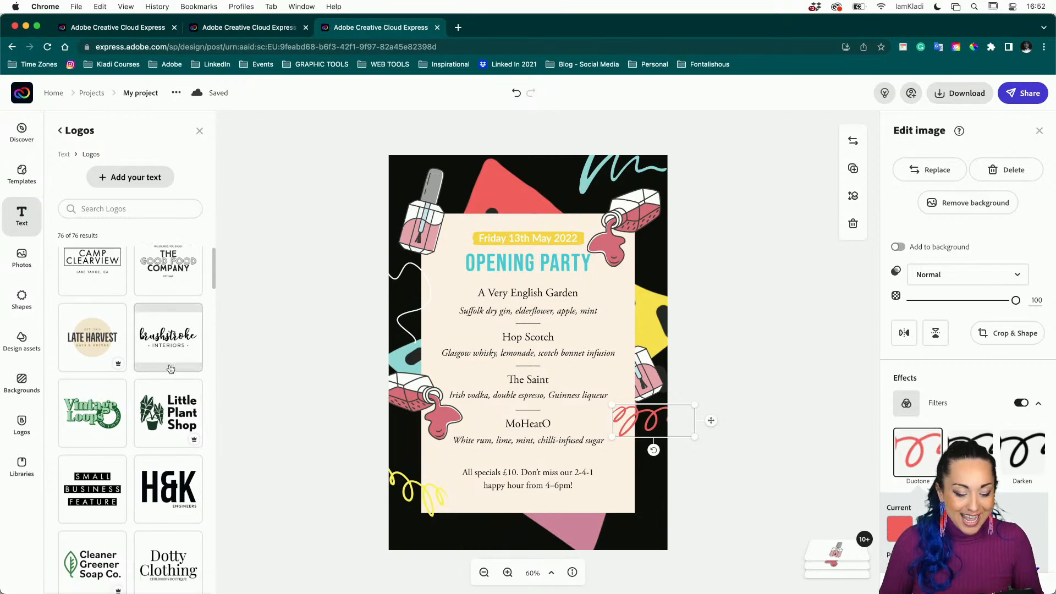
scroll(171, 369, "down", 10)
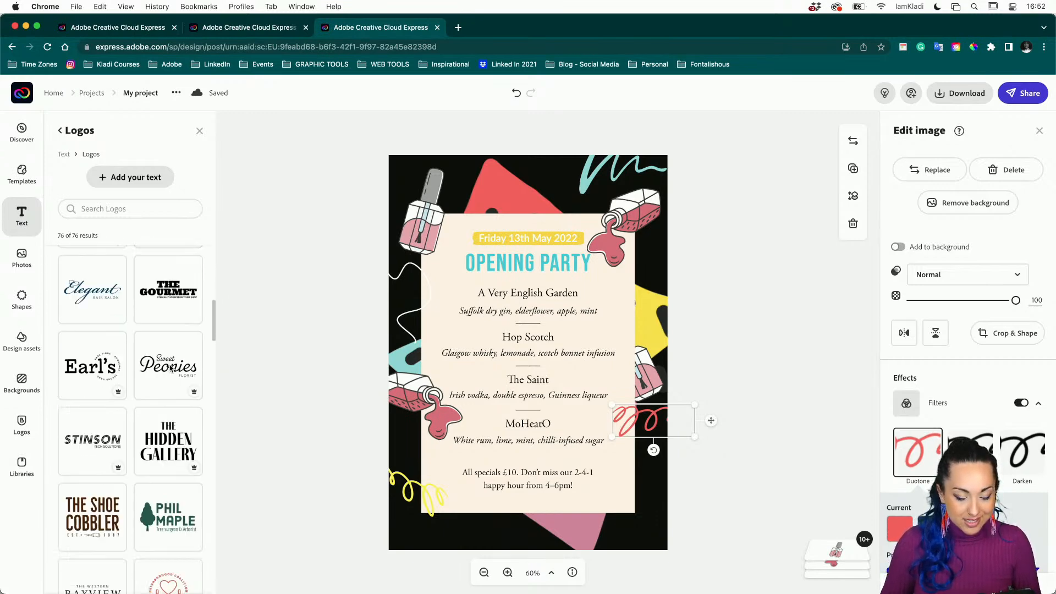
scroll(170, 368, "down", 6)
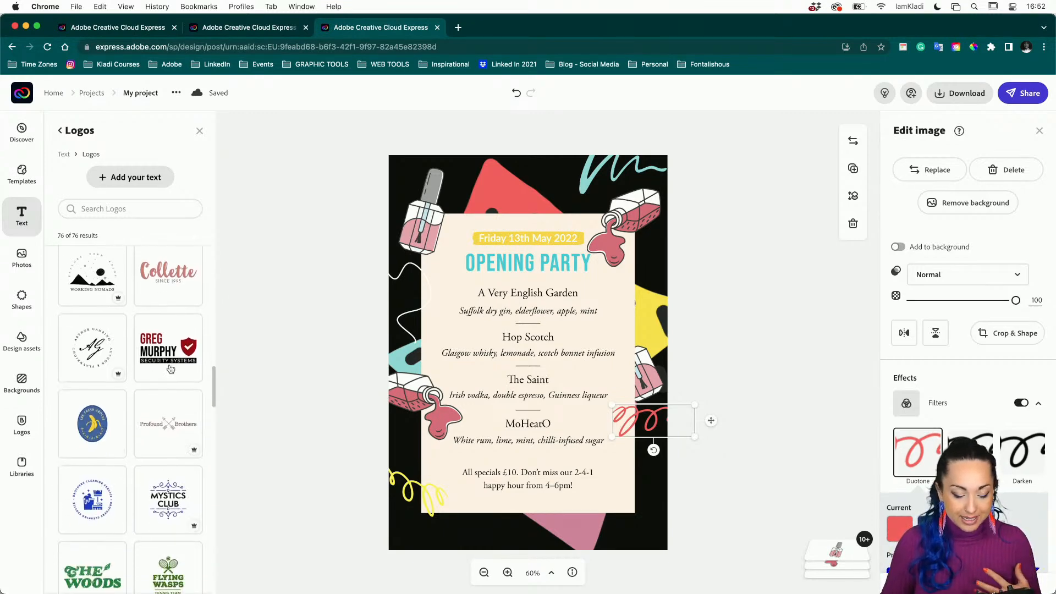
scroll(171, 369, "down", 5)
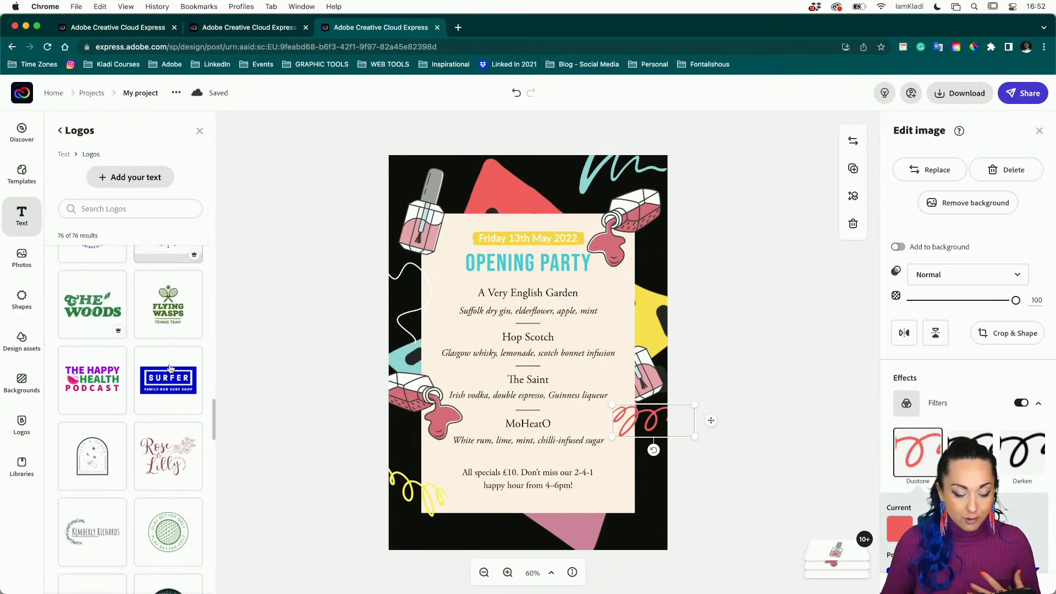
scroll(170, 369, "down", 2)
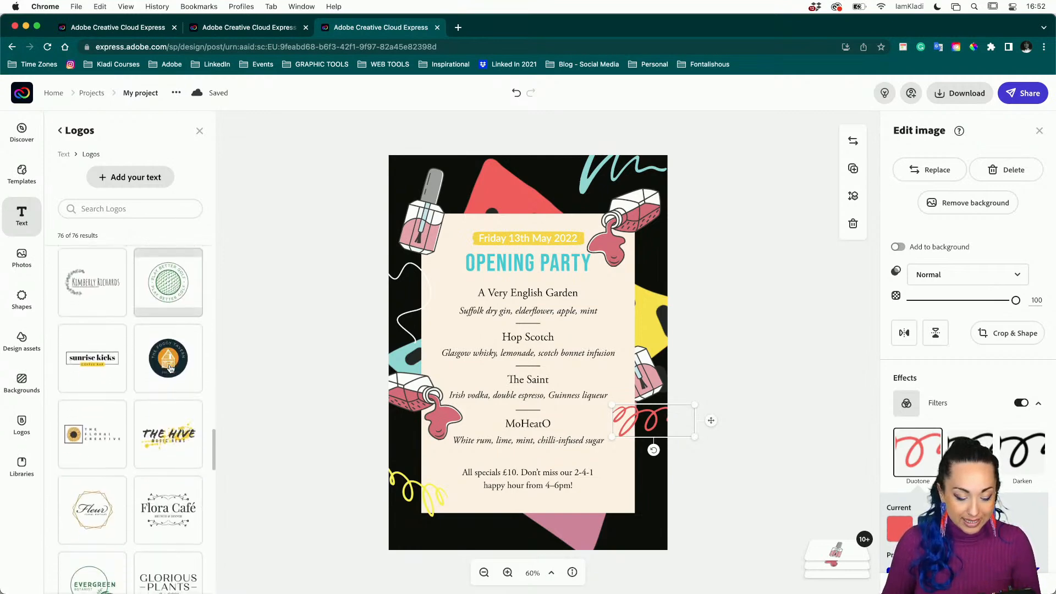
Put THE HIVE logo at the cream card's bottom in place of the deleted specials text, and ungroup it.
left_click(169, 435)
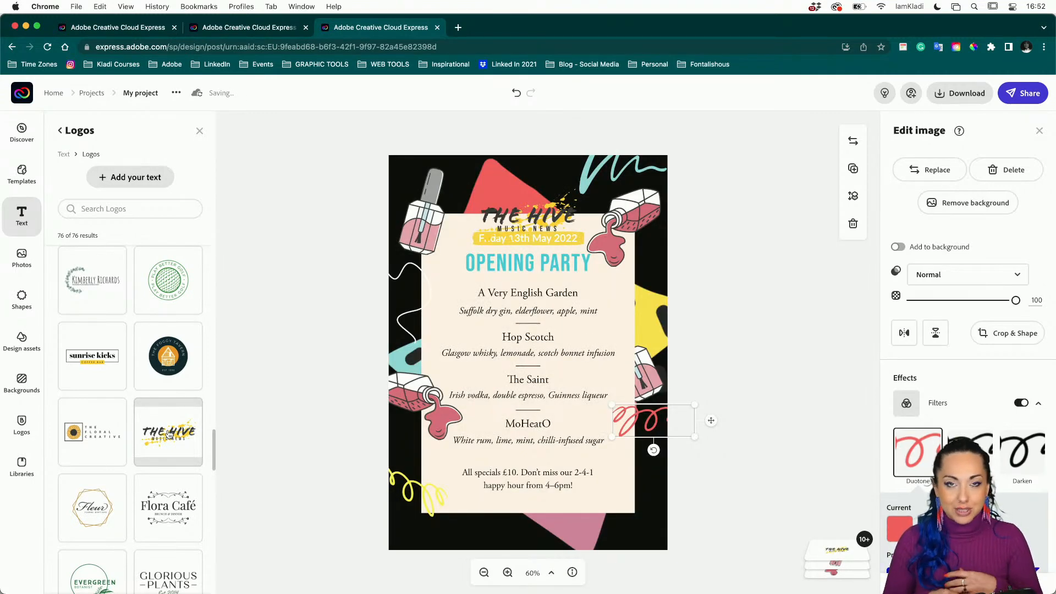
left_click_drag(542, 222, 544, 497)
left_click(591, 479)
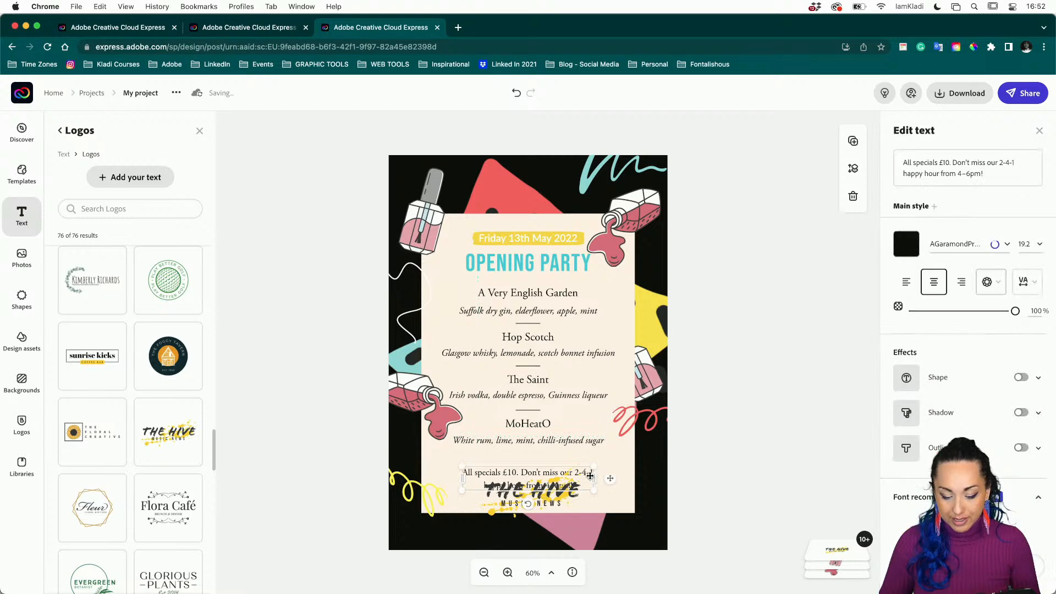
key("Delete")
left_click_drag(562, 495, 562, 477)
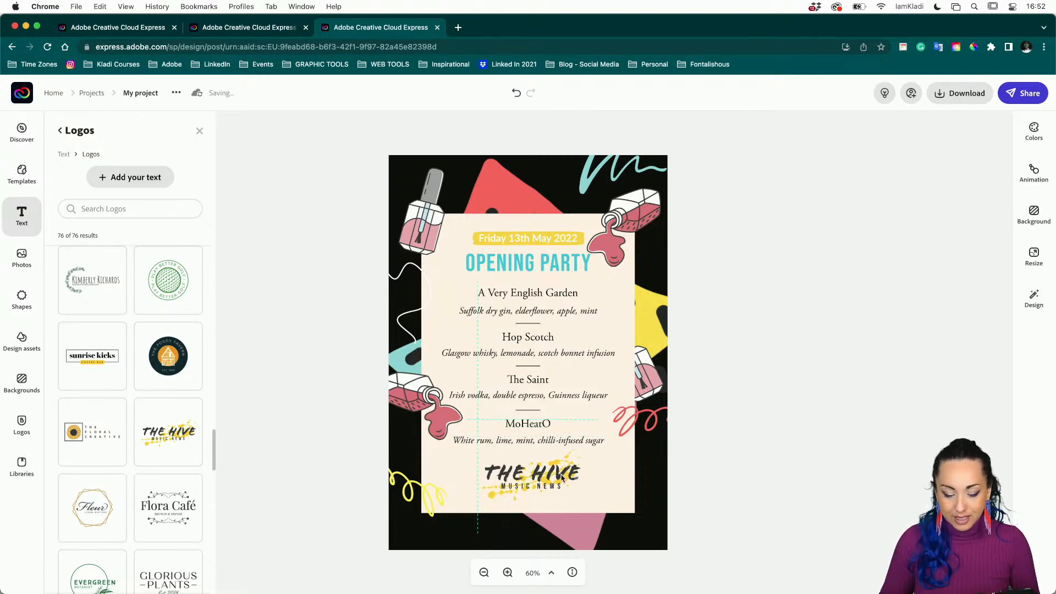
left_click(567, 479)
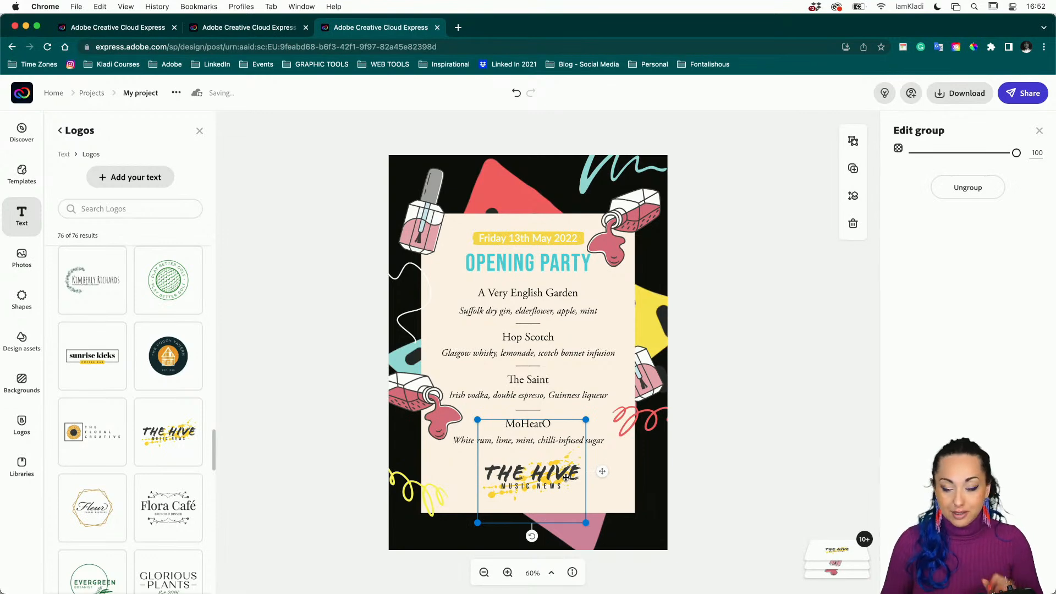
left_click(969, 190)
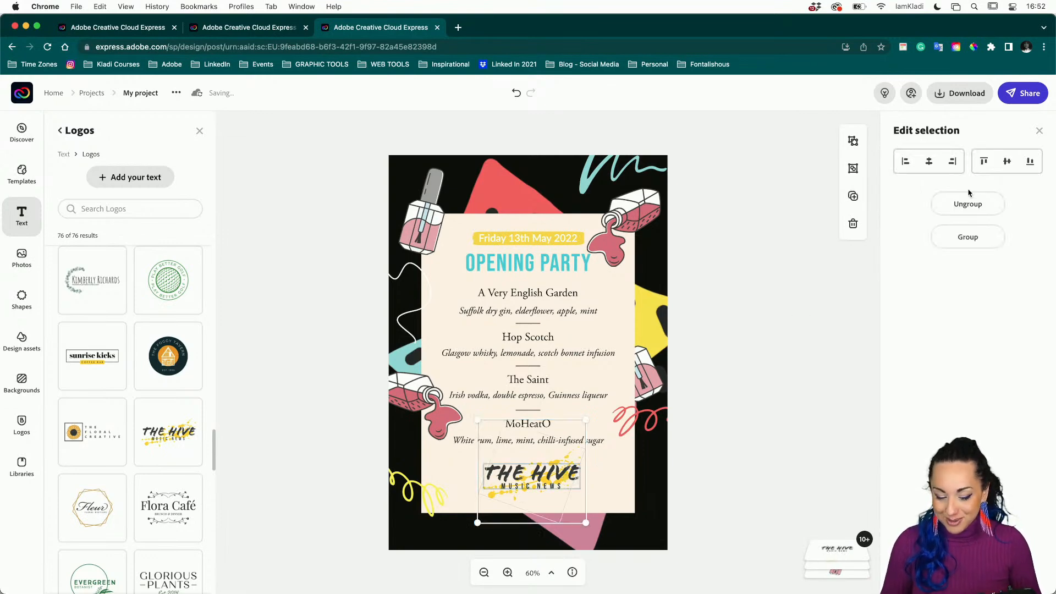
Ungroup THE HIVE logo and delete its MUSIC NEWS subtitle.
left_click(762, 455)
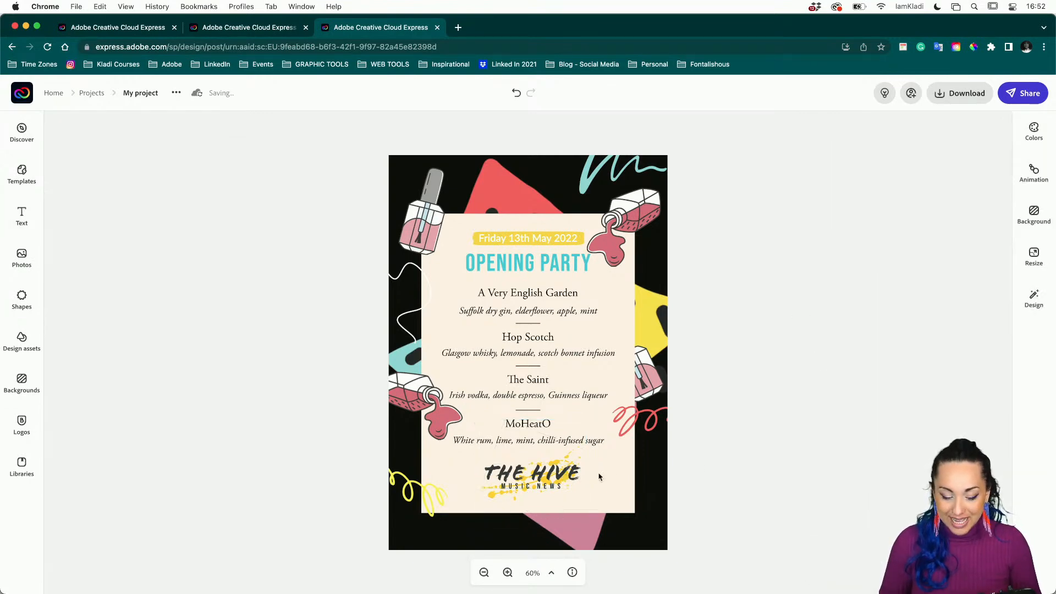
left_click(568, 478)
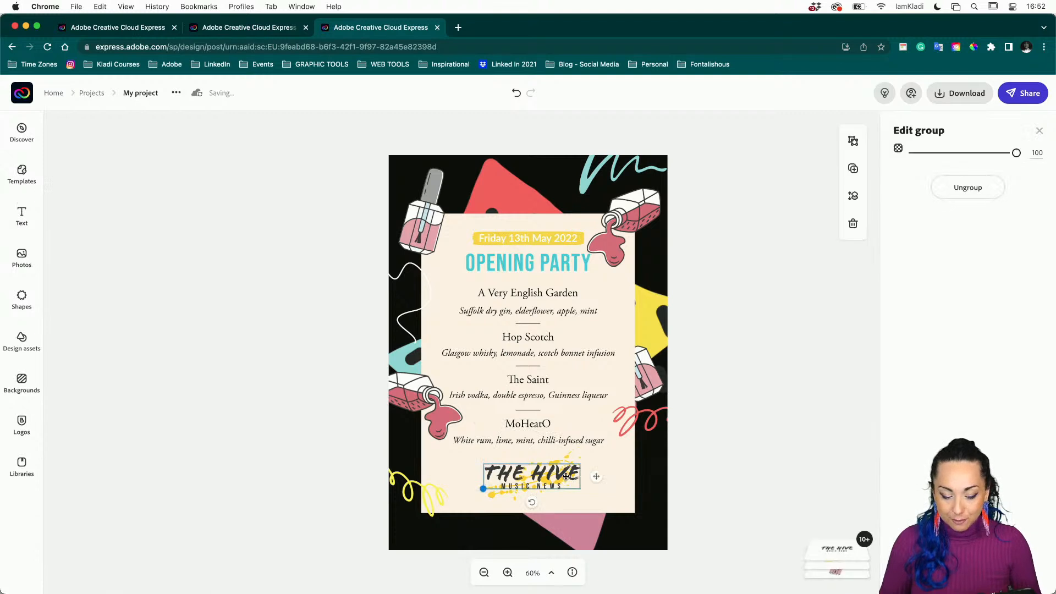
left_click(968, 190)
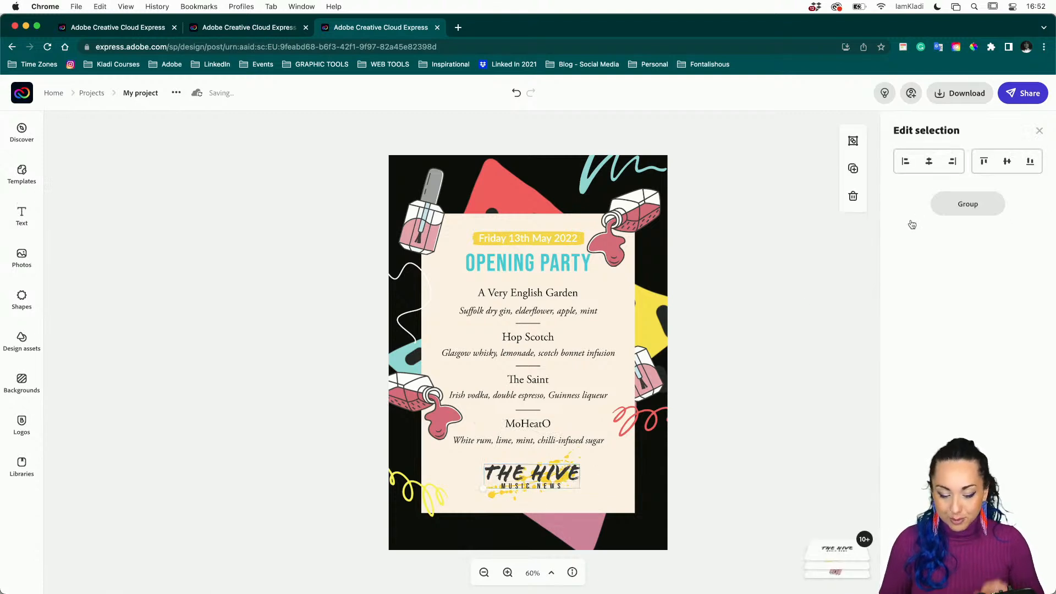
left_click(544, 492)
left_click(551, 486)
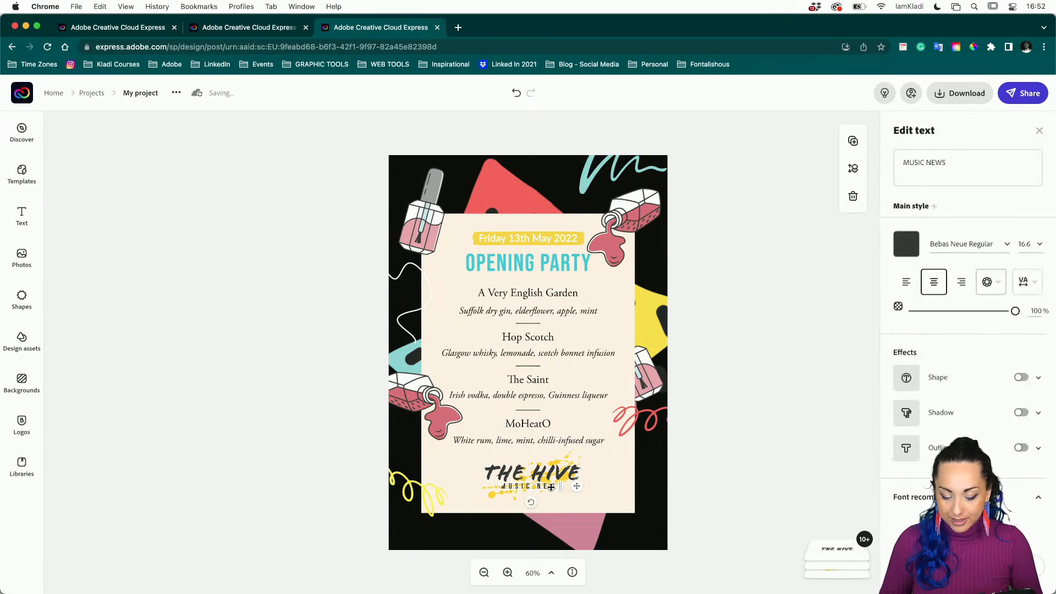
key("Delete")
left_click(550, 477)
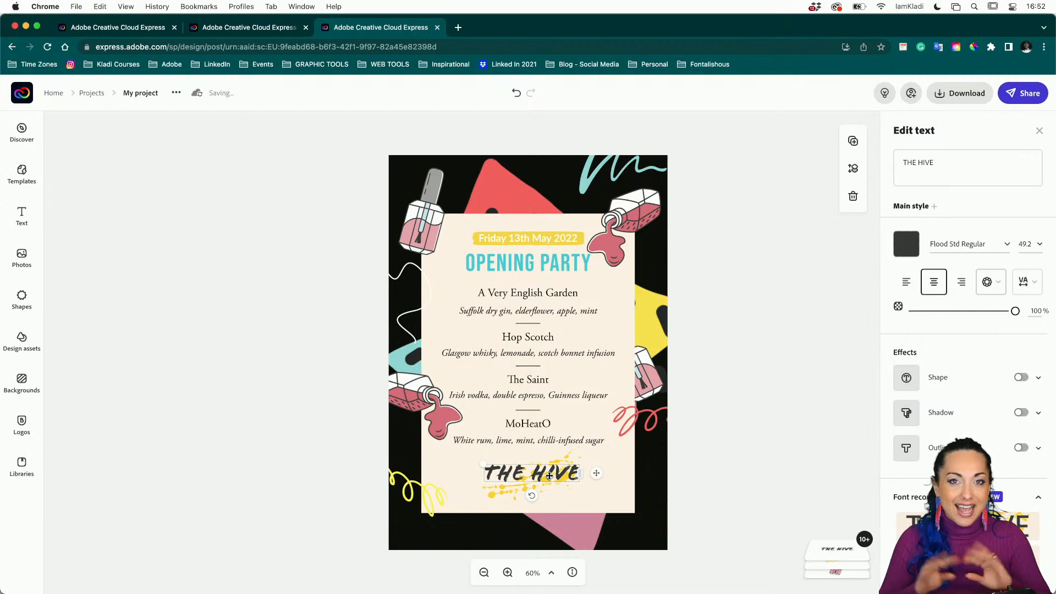
Change the logo lettering from THE HIVE to NAIL BAR and centre it over the yellow splash.
double_click(932, 176)
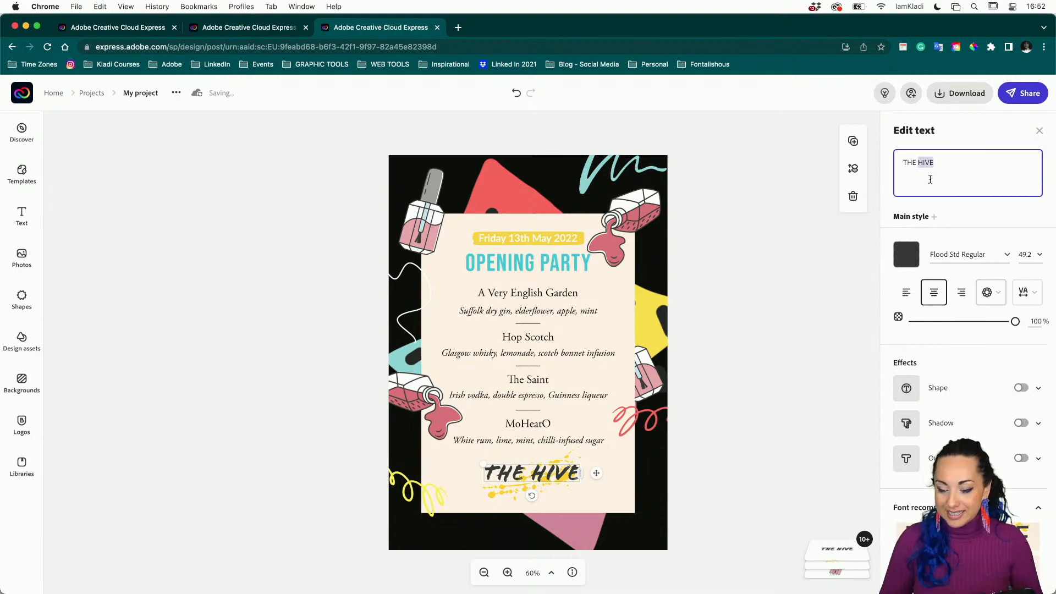
key("super+a")
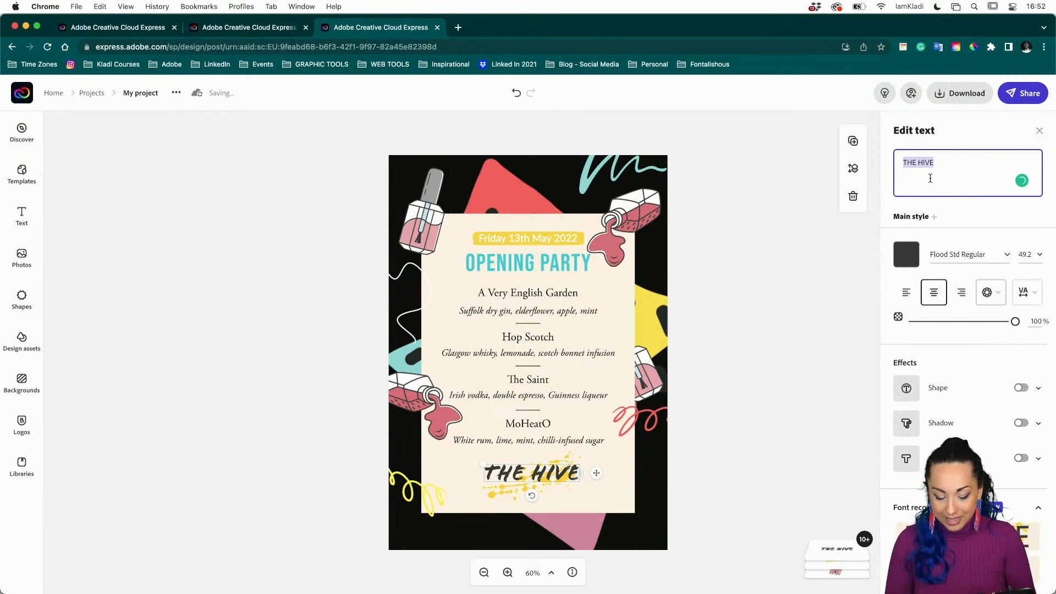
type("NAIL")
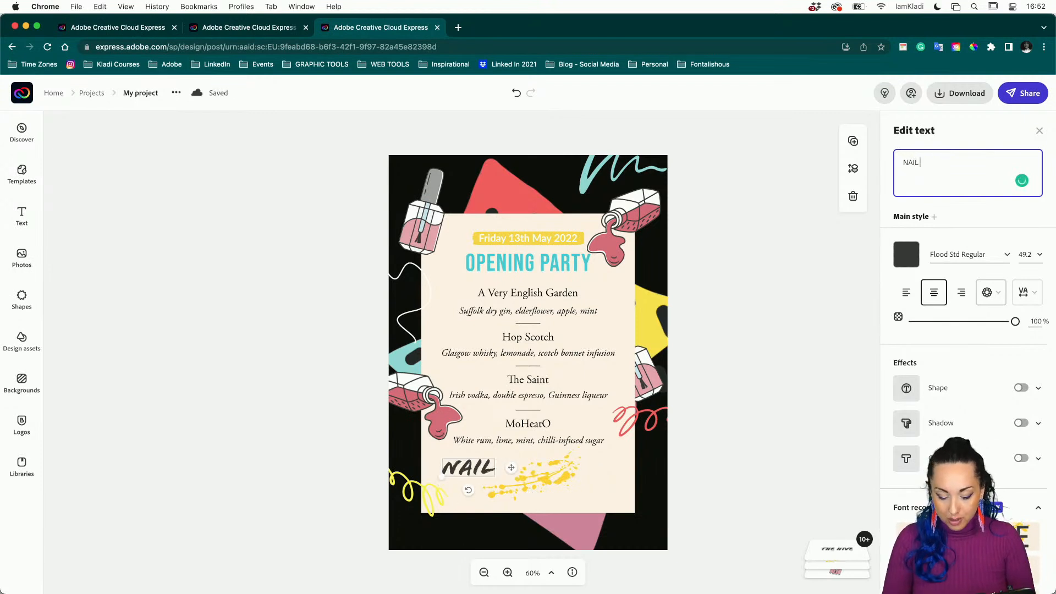
type(" BAR")
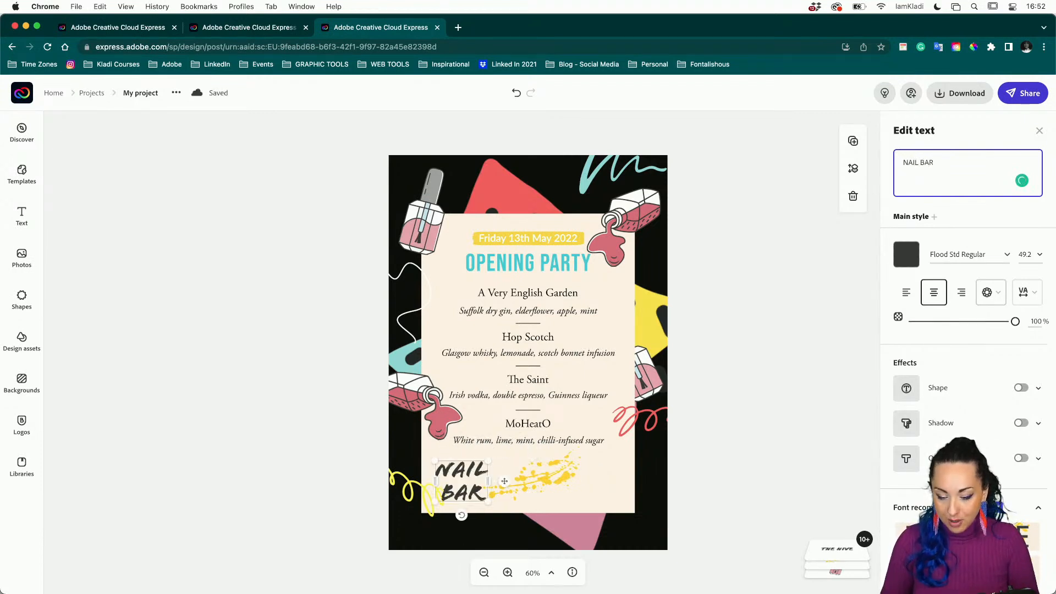
left_click(511, 483)
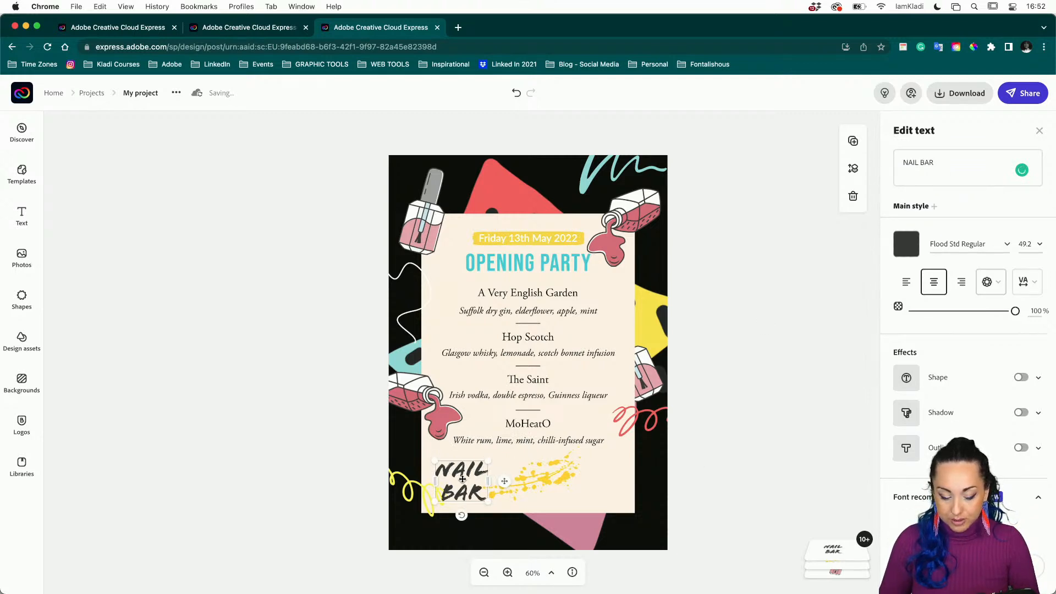
left_click_drag(462, 479, 560, 456)
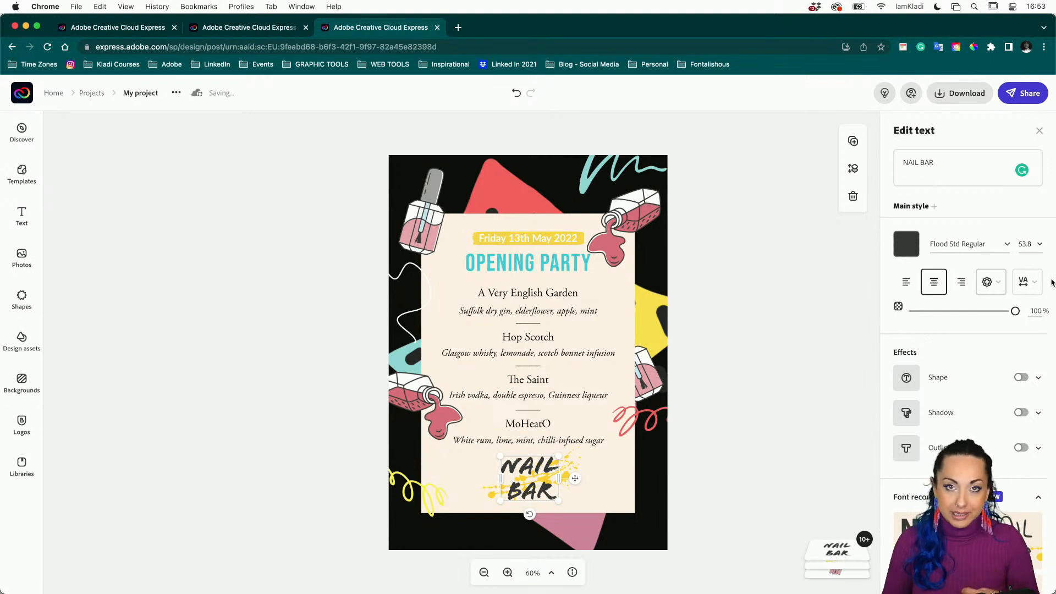
Try a teal colour sampled from the canvas on NAIL BAR, then undo it back to black.
left_click(905, 246)
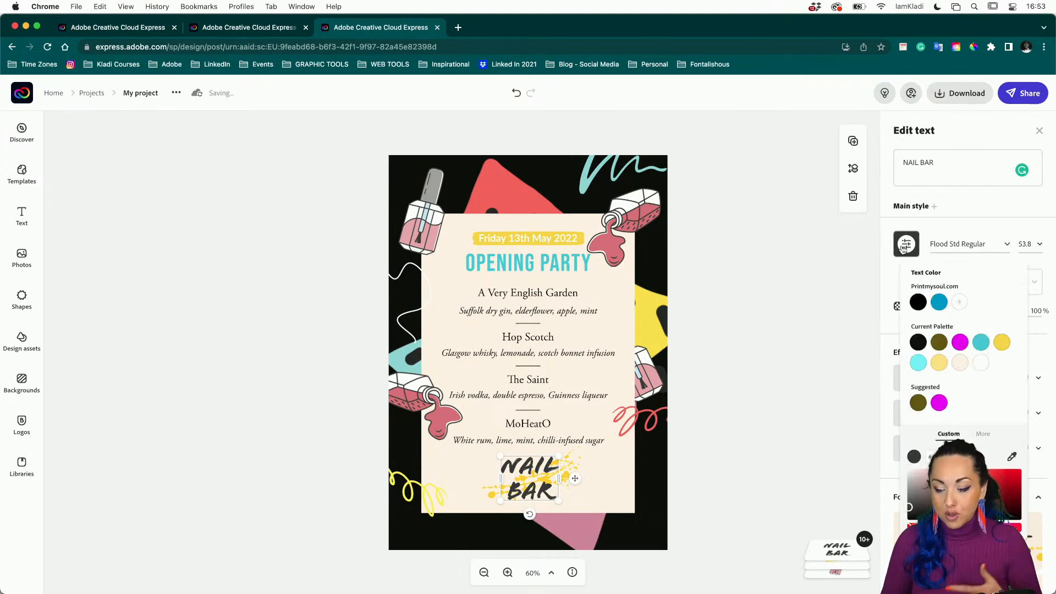
left_click(1013, 457)
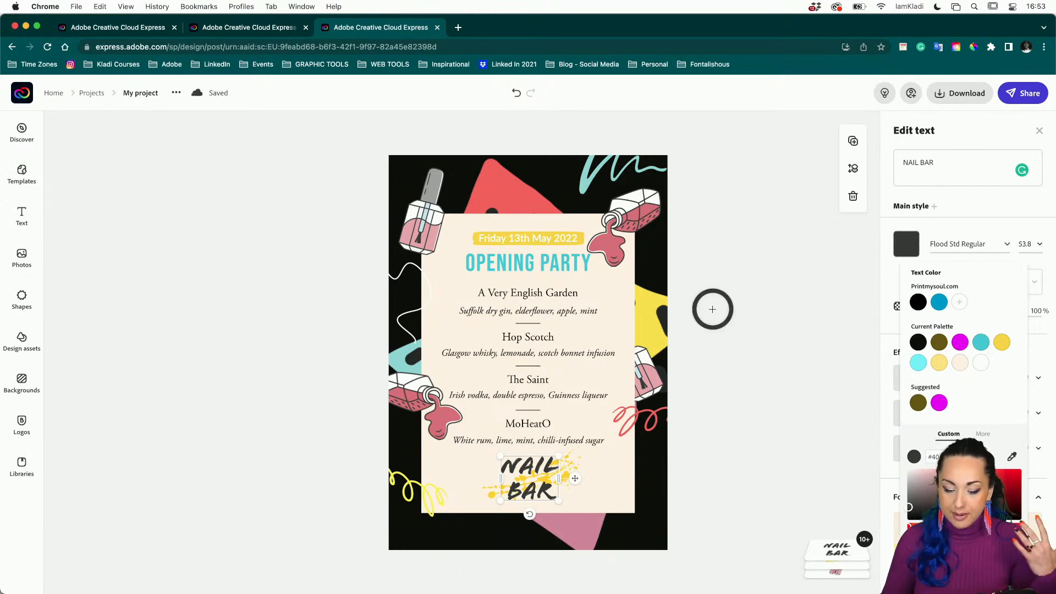
left_click(384, 361)
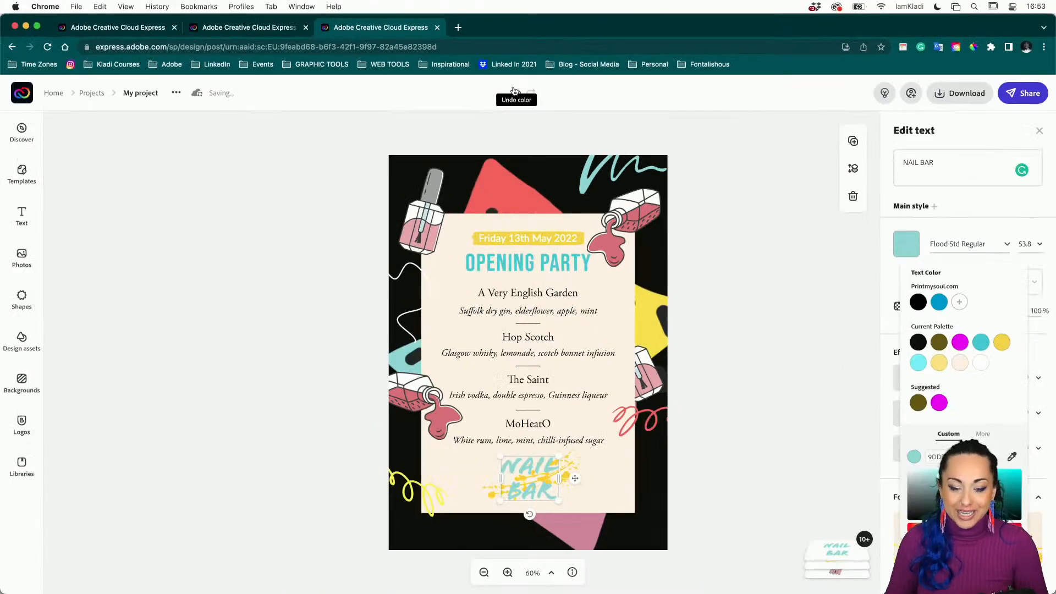
left_click(515, 95)
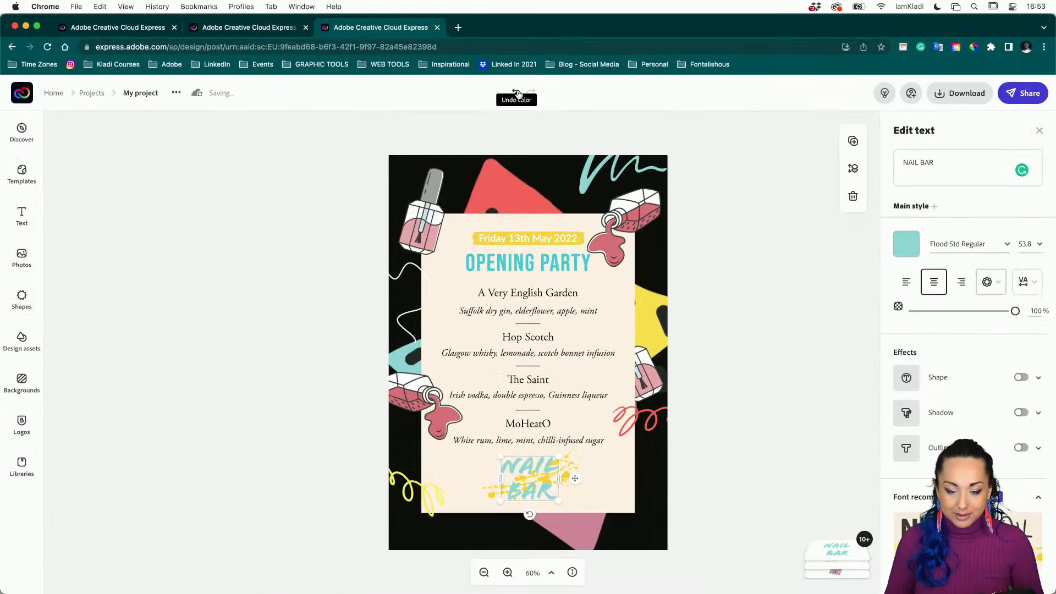
left_click(517, 95)
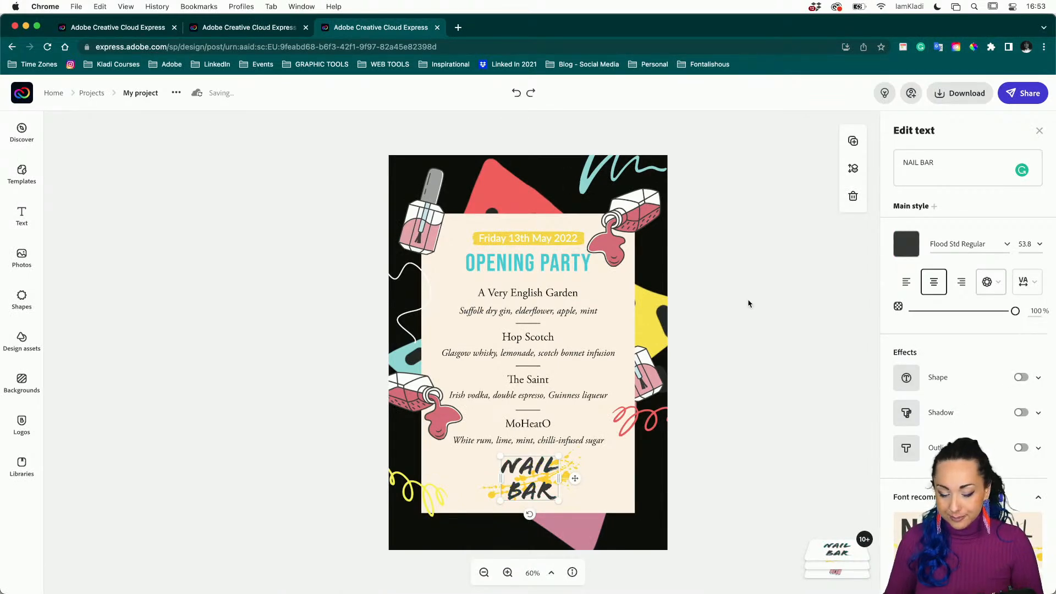
left_click(748, 304)
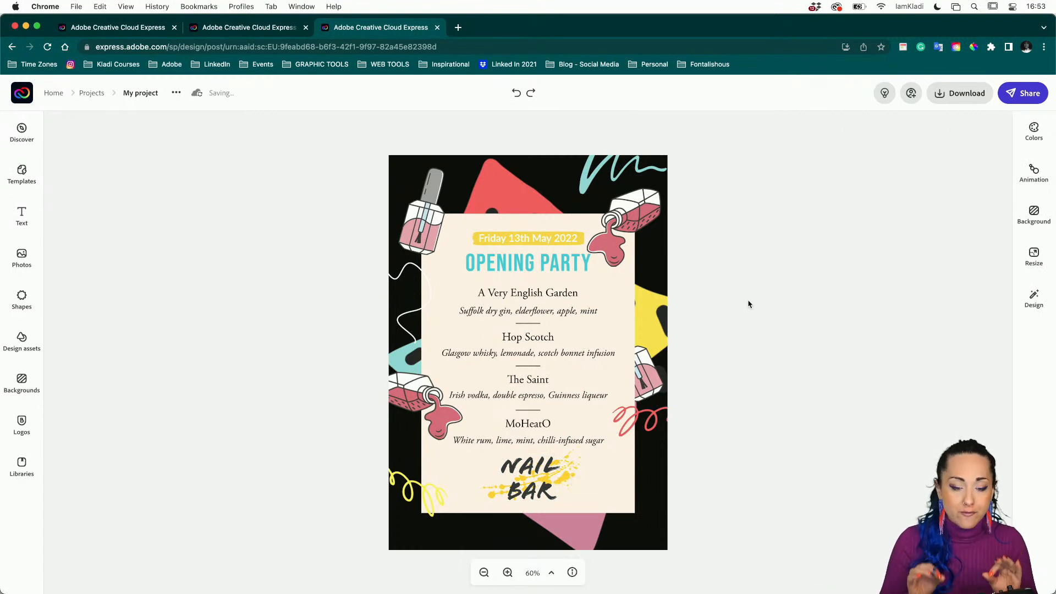
left_click(522, 312)
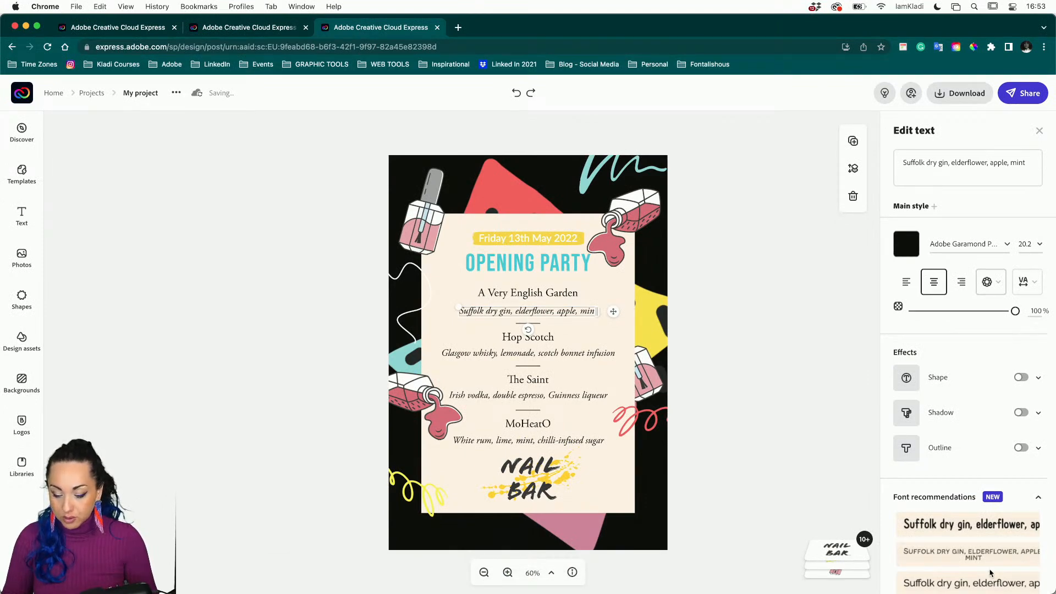
Set the Suffolk dry gin and Glasgow whisky description lines in Raleway Regular.
left_click(994, 583)
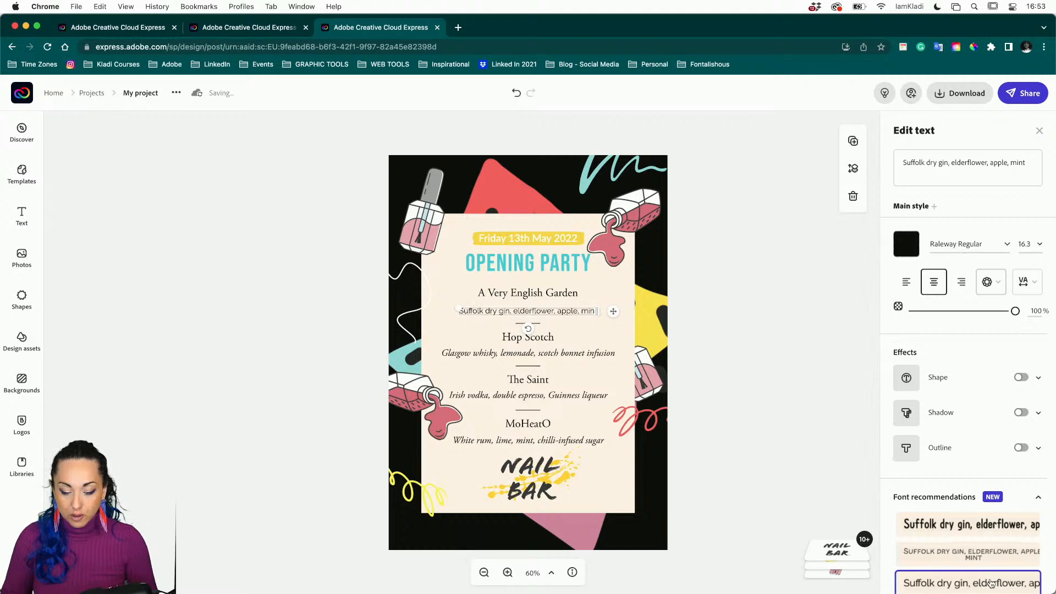
left_click(593, 353)
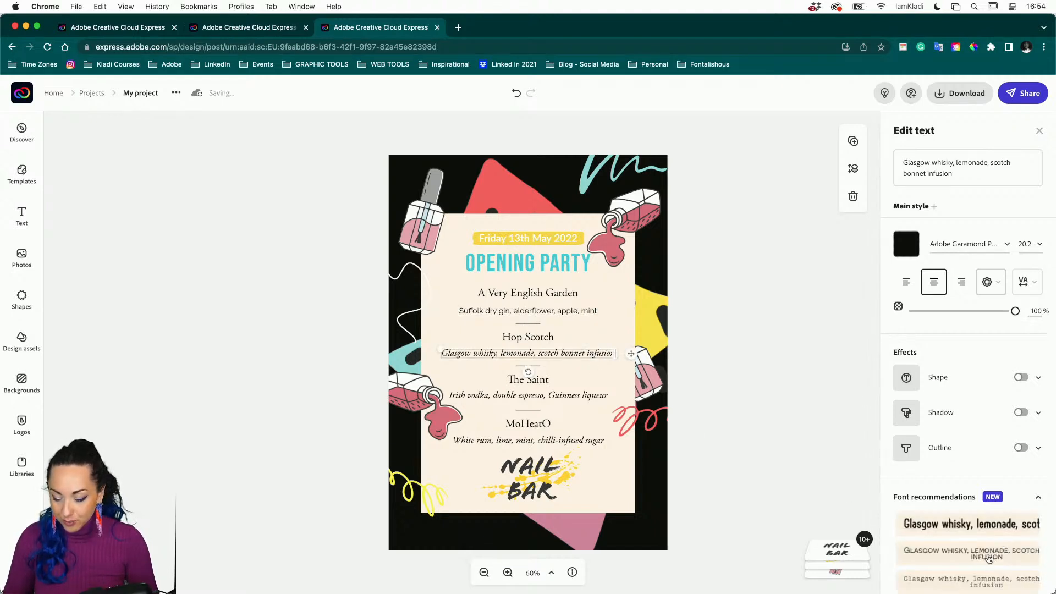
left_click(974, 562)
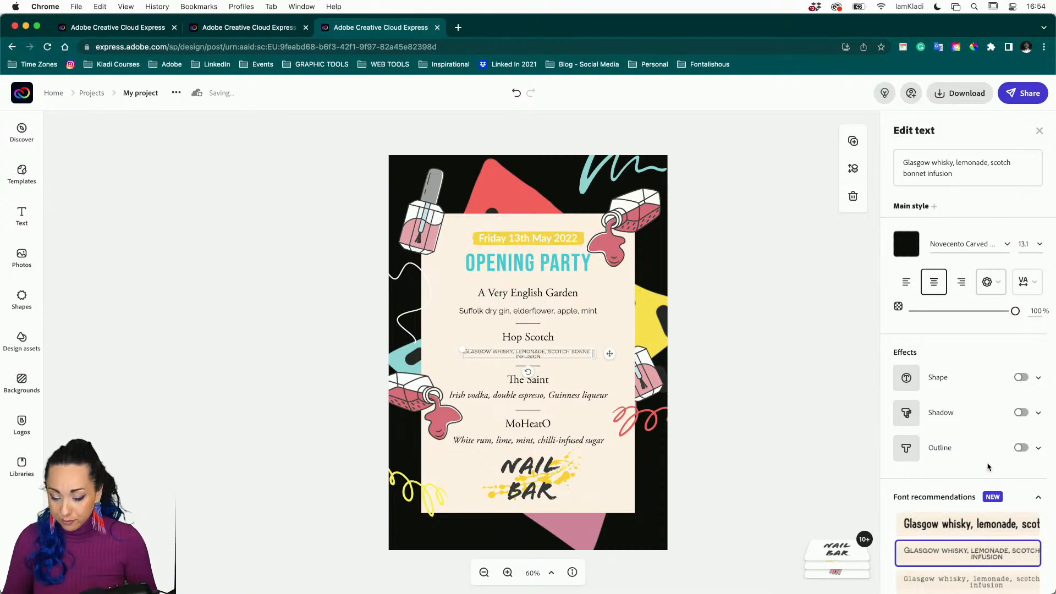
left_click(574, 309)
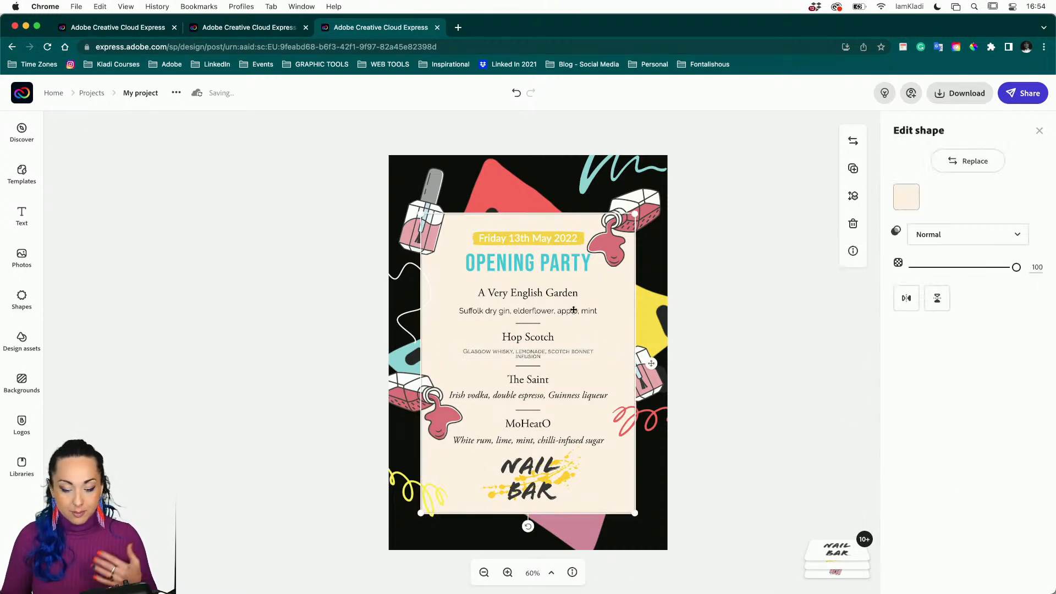
left_click(574, 311)
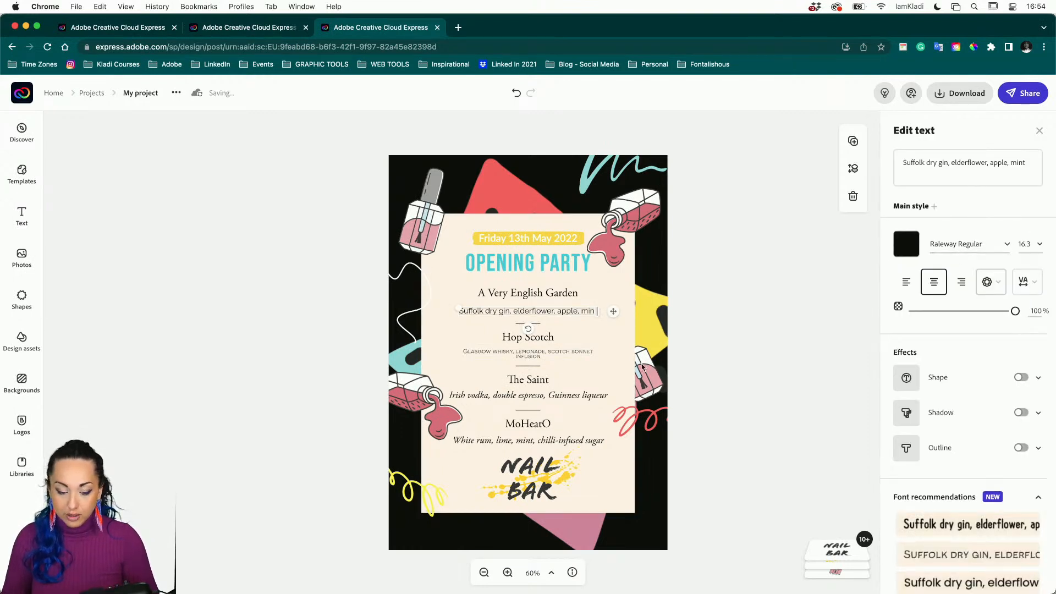
left_click(588, 354)
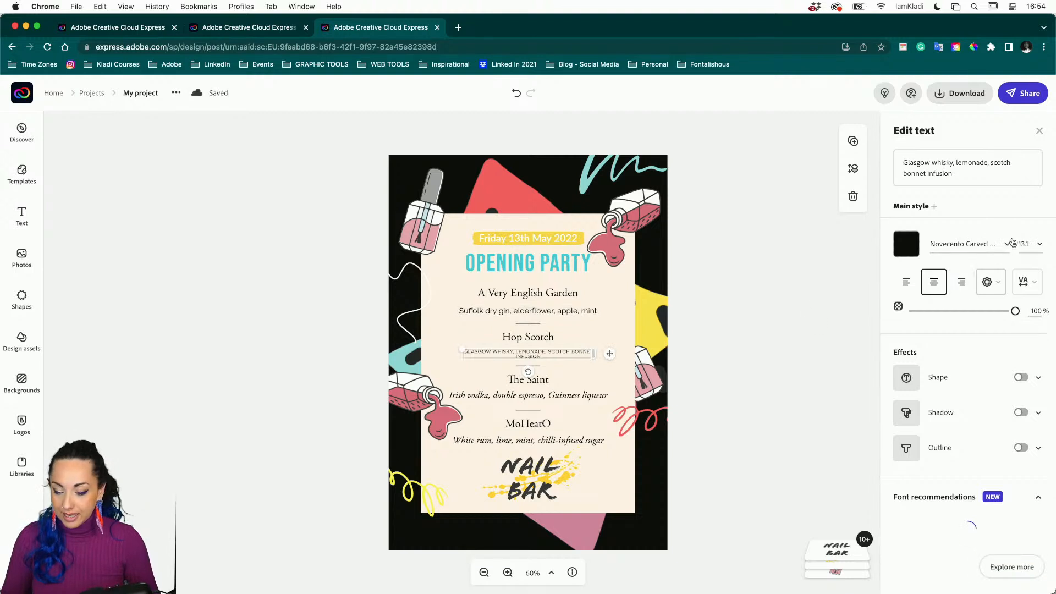
left_click(1008, 244)
scroll(960, 379, "down", 5)
scroll(960, 379, "down", 5)
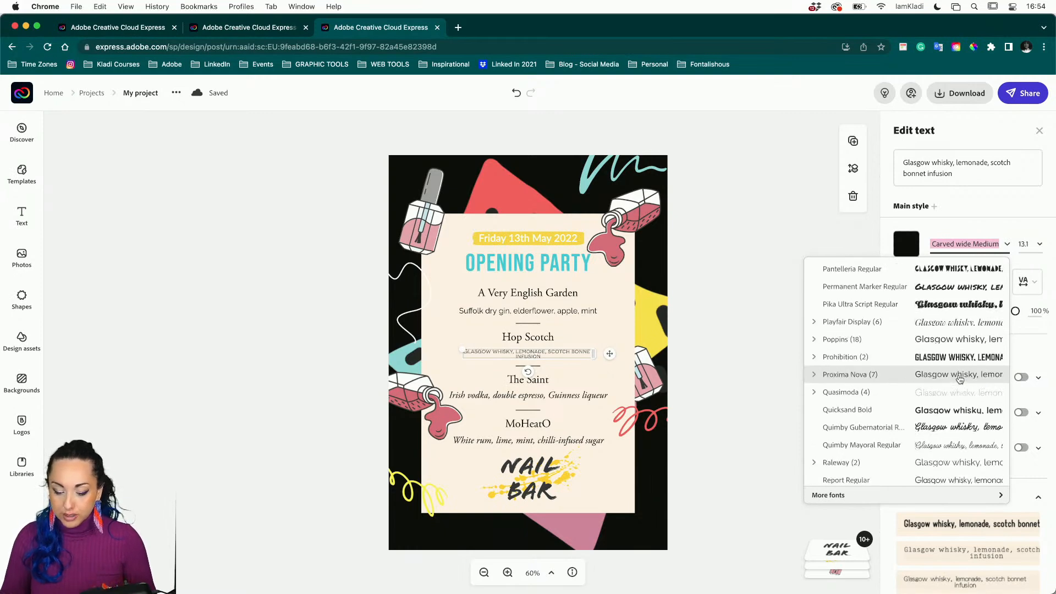
scroll(960, 379, "down", 2)
right_click(960, 378)
left_click(837, 411)
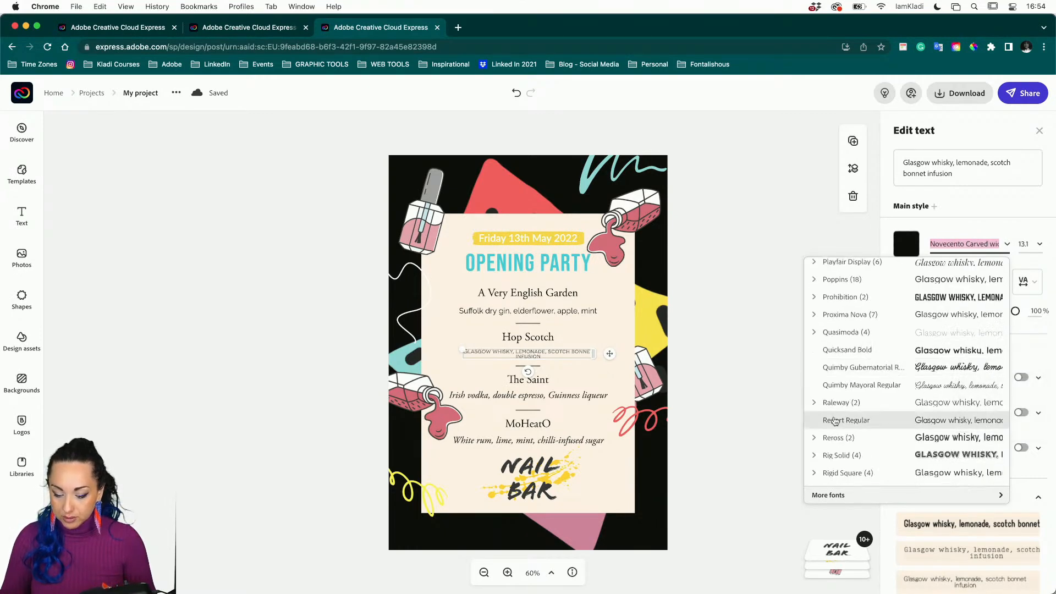
left_click(831, 408)
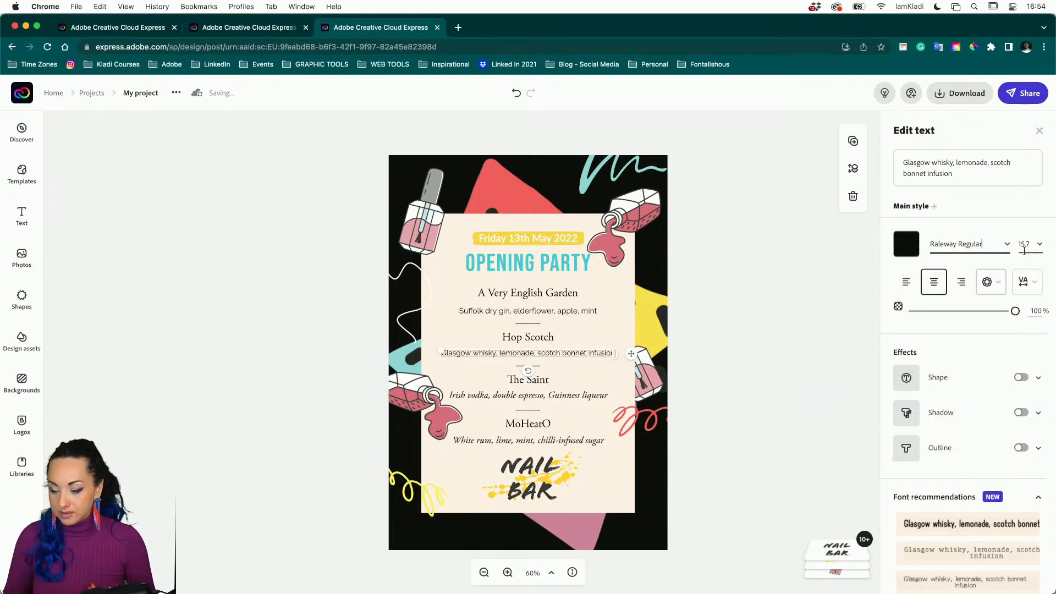
Set the Suffolk description line to font size 15.7.
left_click(593, 312)
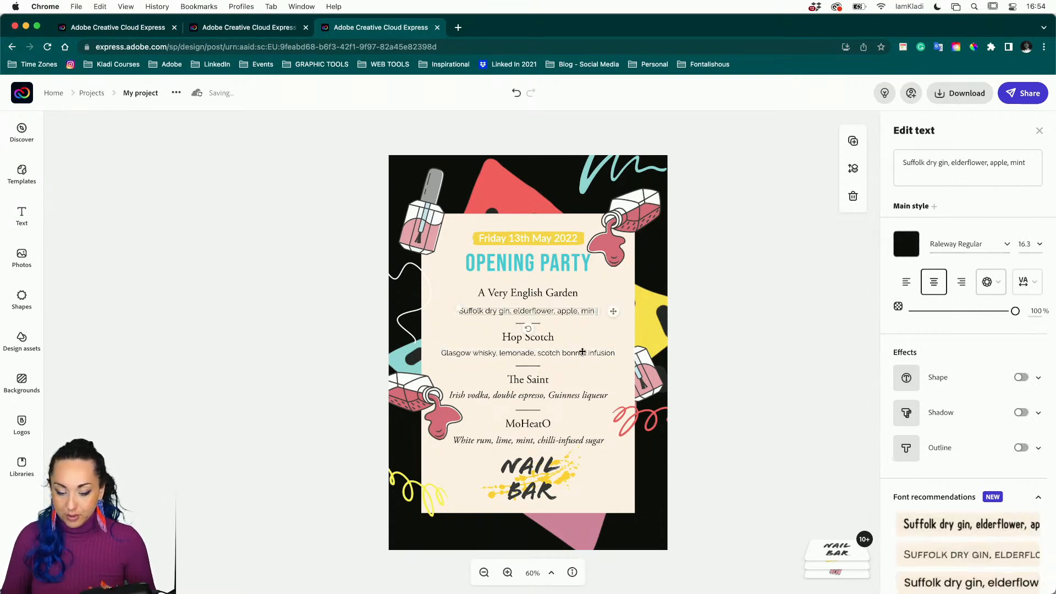
left_click(1024, 246)
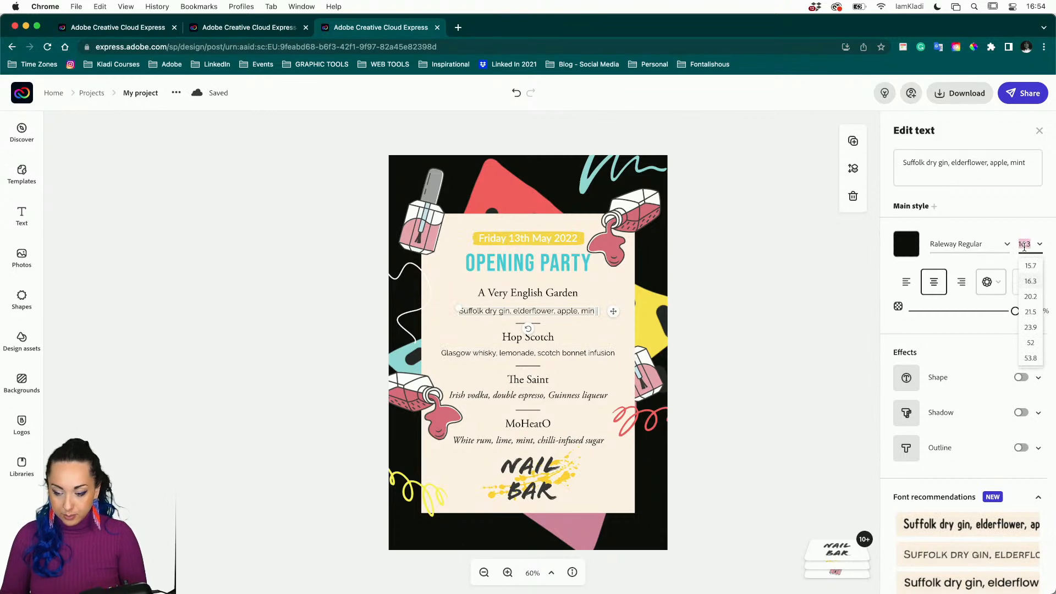
left_click(1035, 270)
left_click(769, 347)
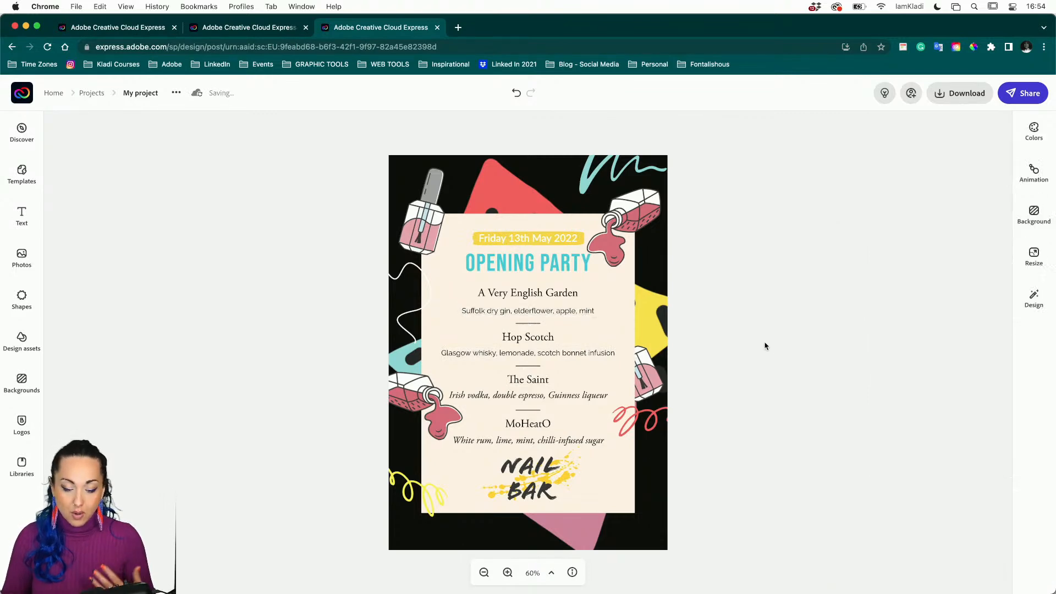
left_click(571, 312)
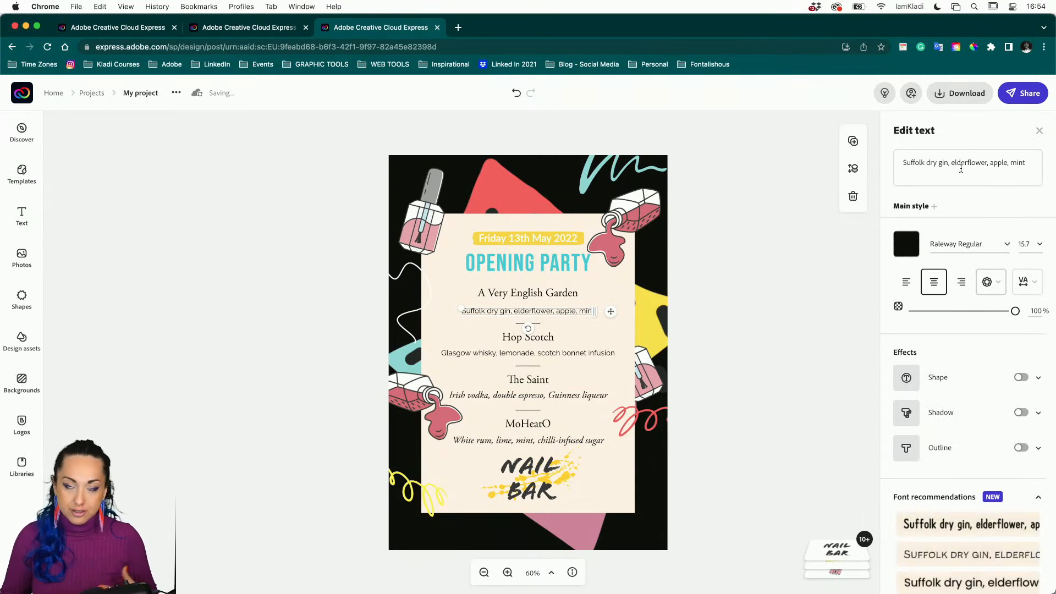
Replace the Suffolk description line's text with 'Manicure'.
left_click(961, 170)
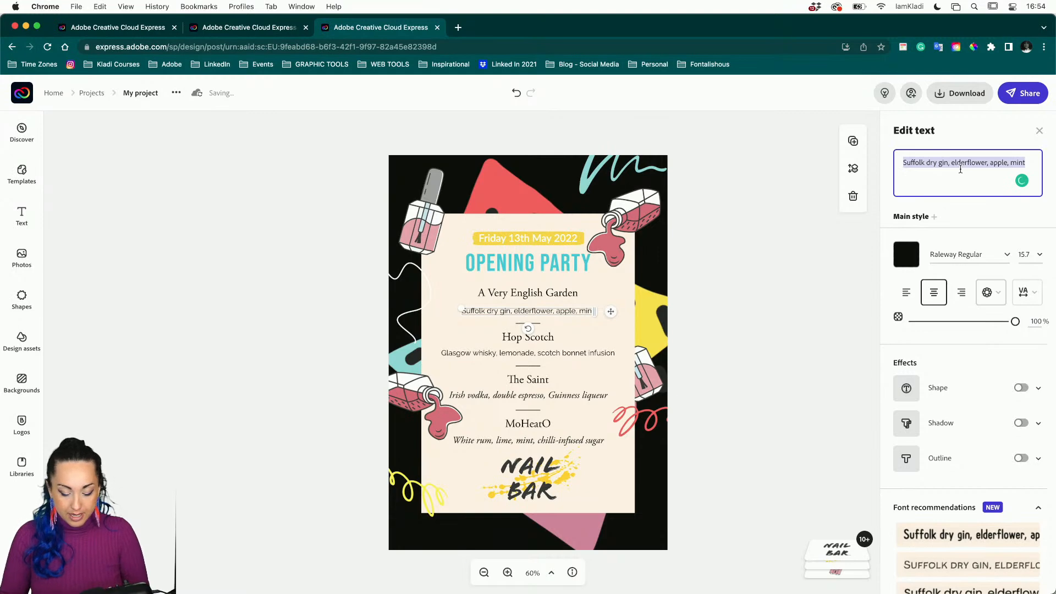
type("Manicure")
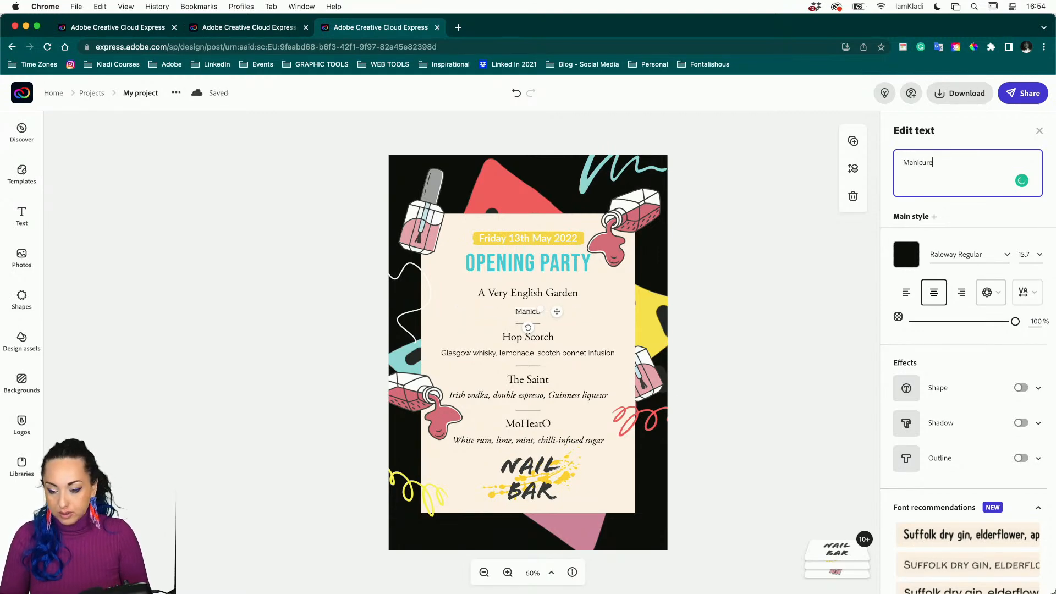
left_click(796, 236)
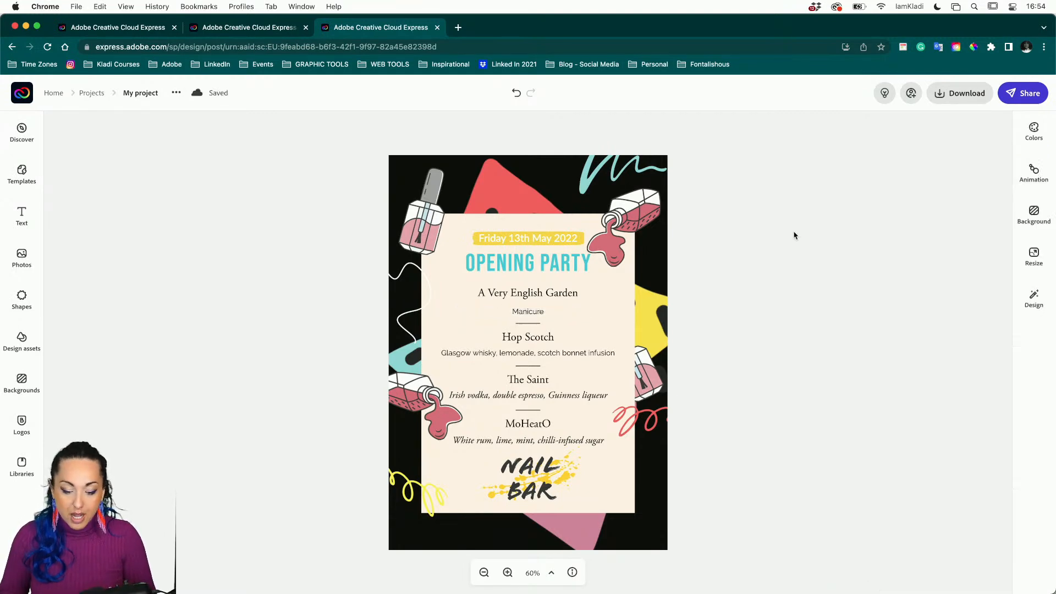
Return to the Nail Bar flyer design and browse the Adobe Stock photo collections.
left_click(95, 22)
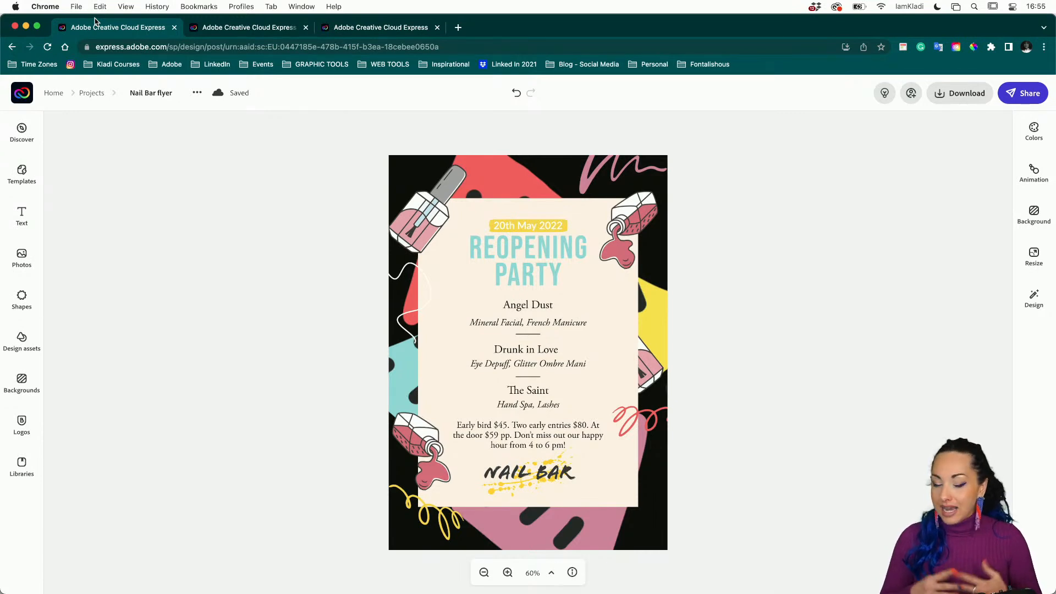
left_click(30, 265)
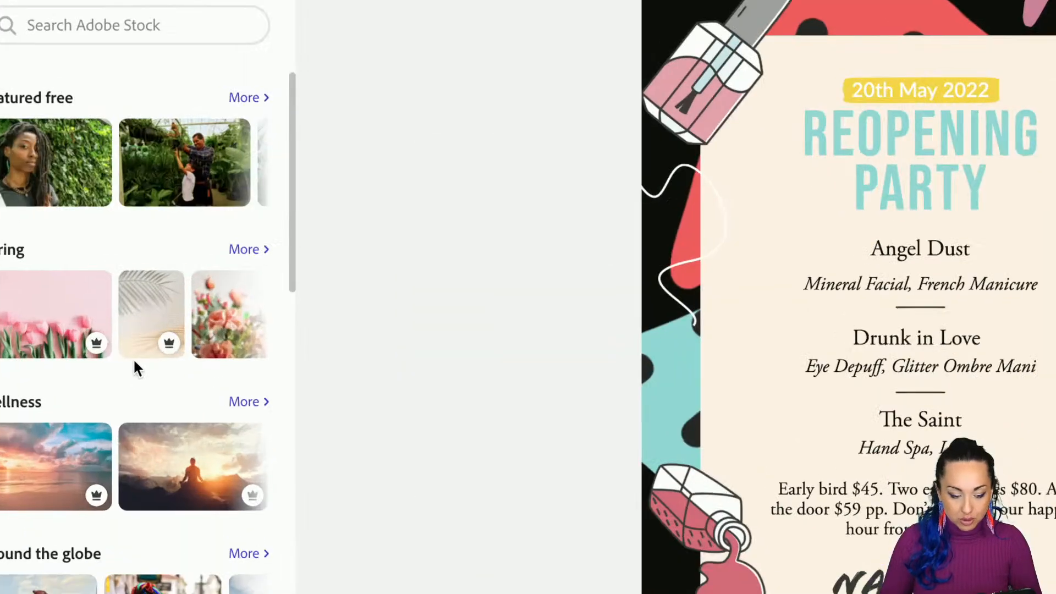
mouse_move(170, 352)
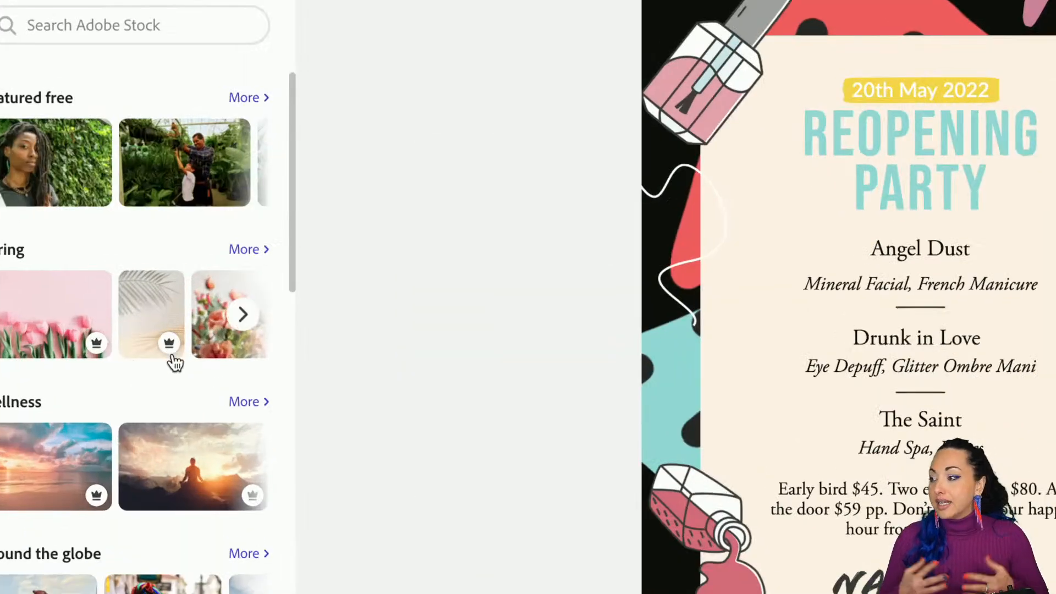